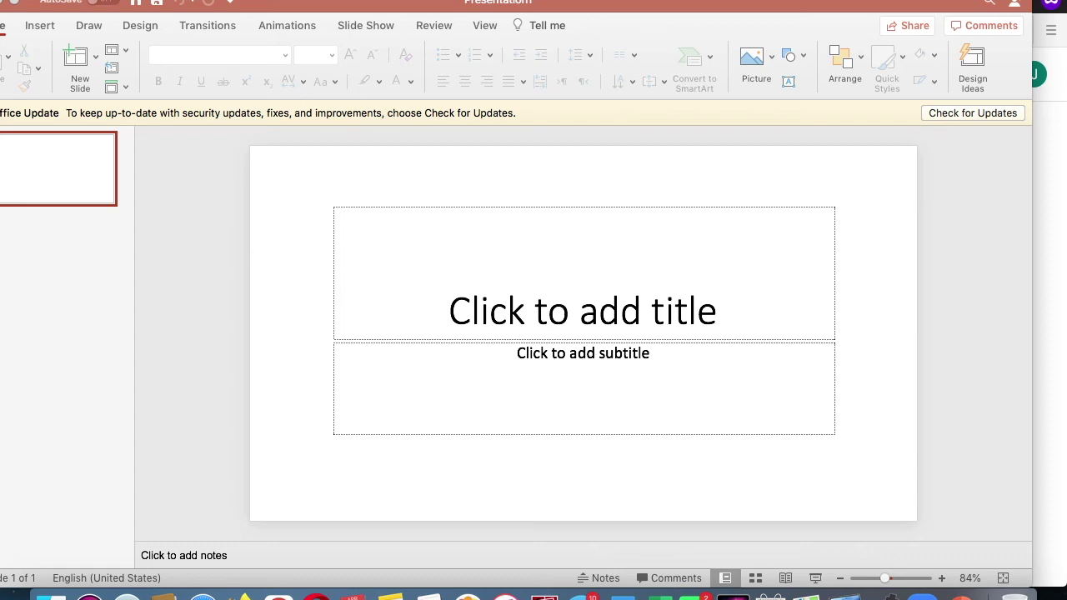
Apply the orange theme with the dark title band to the blank presentation.
double_click(431, 5)
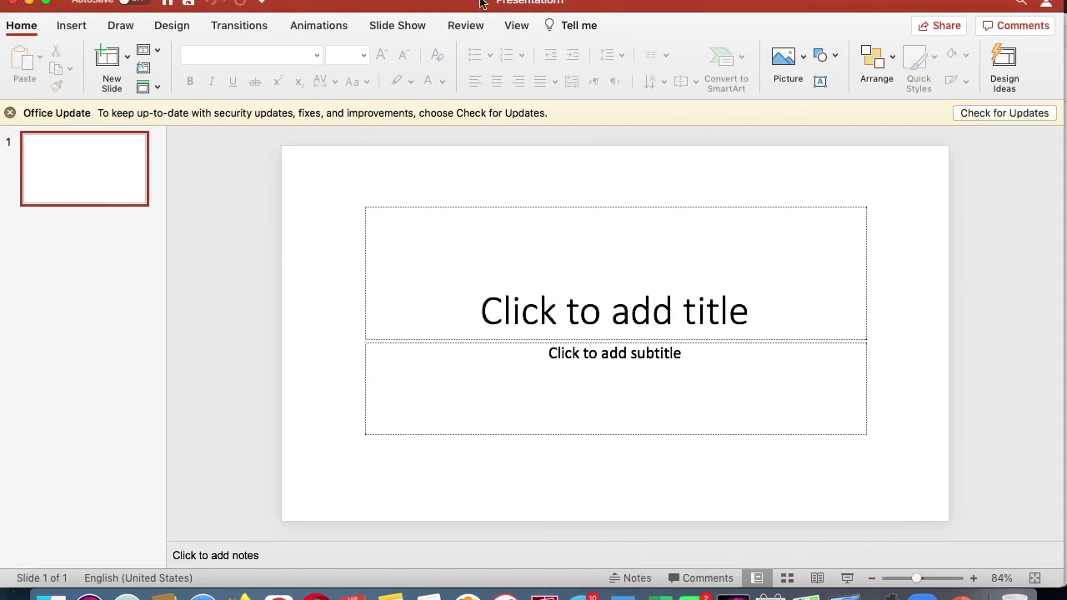
left_click(195, 30)
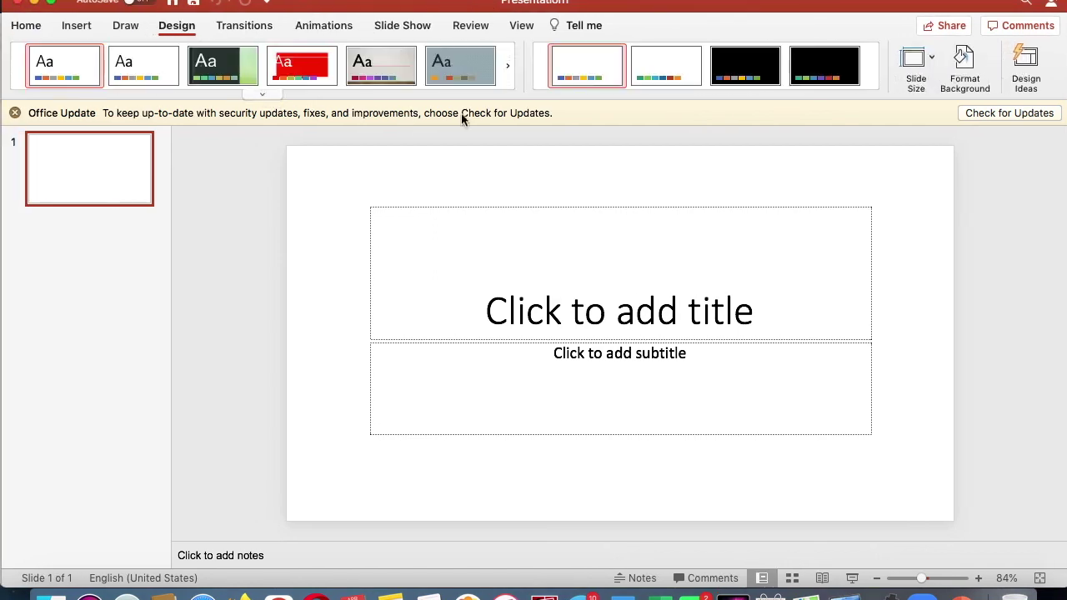
left_click(507, 67)
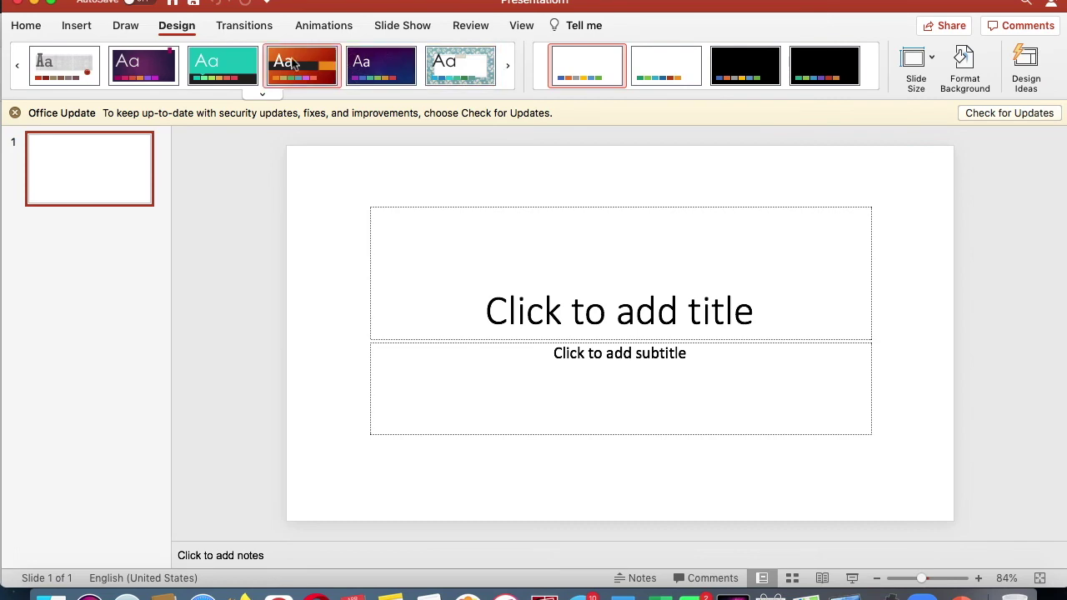
left_click(294, 65)
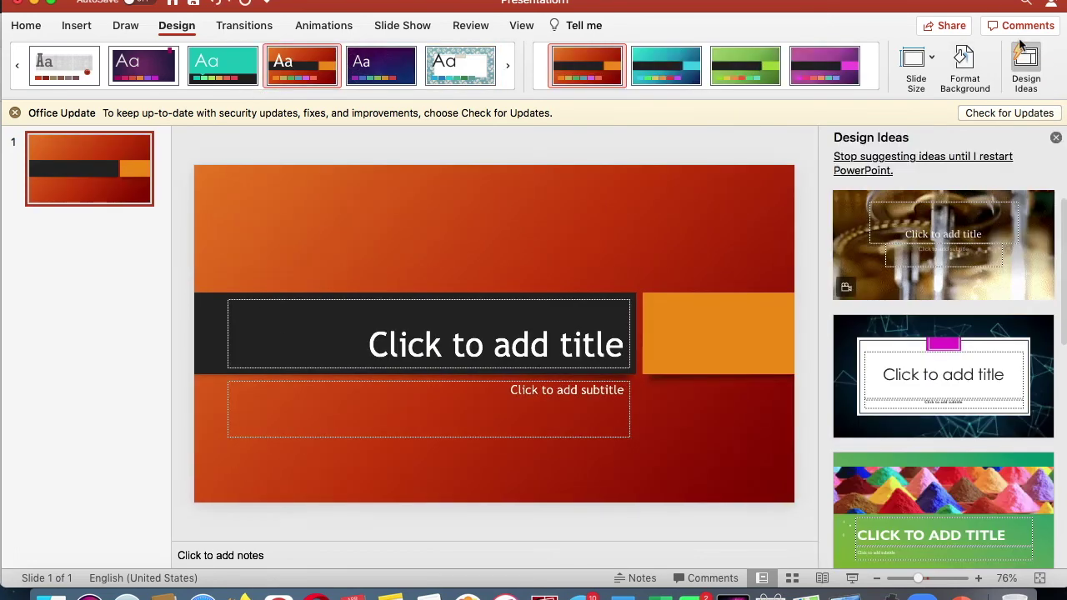
Close the Design Ideas panel and dismiss the Office update notice.
left_click(1055, 138)
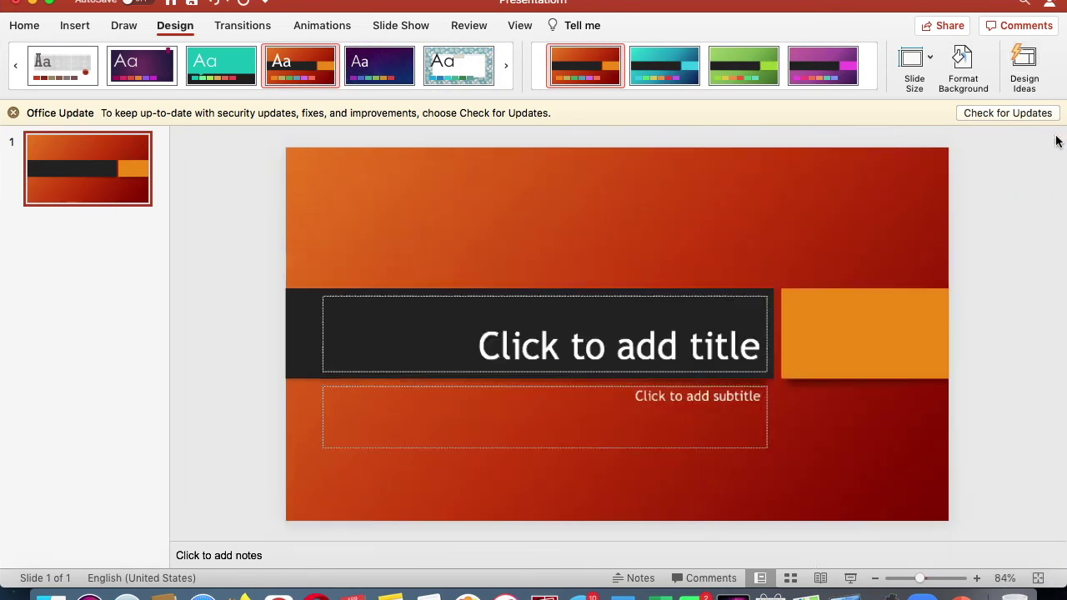
mouse_move(977, 4)
left_mouse_down()
mouse_move(954, 4)
mouse_move(996, 4)
left_mouse_up()
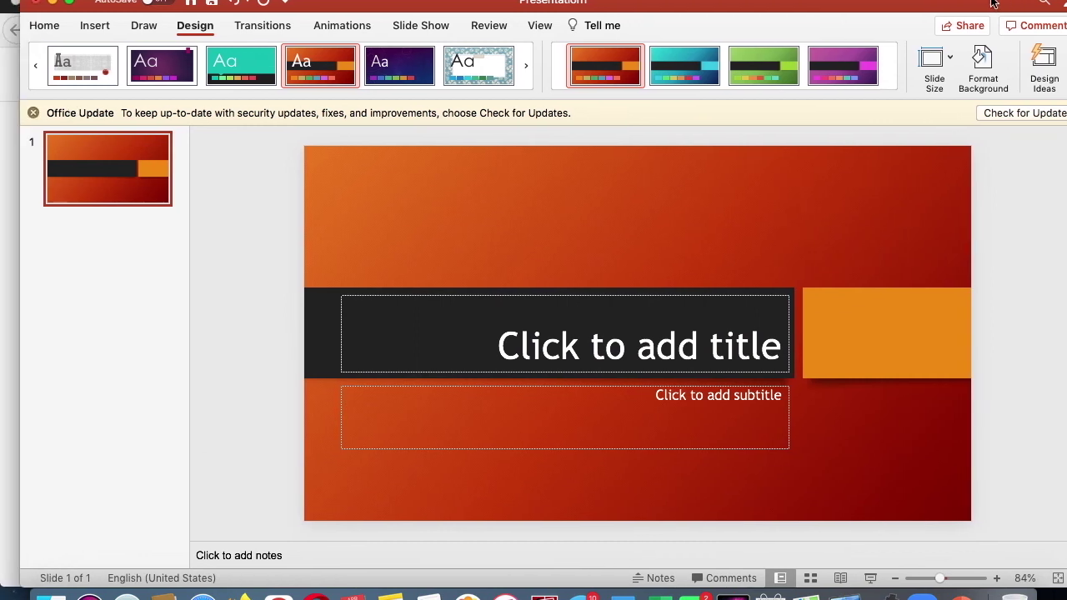
left_click(34, 114)
left_click(469, 348)
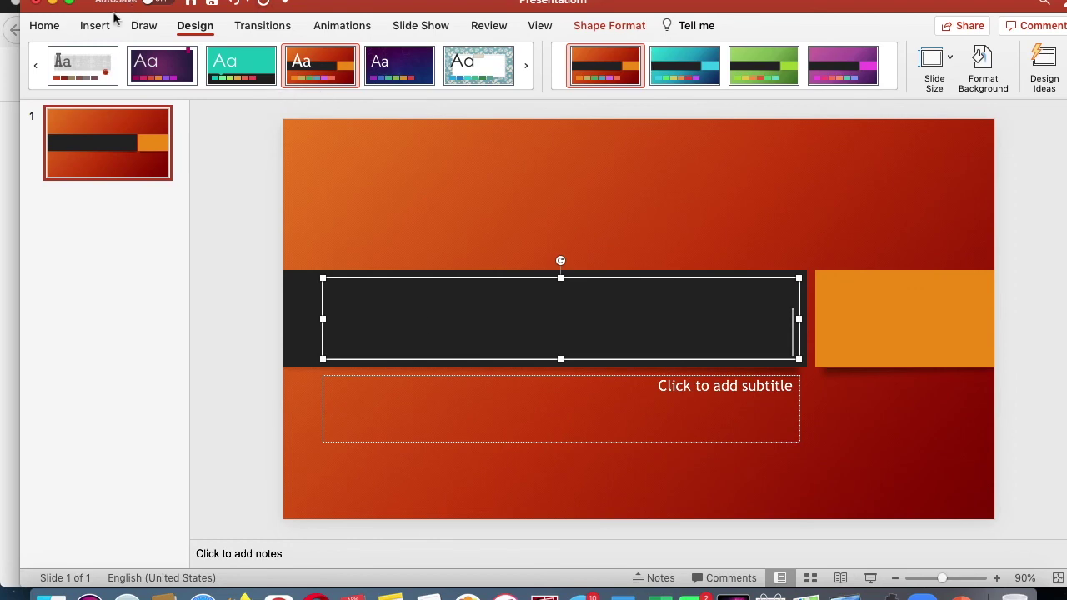
Center the title and make it read 'An Amazing Thursday', replacing the earlier drafts.
left_click(50, 25)
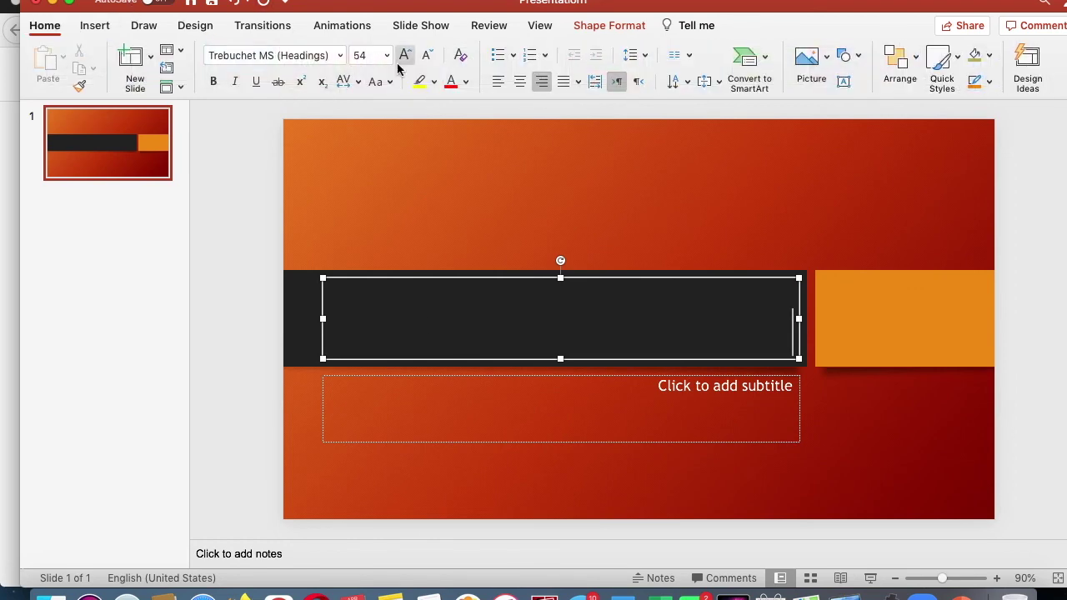
left_click(519, 82)
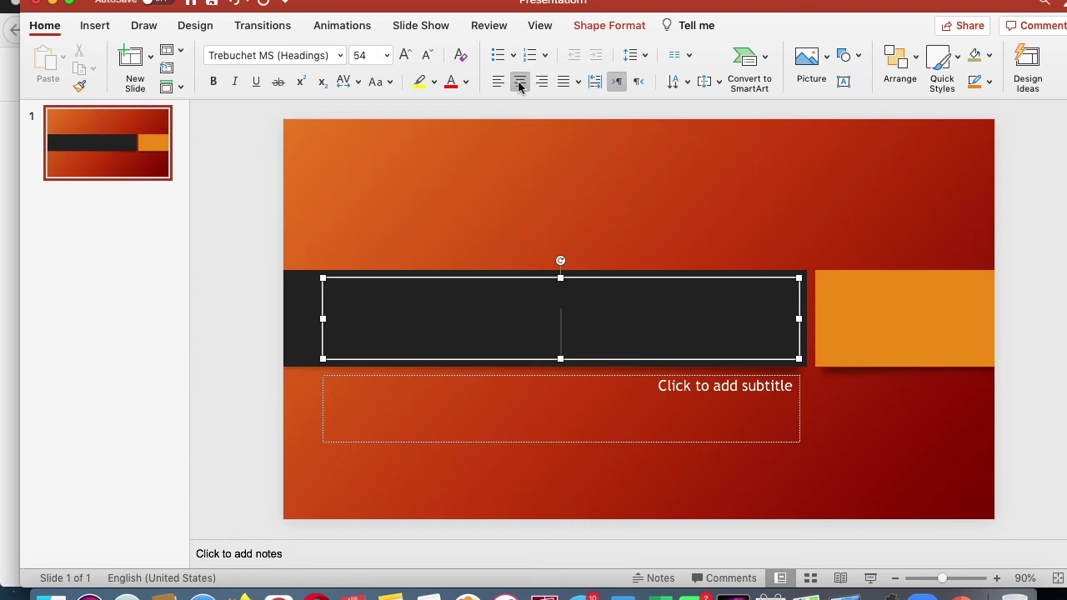
type("MY Day Today")
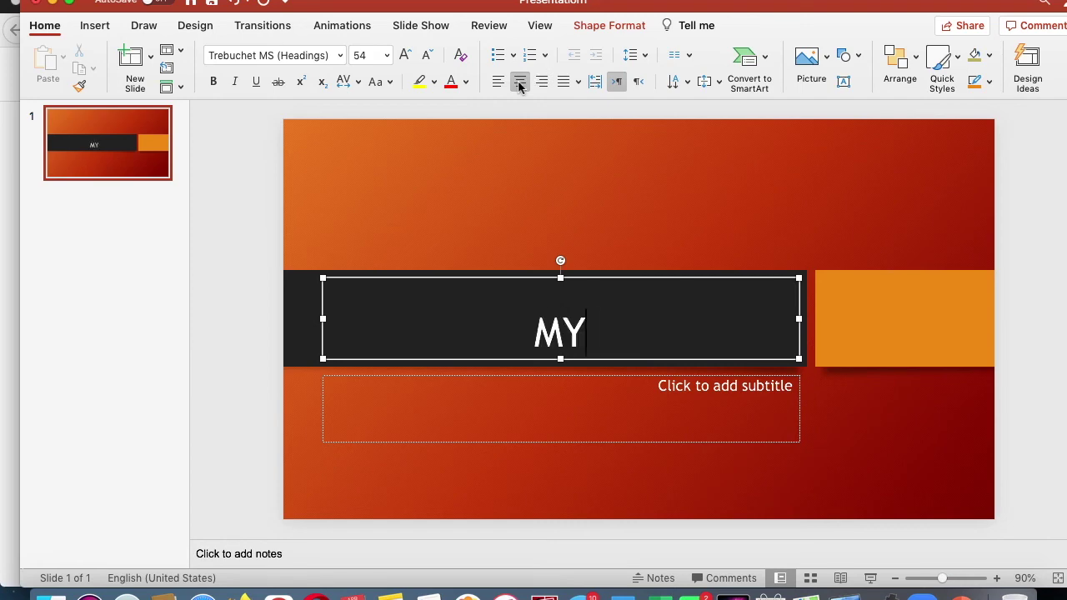
key("BackSpace")
key("BackSpace")
key("BackSpace")
key("BackSpace")
key("BackSpace")
key("BackSpace")
key("BackSpace")
key("BackSpace")
key("BackSpace")
key("BackSpace")
key("BackSpace")
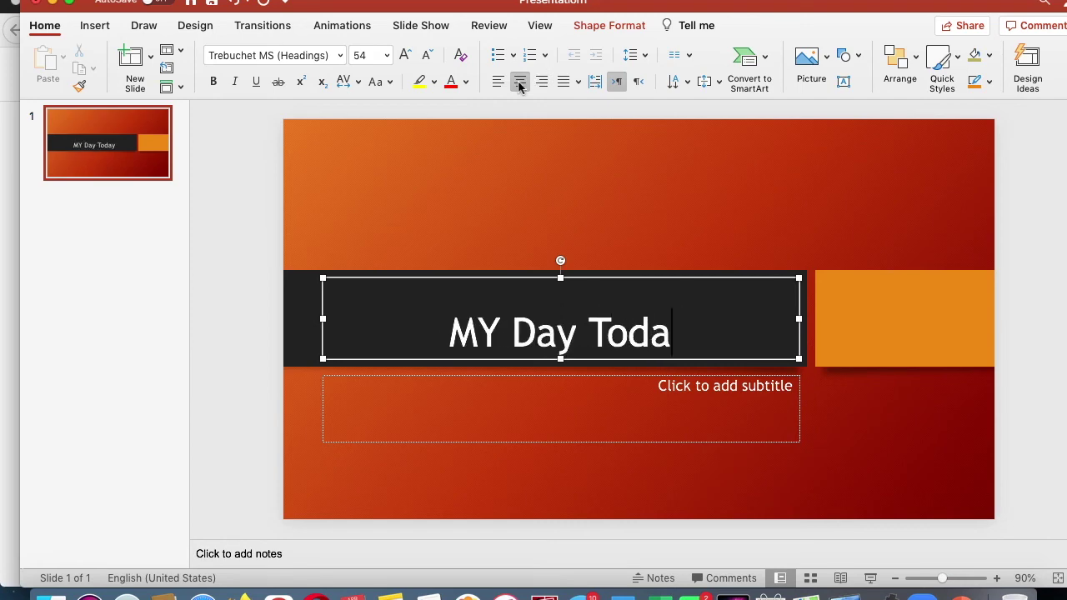
key("BackSpace")
type("April ")
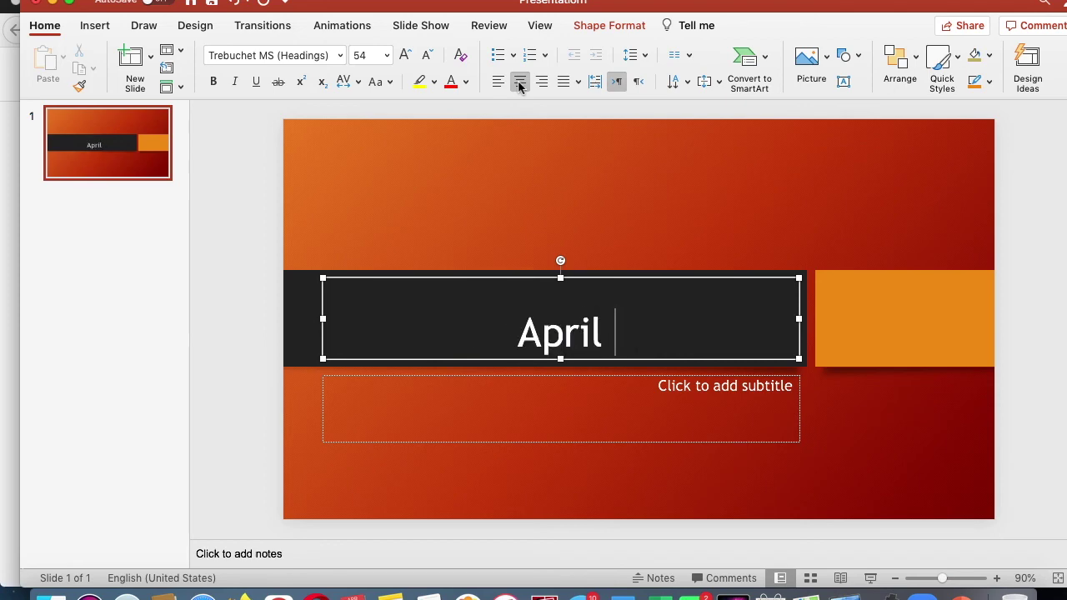
type("10")
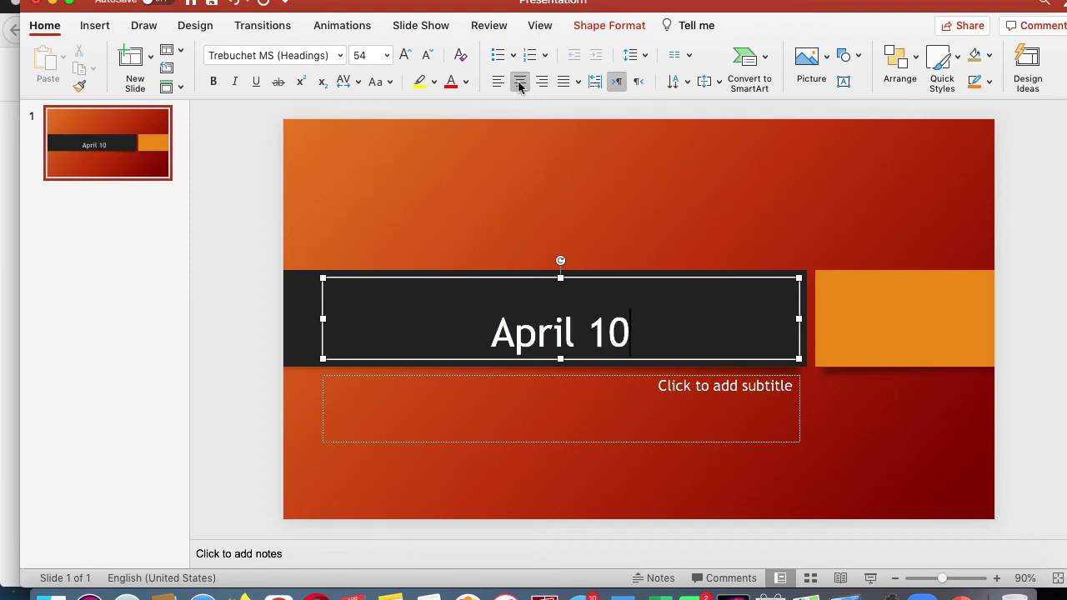
type(", 2021")
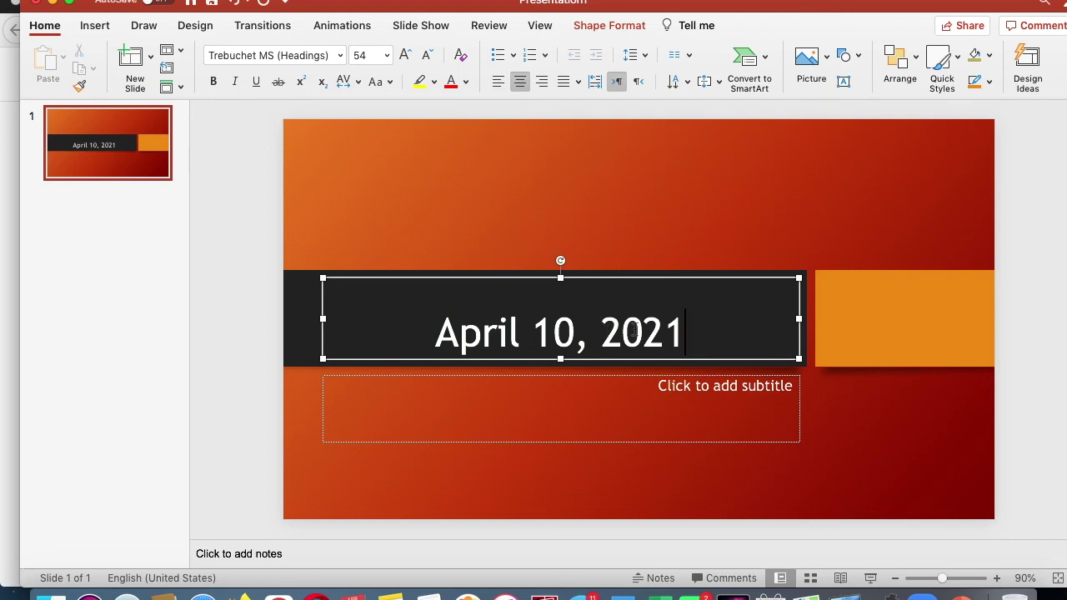
left_click_drag(695, 333, 471, 344)
type("A")
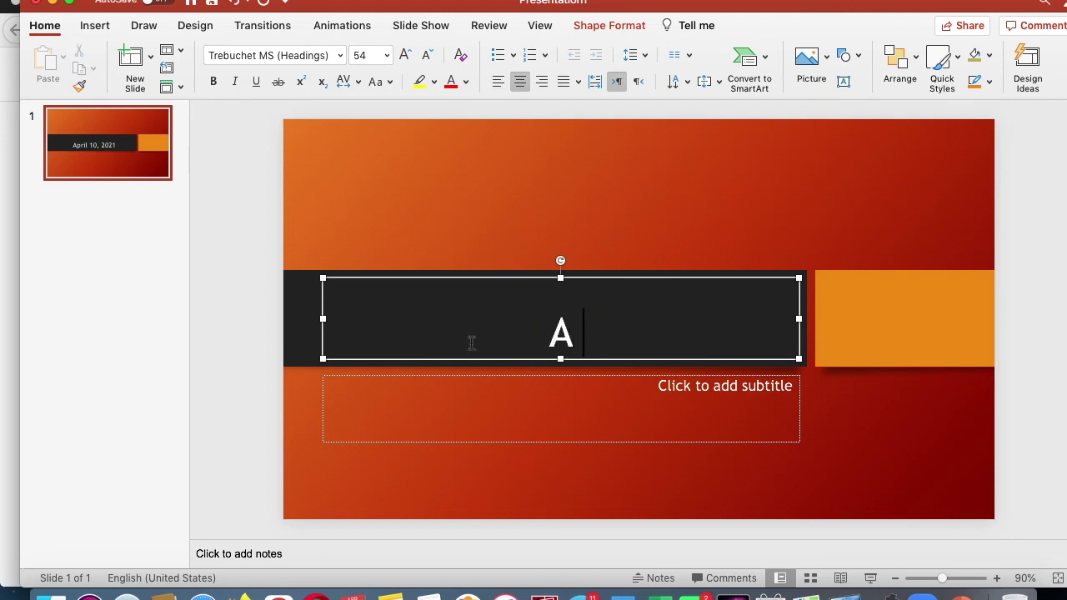
type("n Amazin")
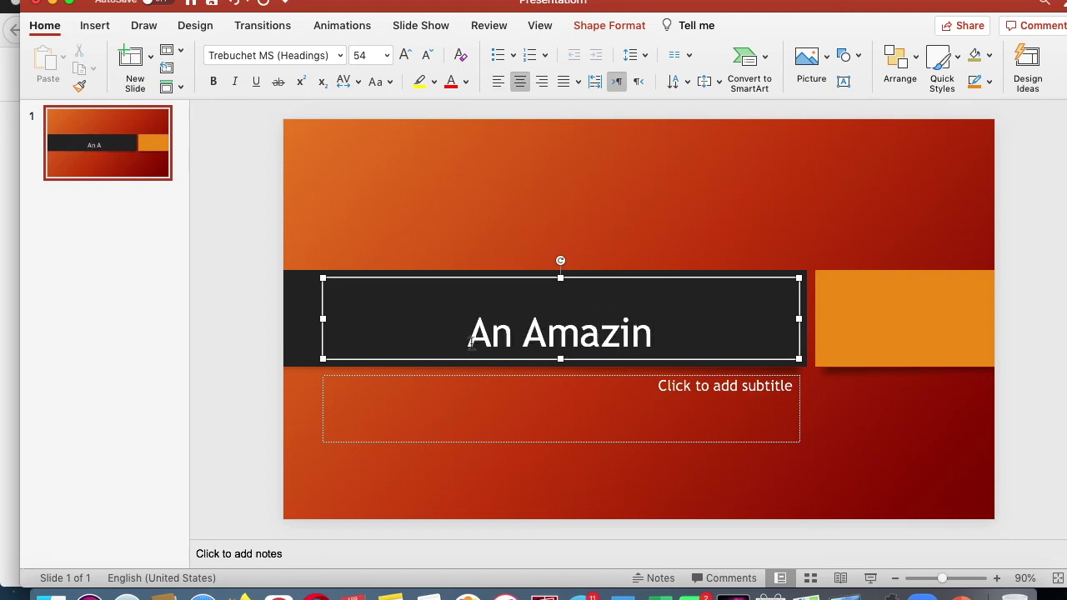
type("g Thursday")
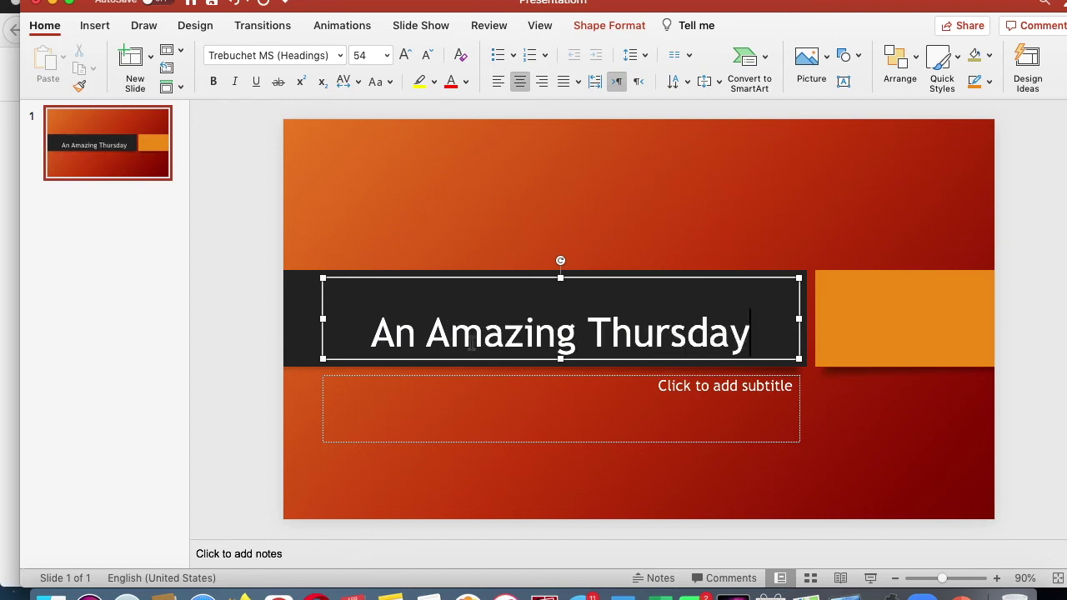
Center the subtitle and enter 'Name' in it, leaving its colour unchanged.
left_click(603, 394)
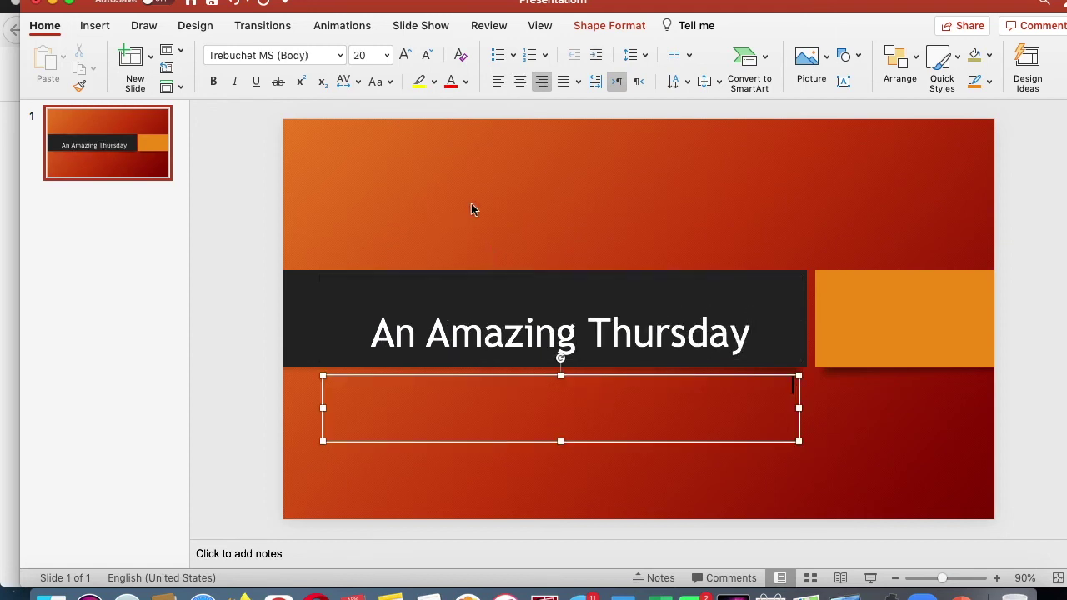
left_click(520, 81)
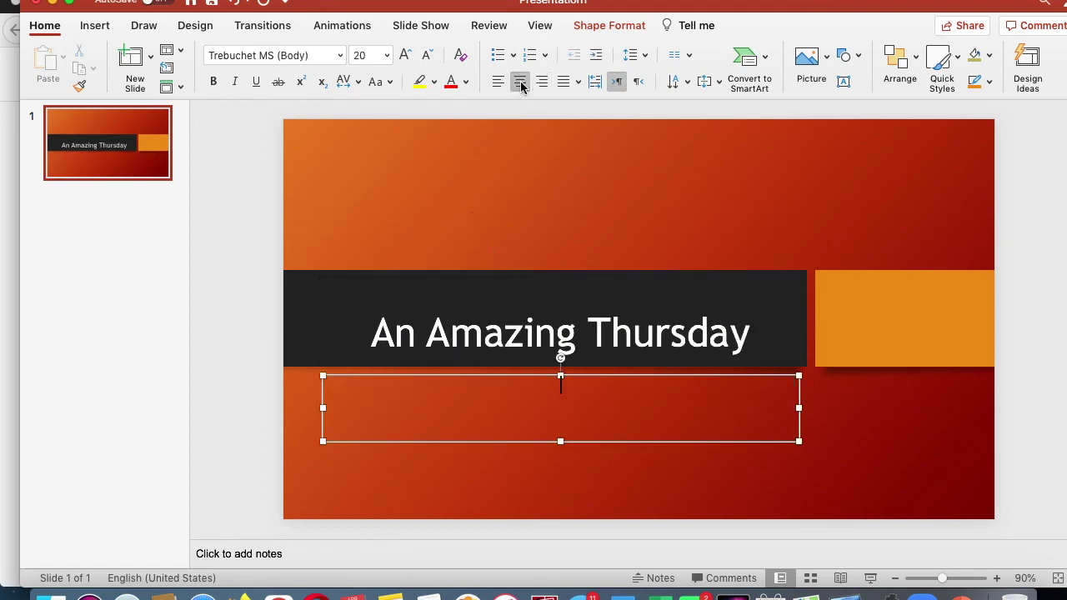
left_click(498, 82)
left_click(522, 82)
type("Name")
double_click(533, 390)
left_click(465, 83)
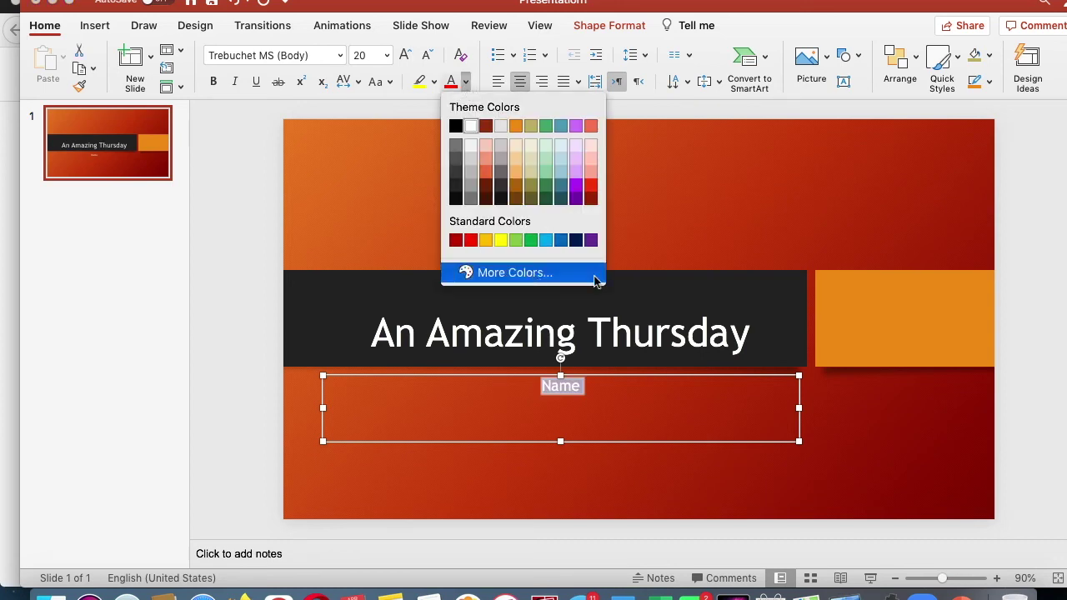
key("Escape")
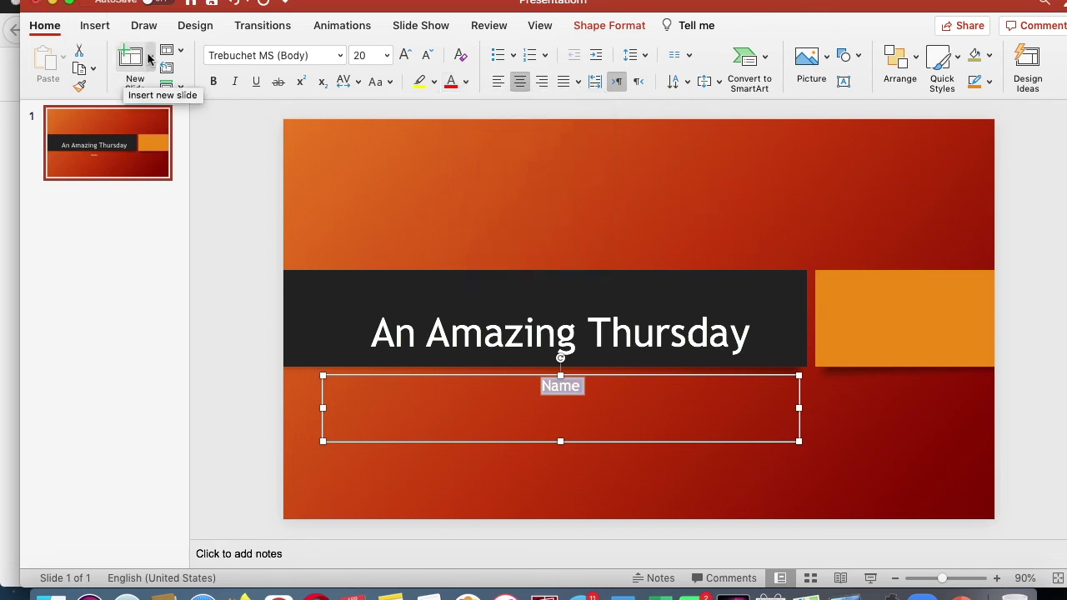
left_click(150, 56)
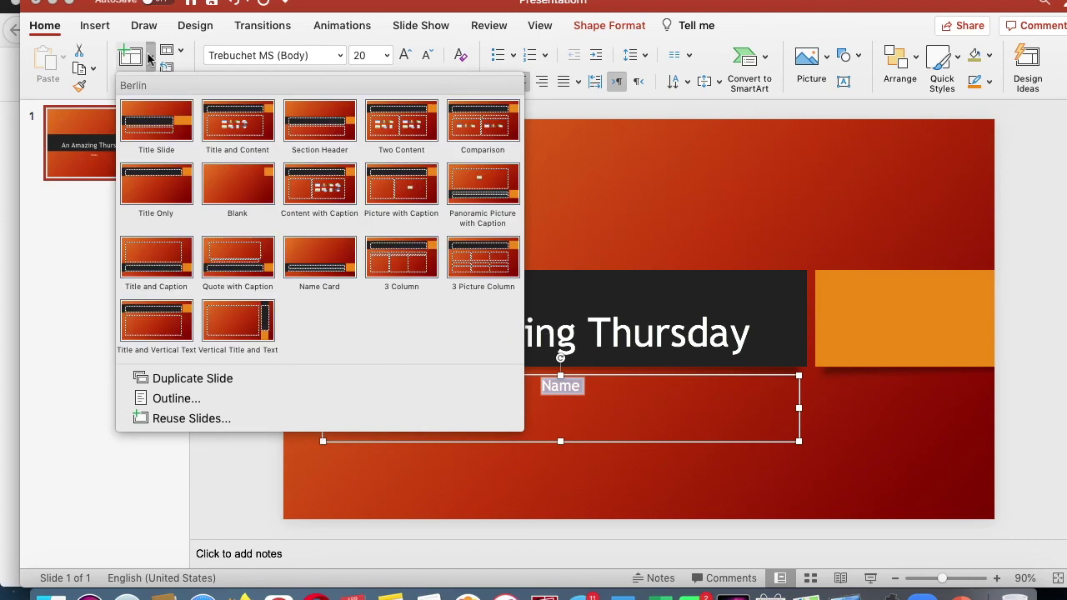
Add a Title and Content slide titled 'Breakfast' reading 'For breakfast, I had a bowl of cereal.'.
left_click(261, 129)
left_click(400, 179)
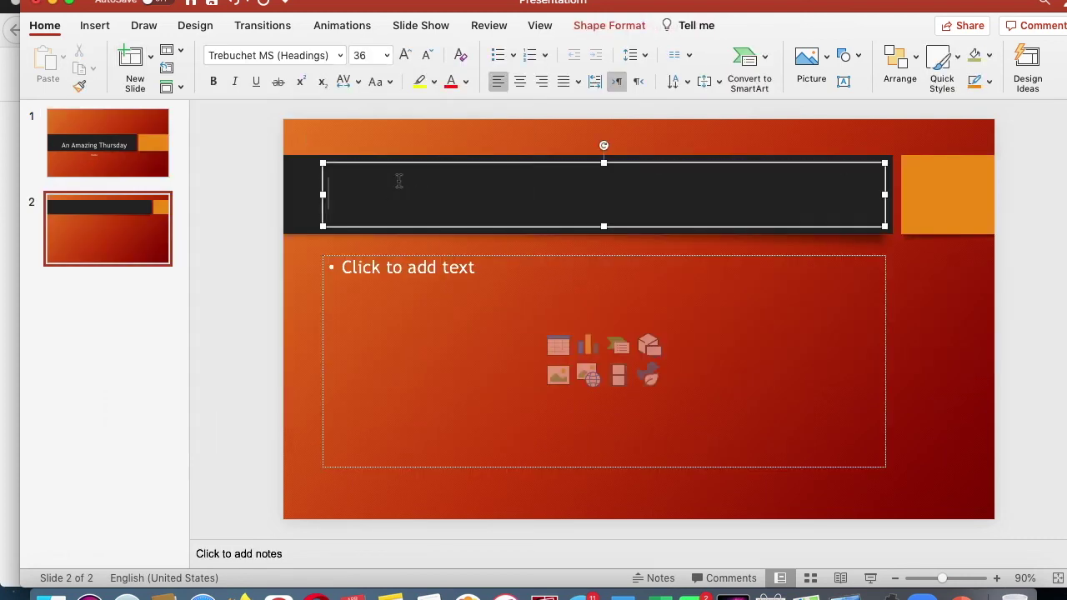
type("Breakfast")
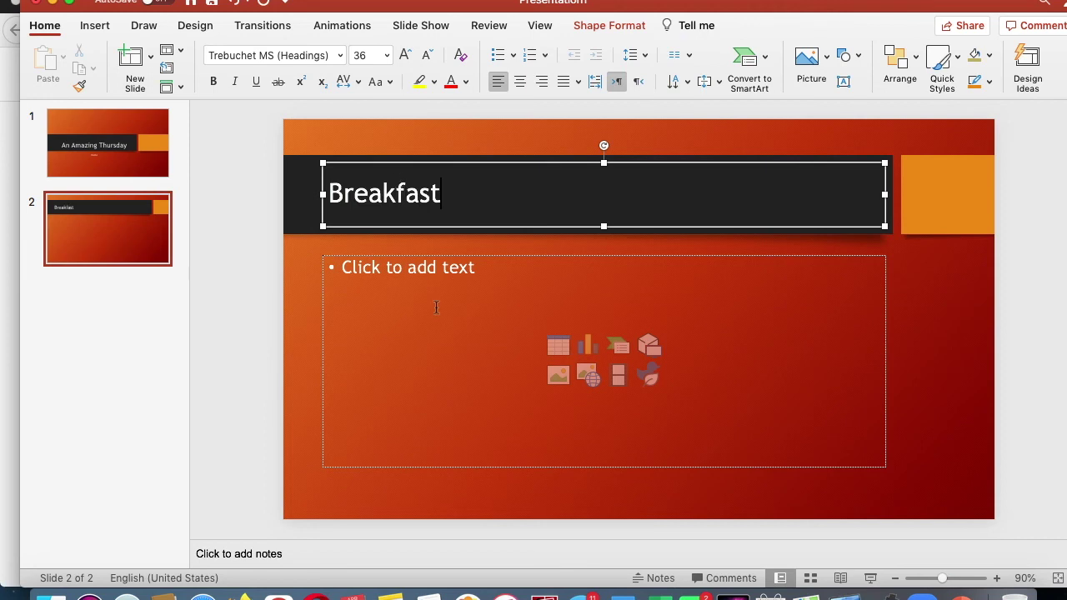
left_click(436, 306)
type("For break")
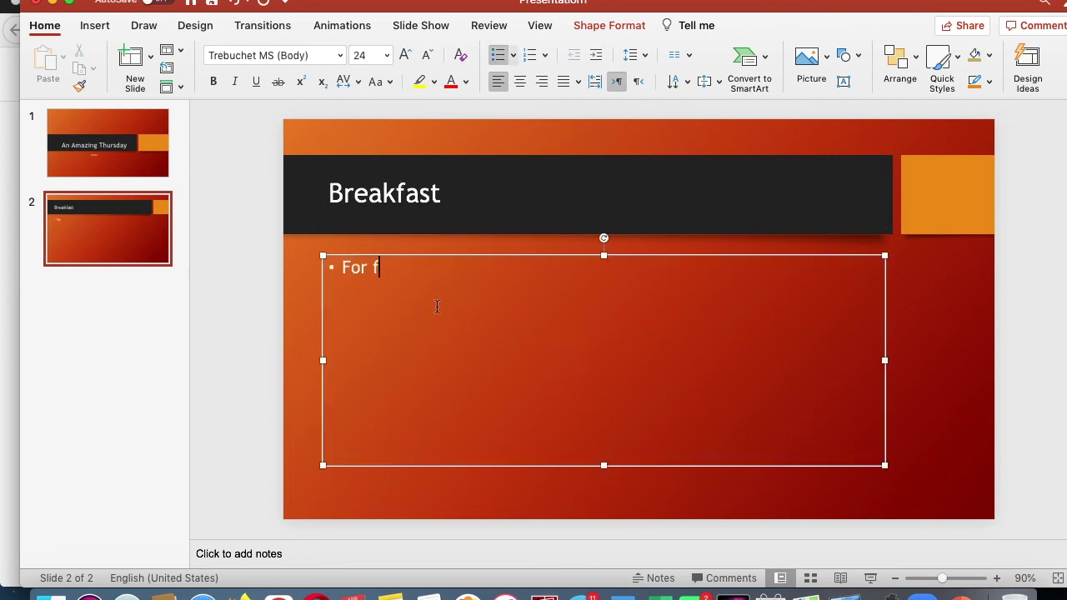
type("fast, I ")
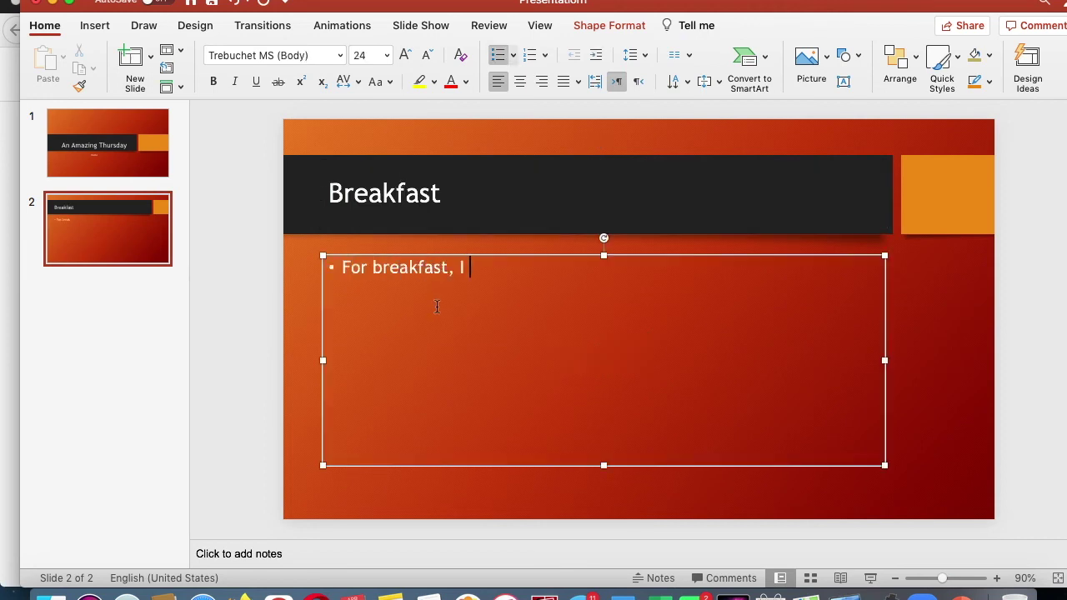
type("had a bowl of cereal.")
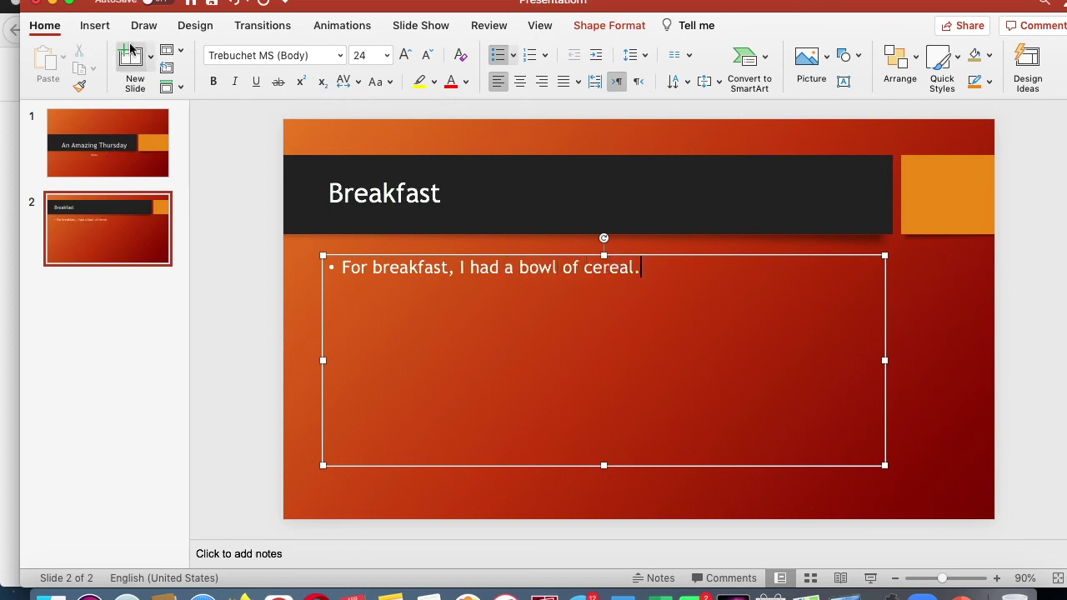
left_click(134, 56)
Title slide 3 'Zoom' and add a bullet about the ELA session, reading a book and discussing characters.
left_click(421, 159)
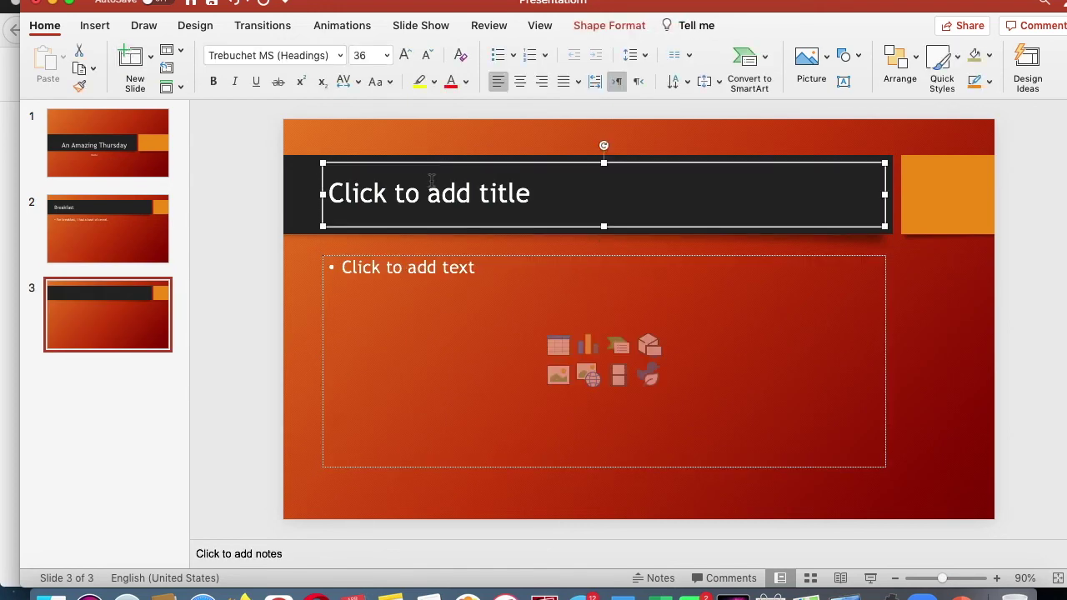
left_click(428, 182)
type("Zoom")
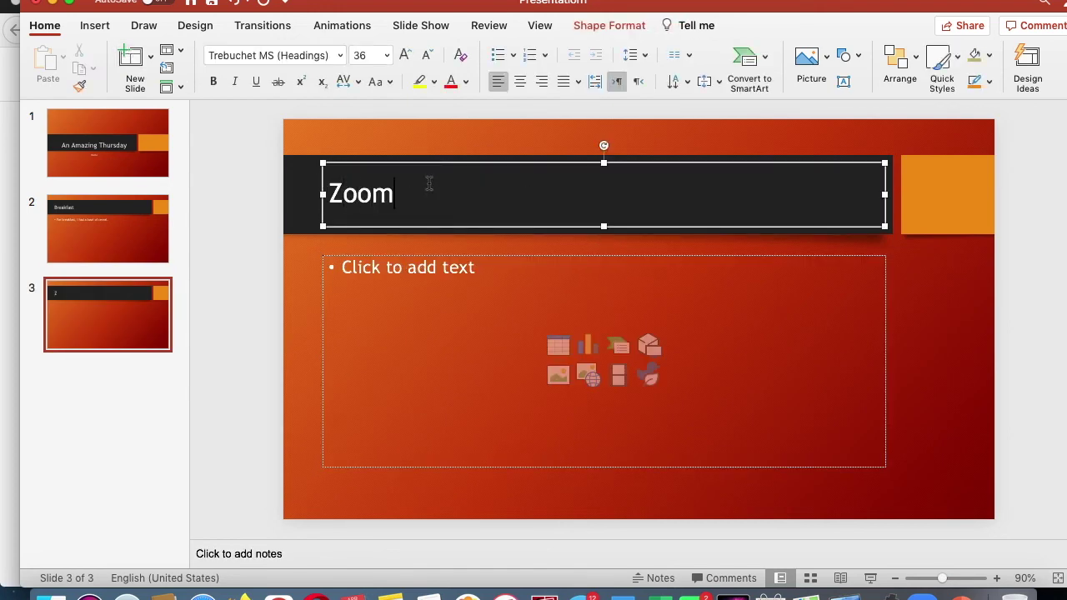
left_click(435, 263)
type("I ha")
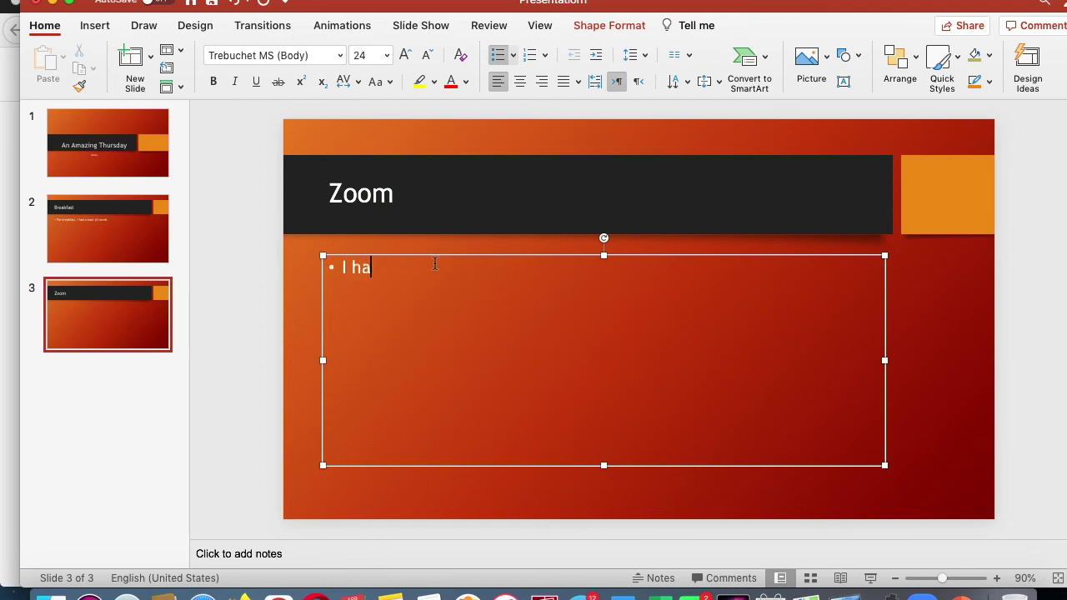
type("d my Zoom sessio")
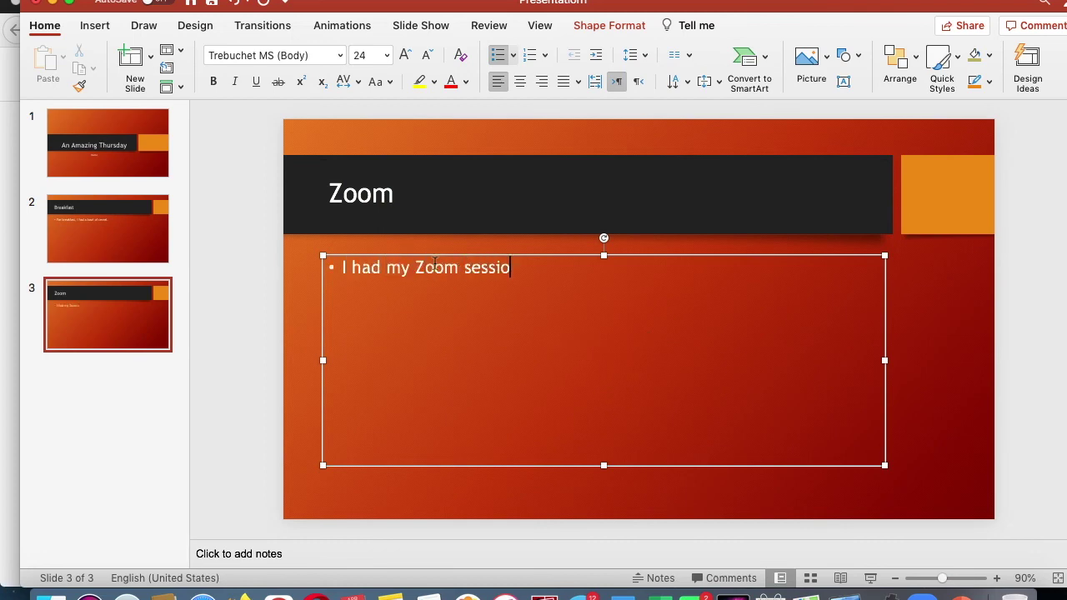
type("n for ELA wit")
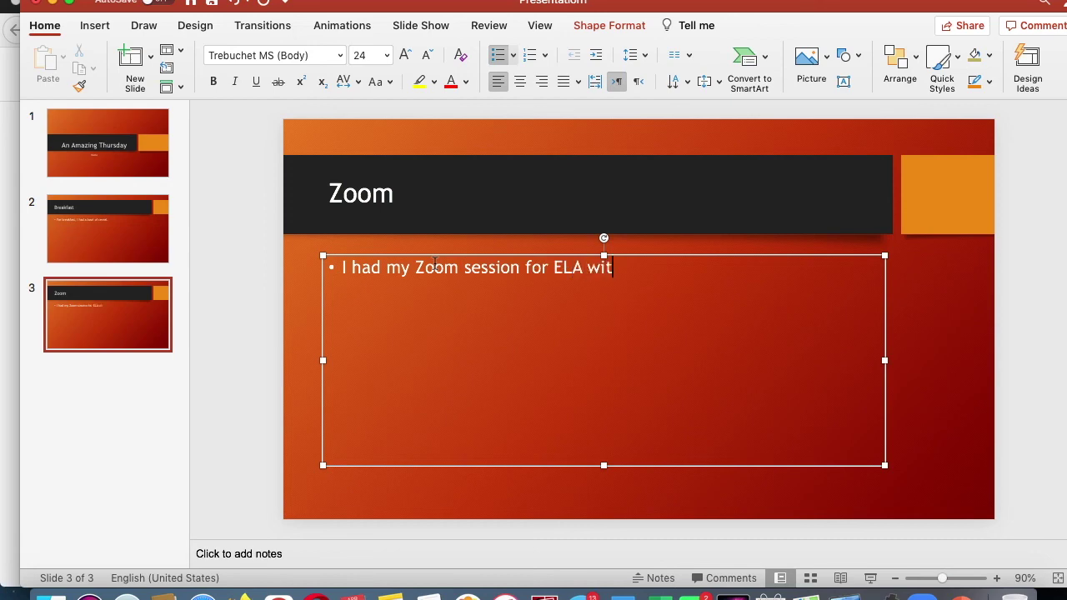
type("h Mrs. Smith.")
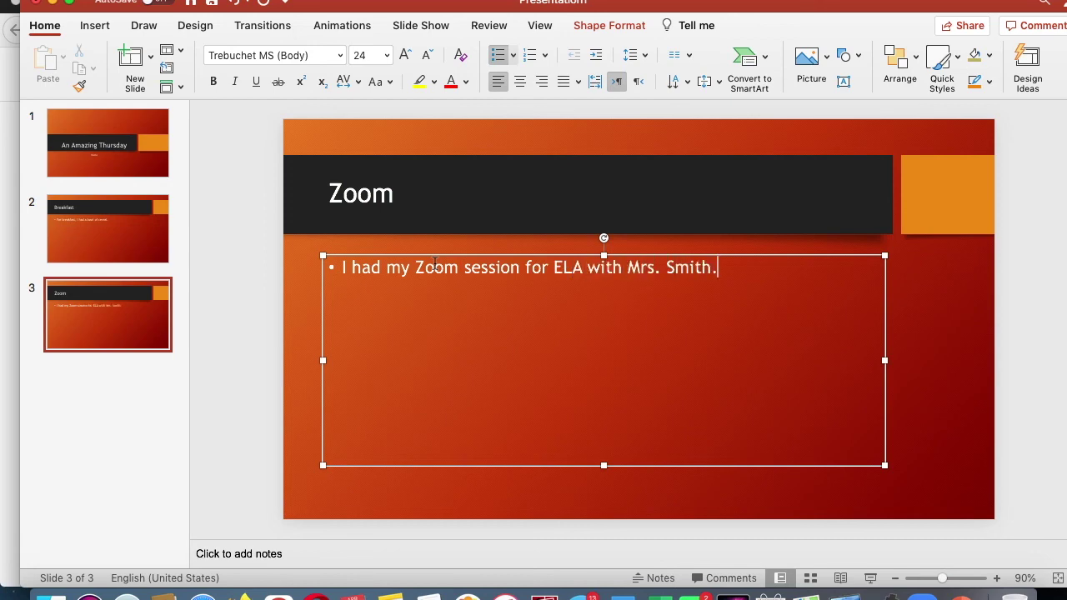
type(" We read a book toget")
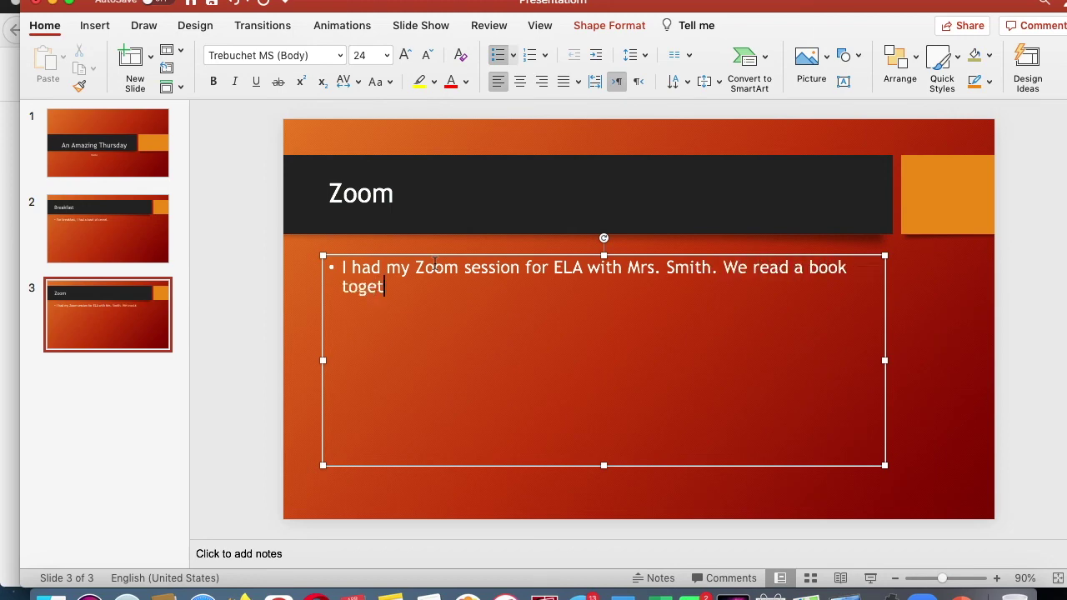
type("her and talke")
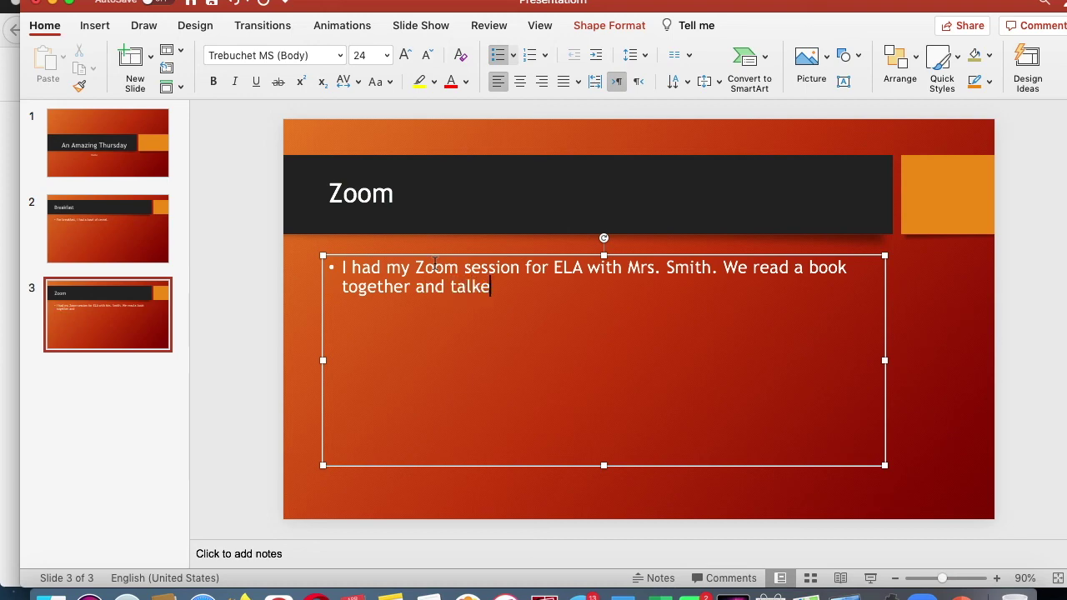
type("d about the char")
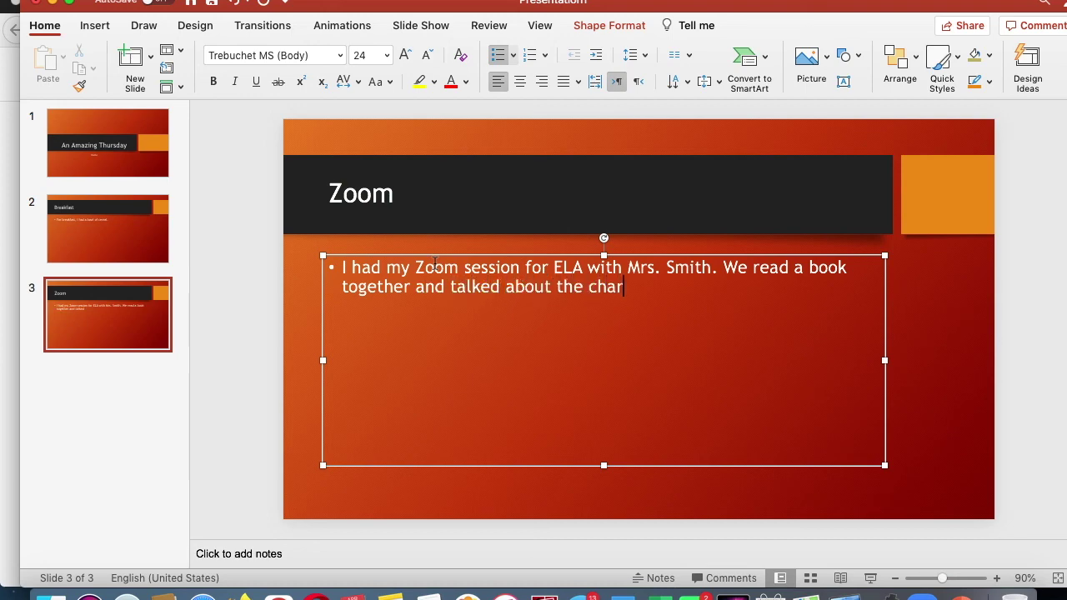
type("acters.")
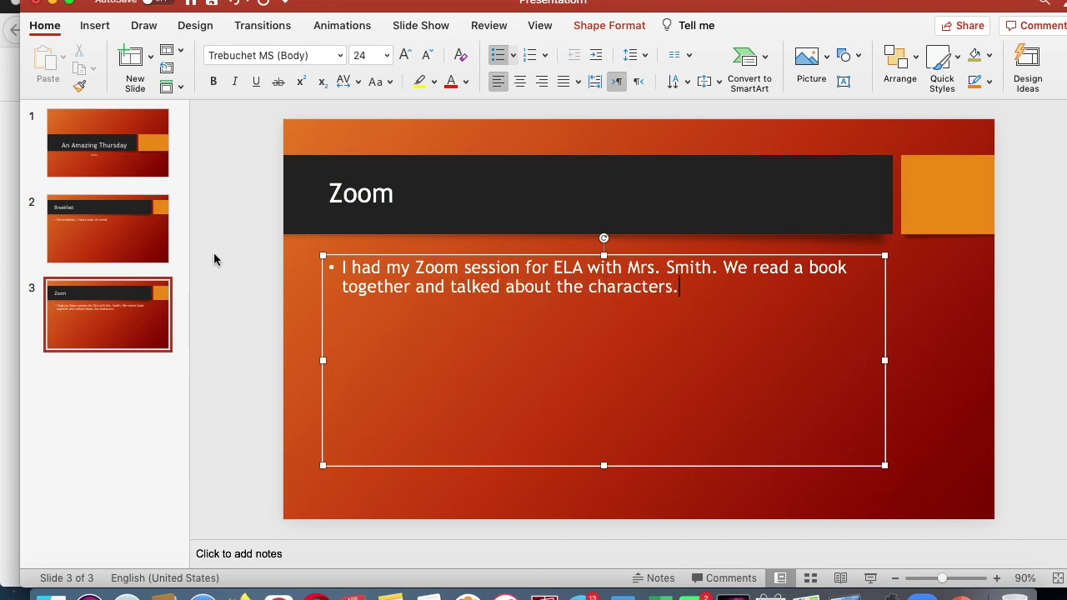
left_click(132, 59)
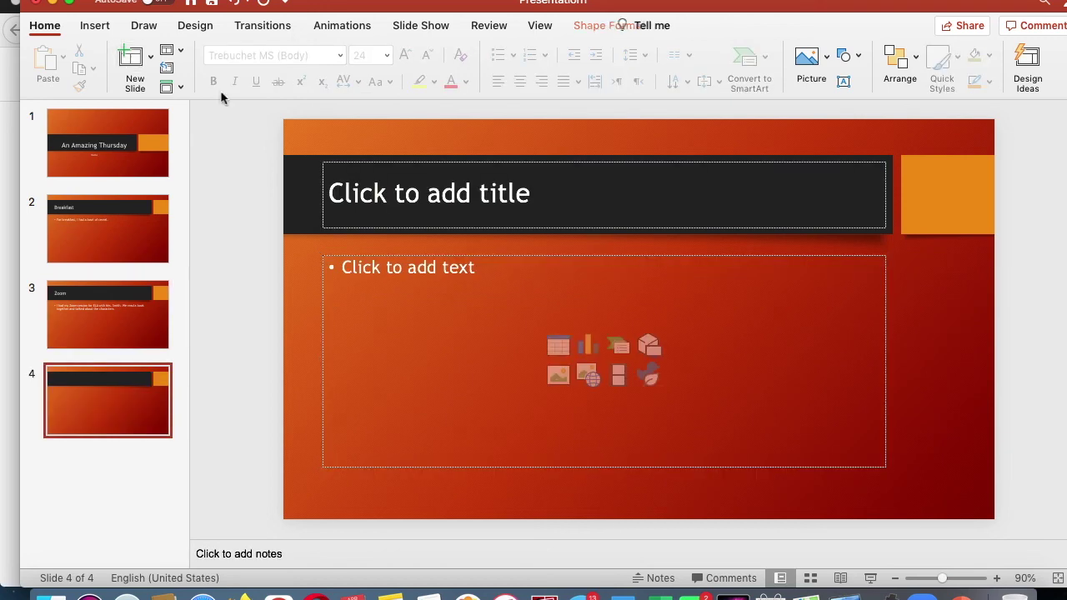
Title slide 4 'Lunch' with a bullet about a delicious peanut butter and jelly sandwich.
left_click(373, 192)
type("Lunch")
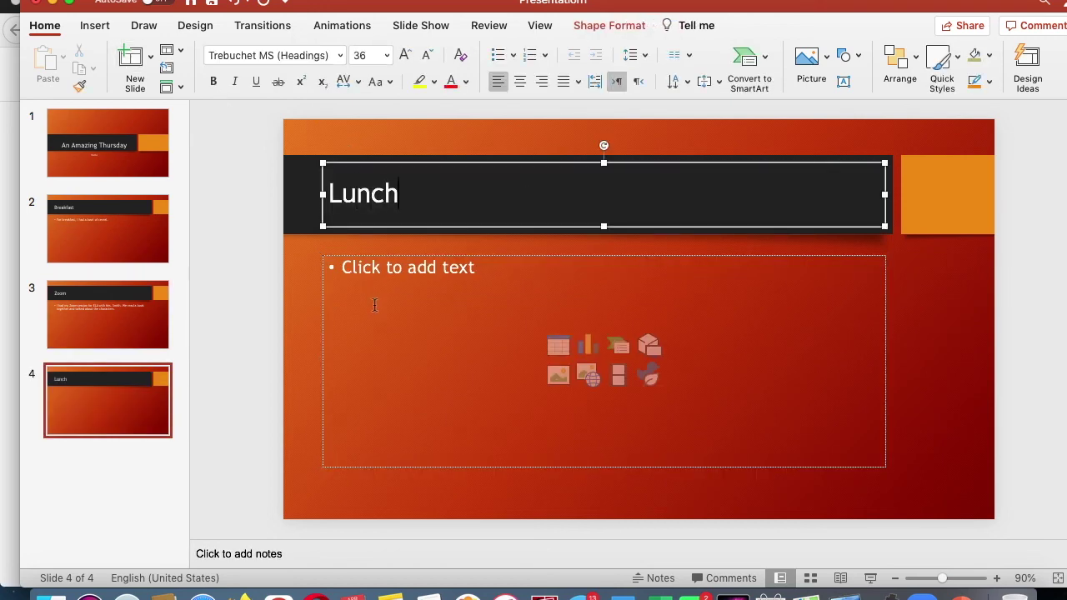
left_click(374, 276)
type("I had a pe")
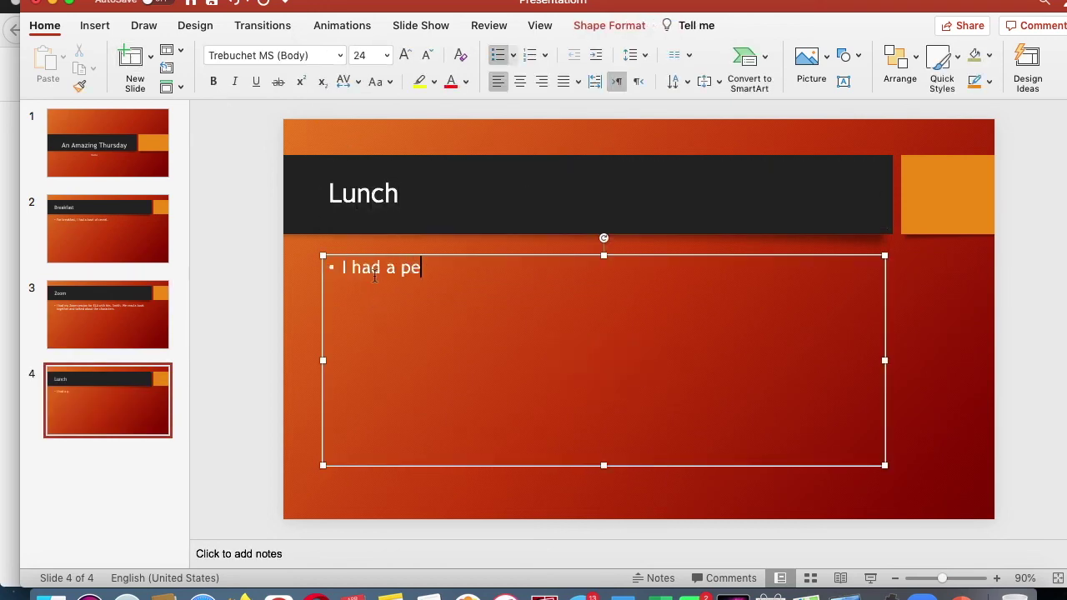
type("anut butter an")
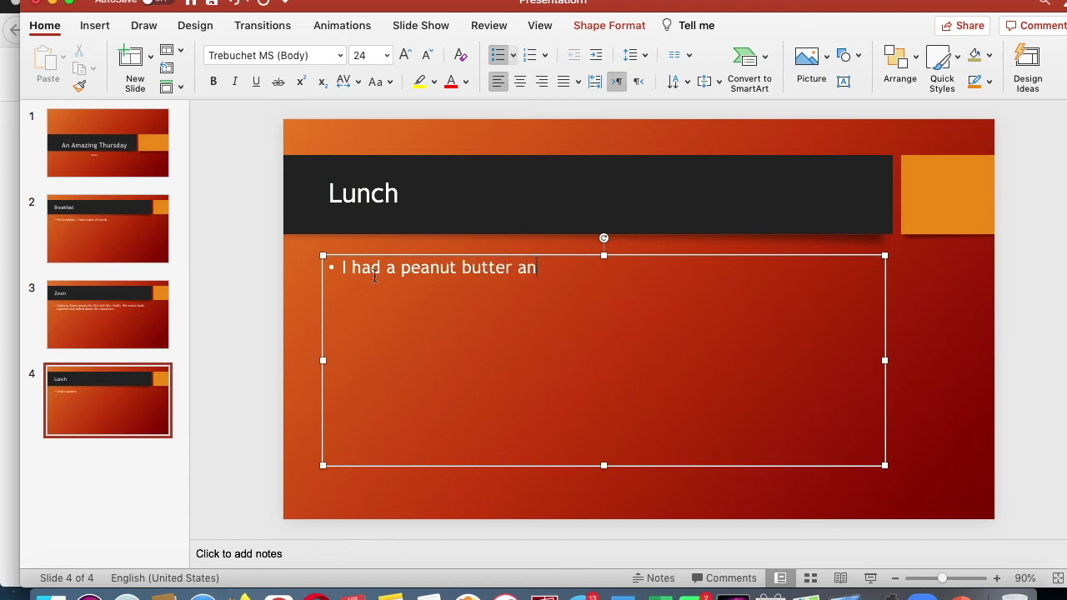
type("d jelly sandw")
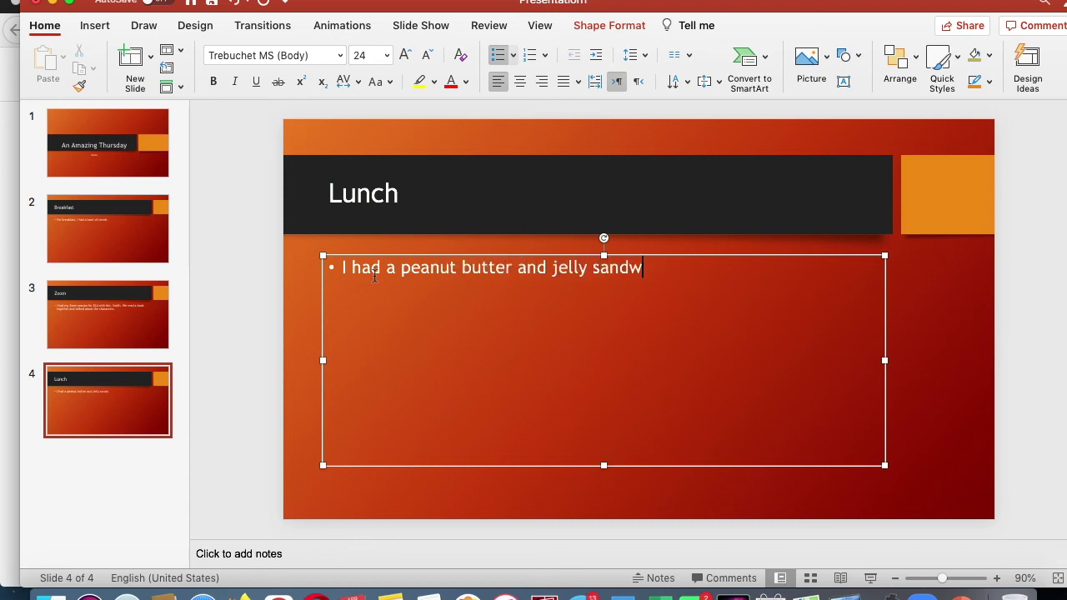
type("hich for luc")
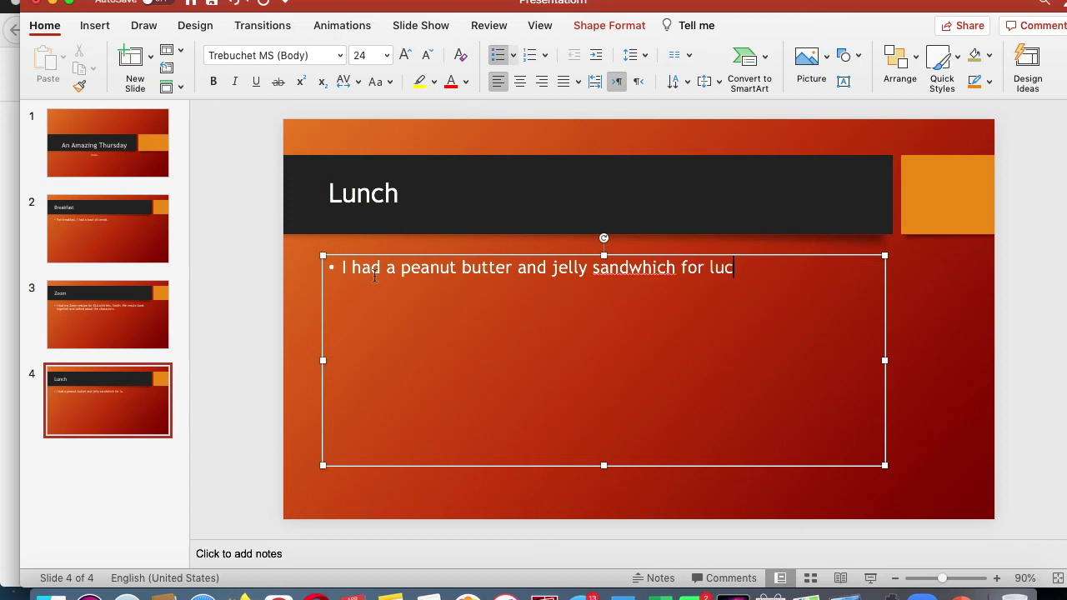
key("BackSpace")
type("nch. It was delciiosu.")
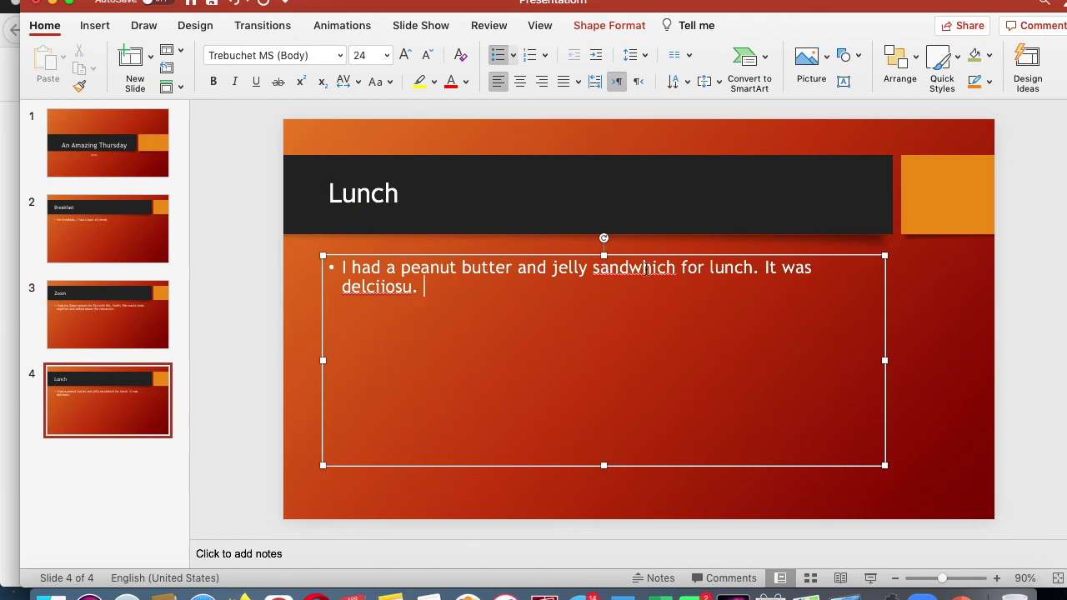
Correct 'sandwhich' to 'sandwich' and 'delciiosu' to 'delicious' on the Lunch slide.
right_click(644, 268)
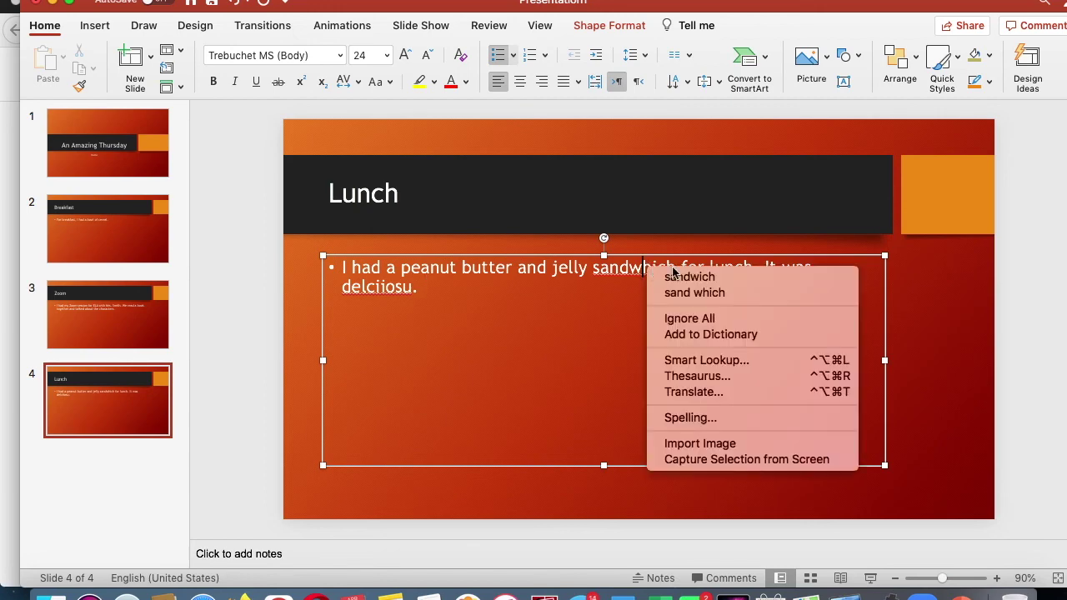
left_click(690, 277)
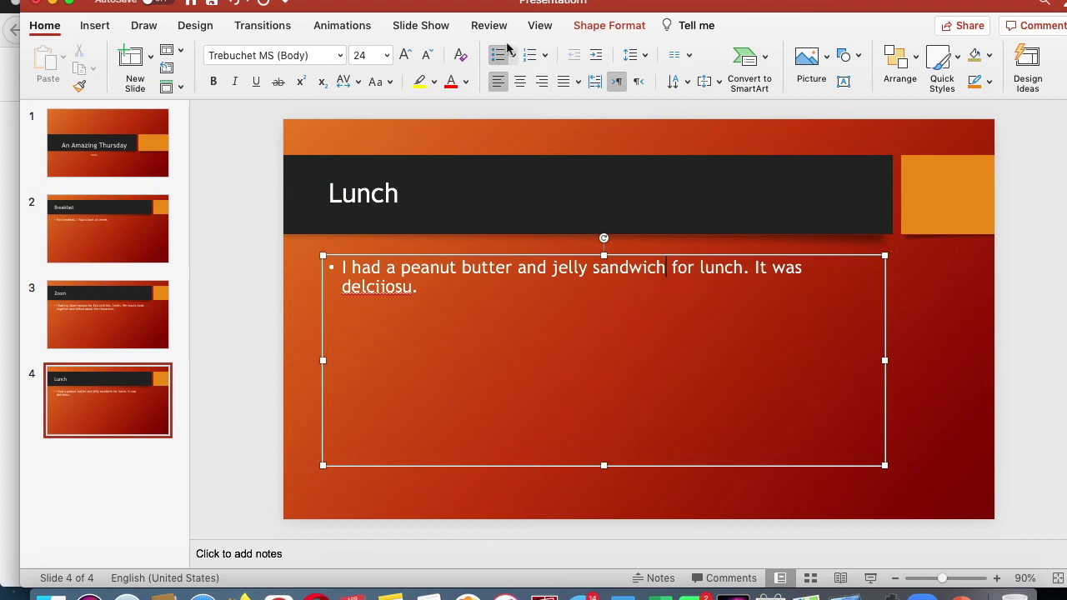
left_click(490, 26)
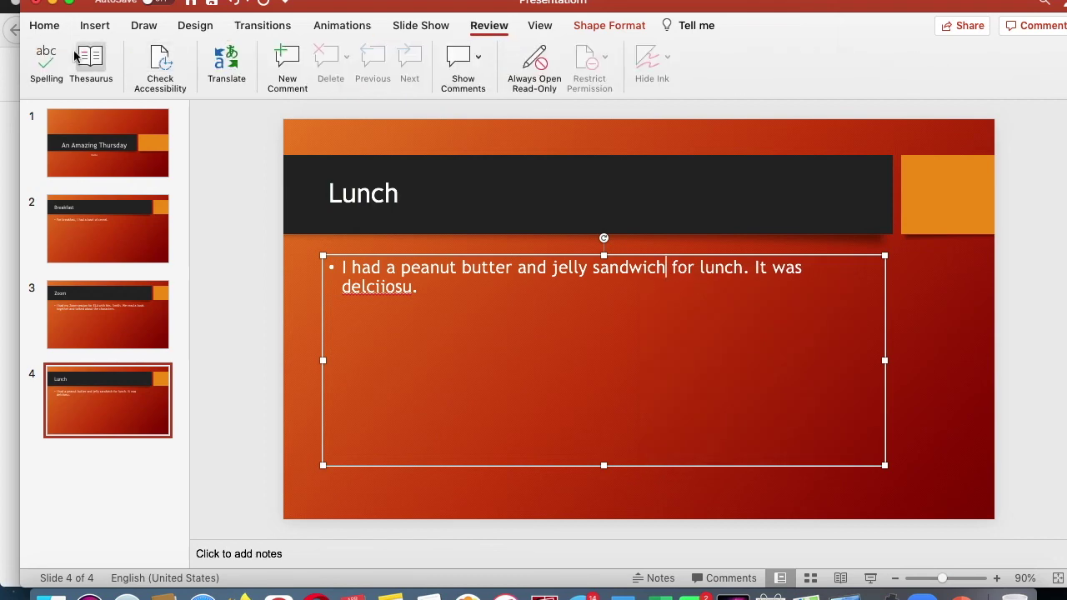
left_click(46, 60)
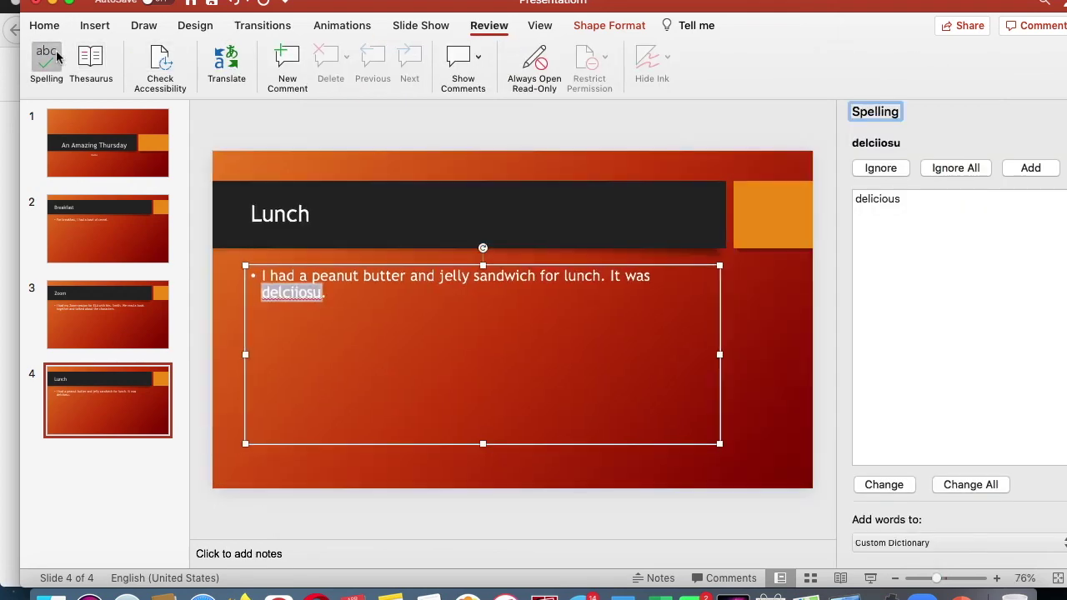
left_click(900, 201)
left_click(886, 487)
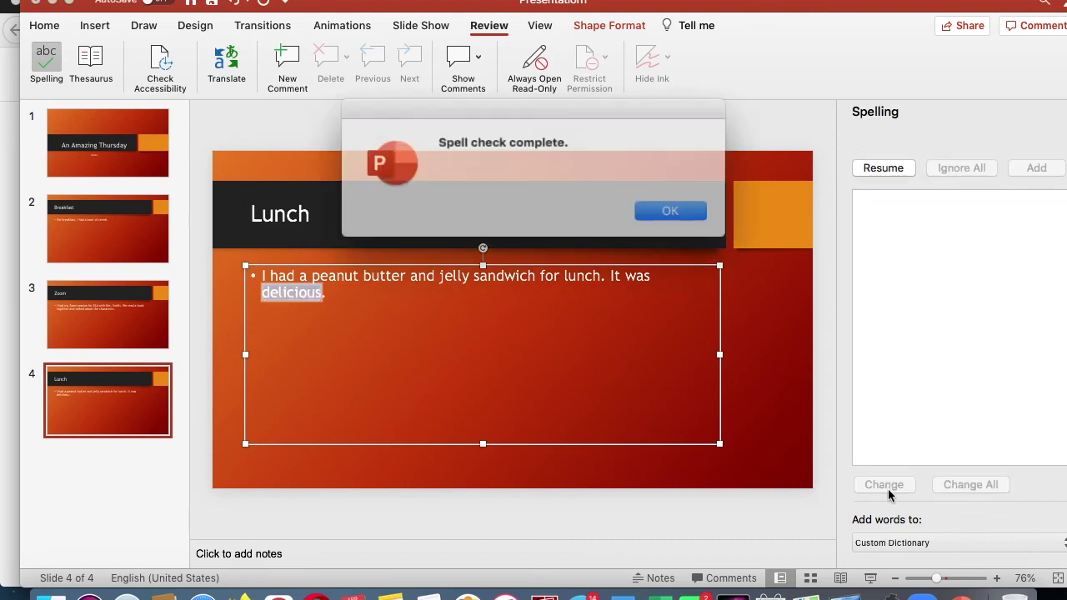
left_click(658, 206)
left_click(540, 288)
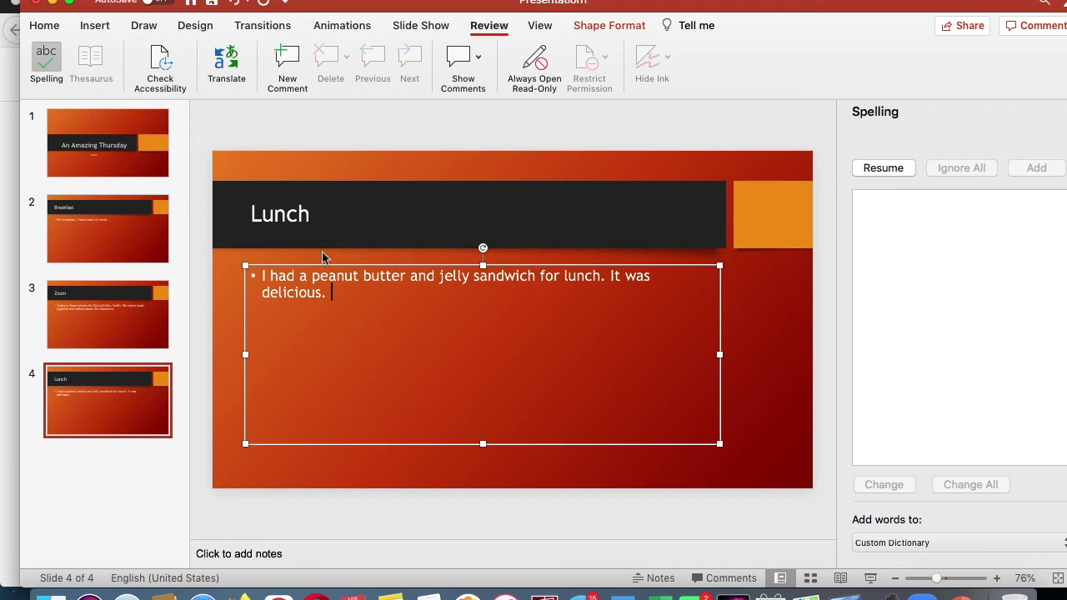
left_click(102, 313)
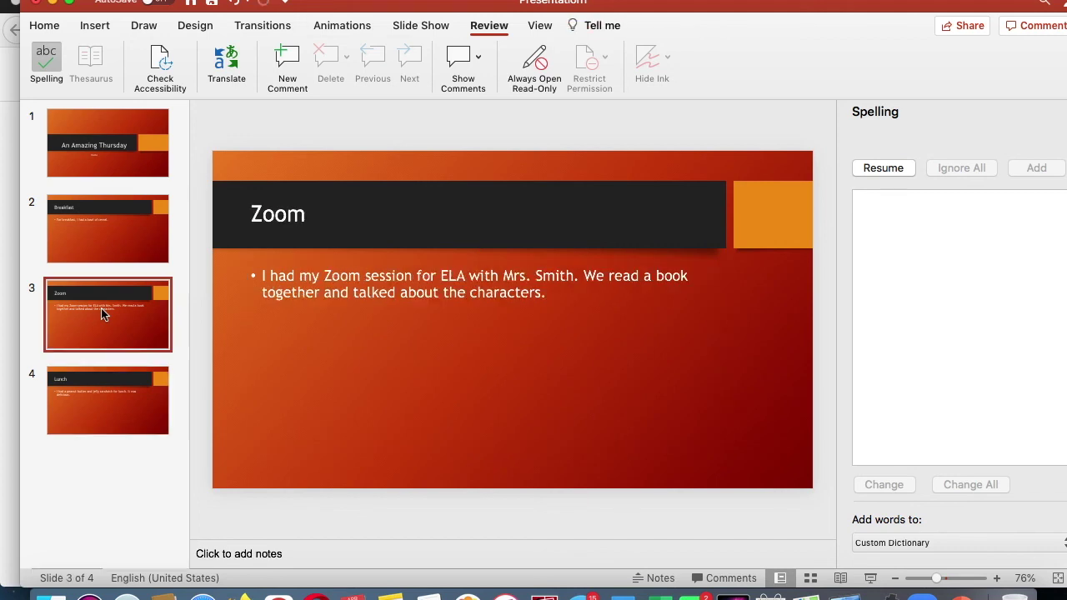
left_click(91, 386)
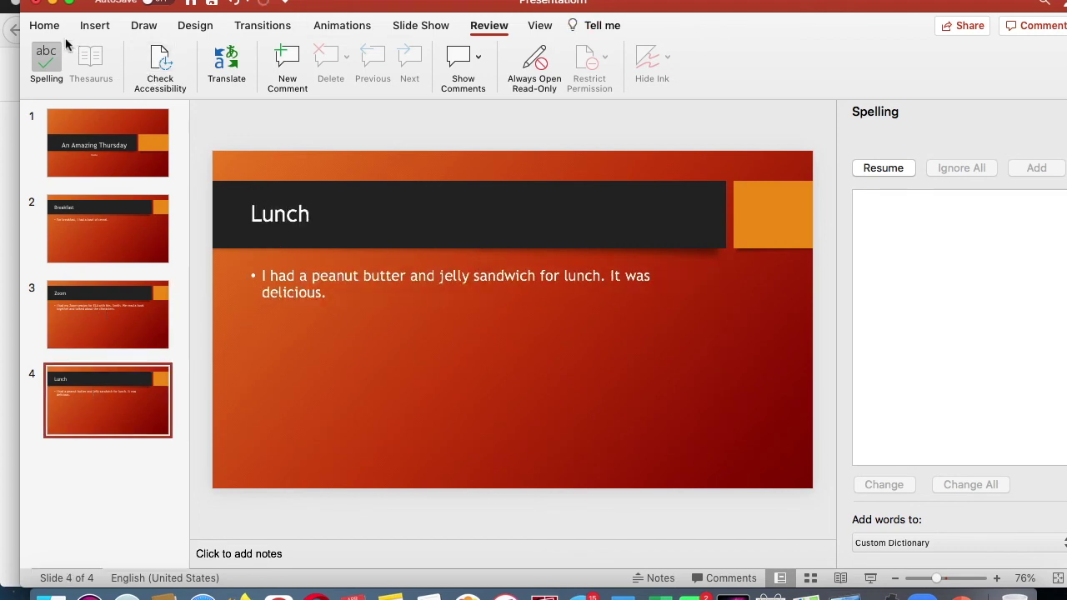
Add slide 5 titled 'Math' with a bullet about an after-lunch math session on fractions.
left_click(43, 26)
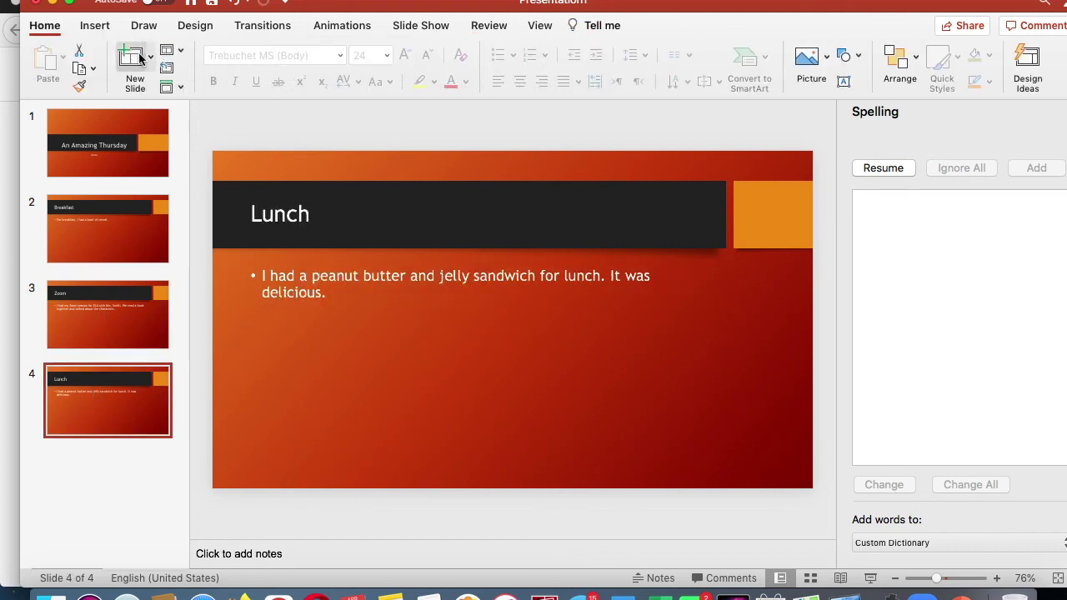
left_click(131, 58)
left_click(299, 224)
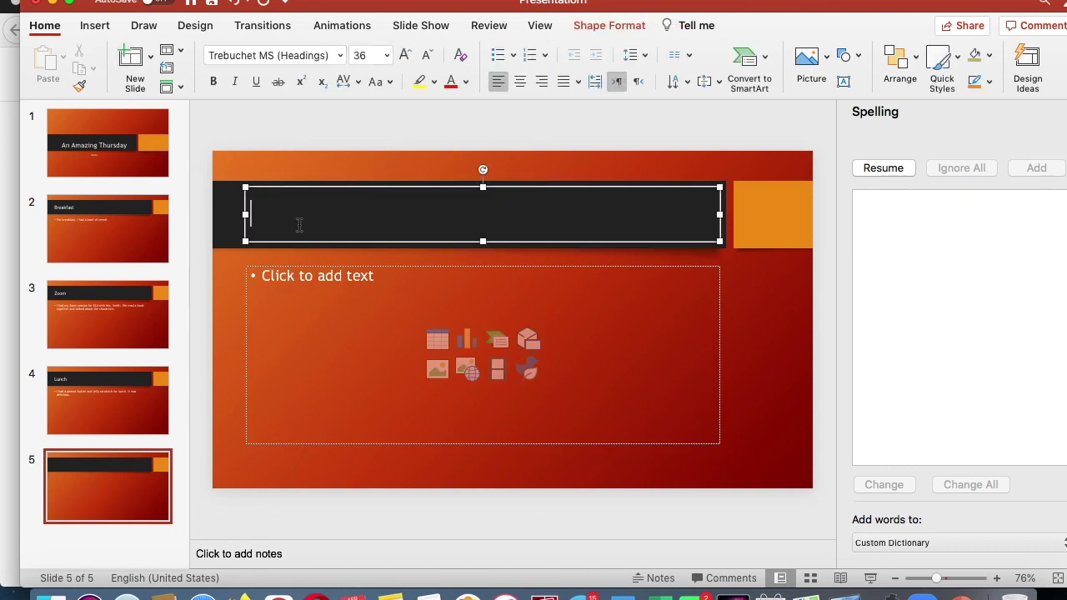
type("Math")
left_click(278, 358)
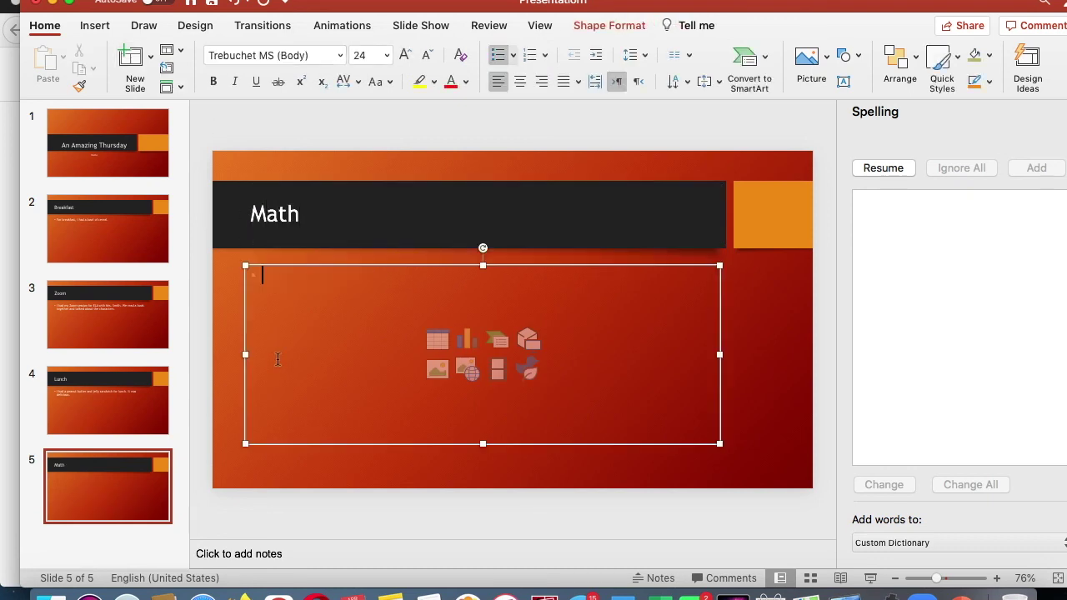
type("After lu")
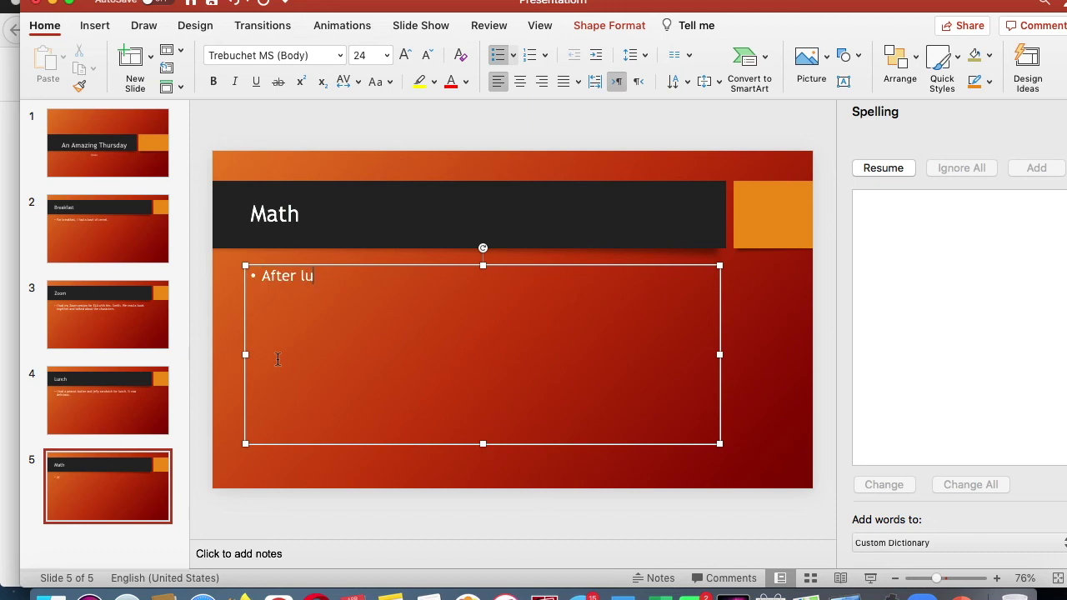
type("nch, we had a math session on how to work with fracti")
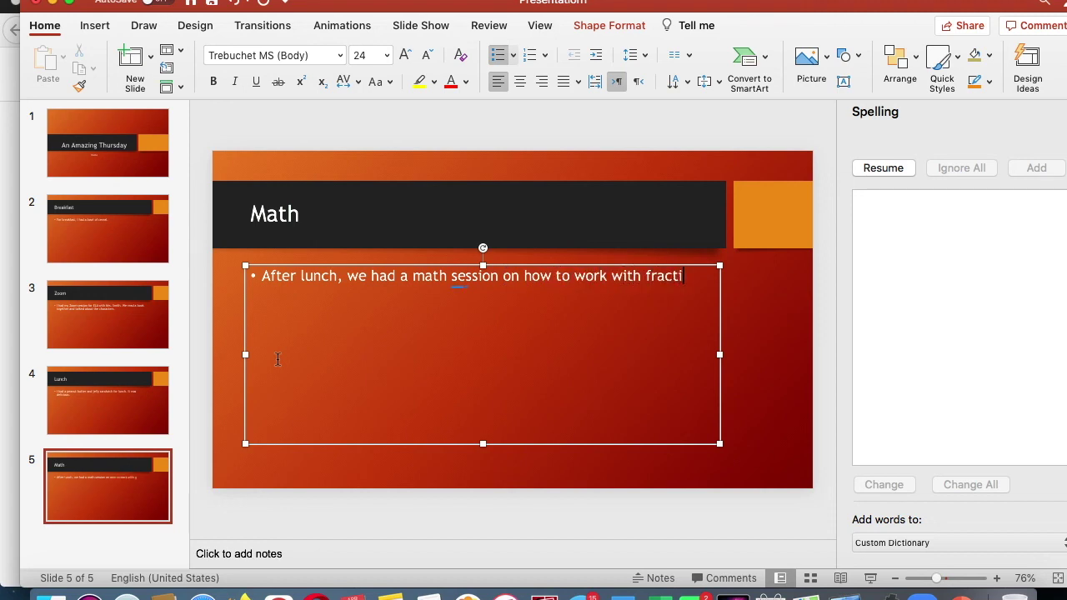
type("ons.")
left_click(133, 63)
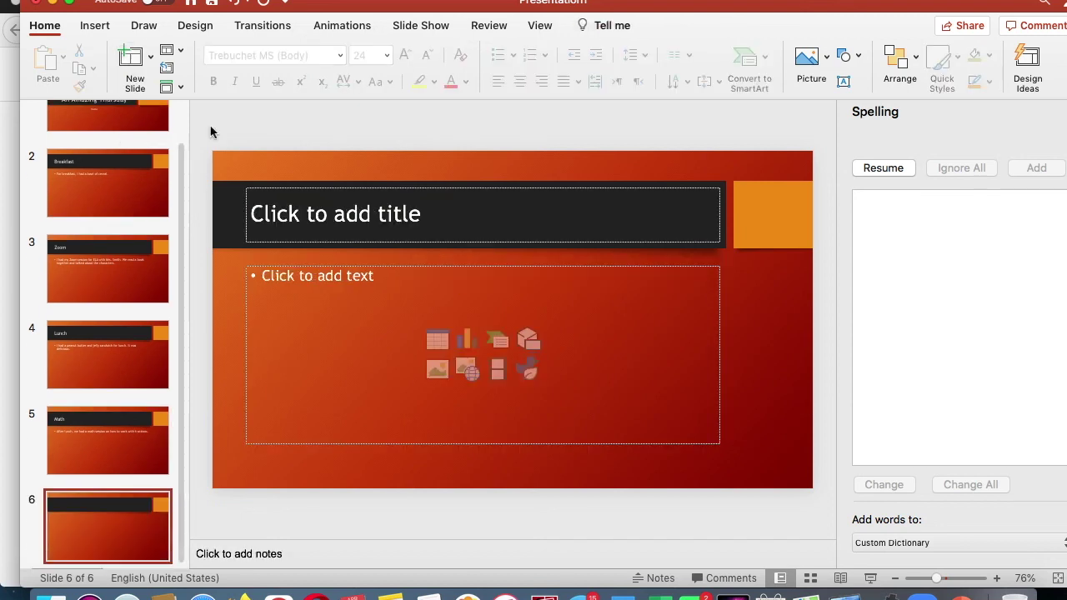
Title slide 6 'Fun' with the bullet about going to the park, seeing a friend and riding bikes.
left_click(280, 201)
type("Fun")
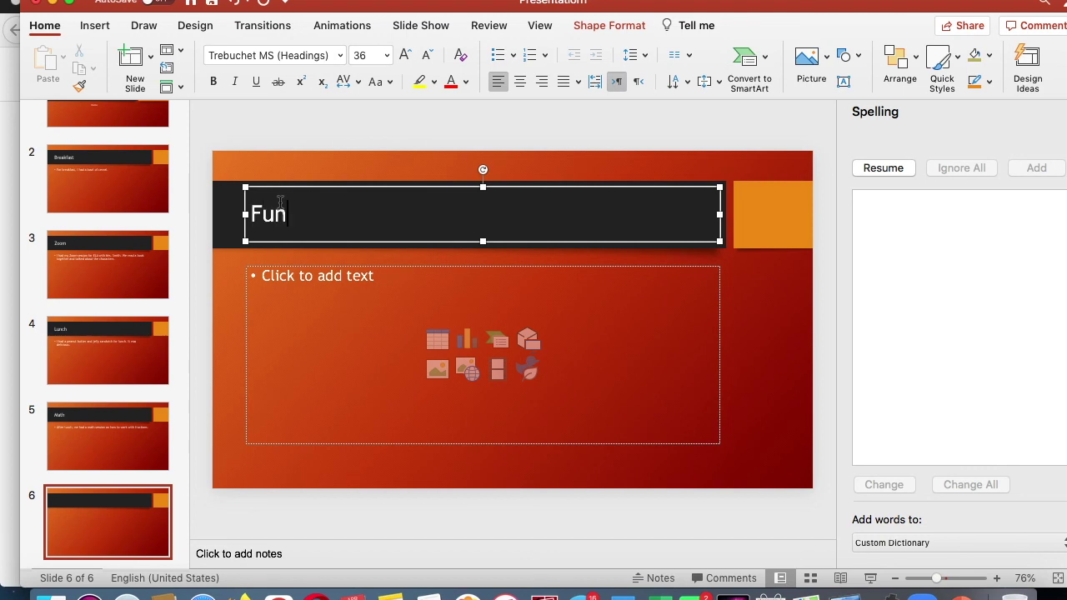
left_click(320, 273)
type("Then ")
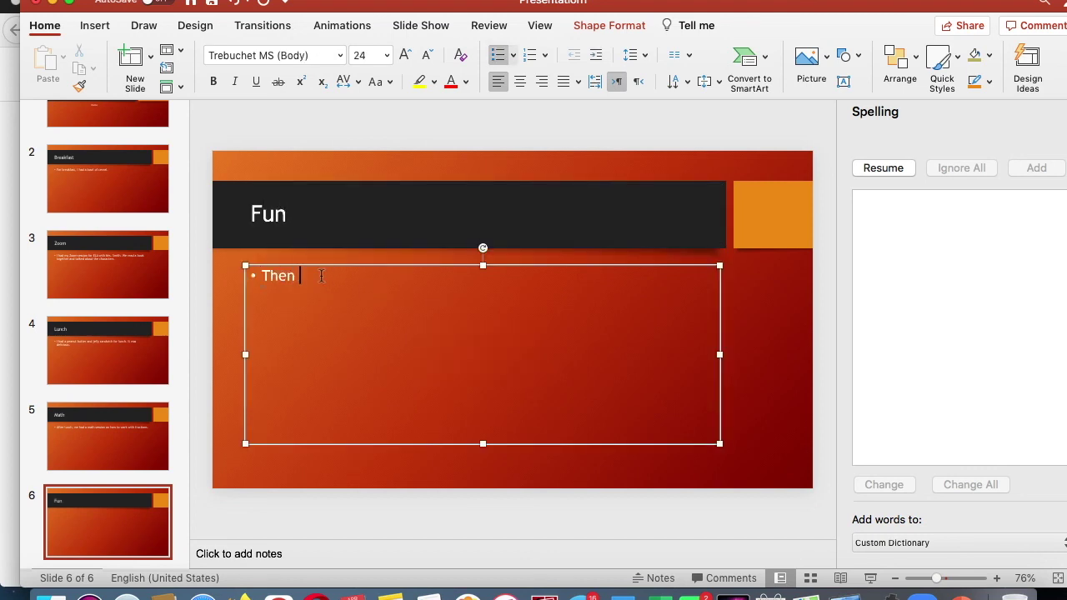
type("went to the par")
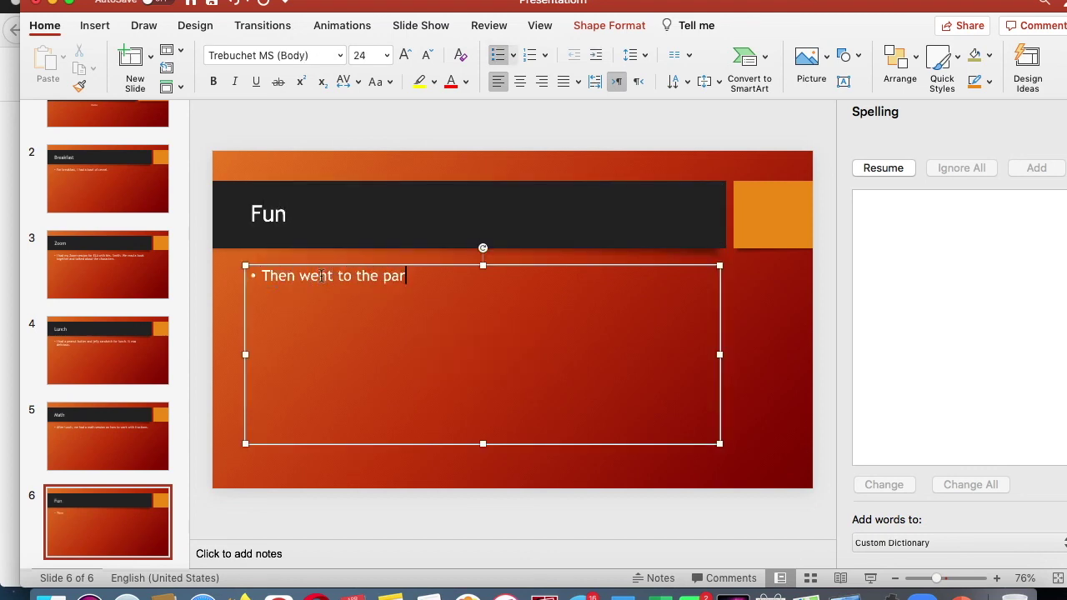
type("k and m")
key("BackSpace")
type("saw")
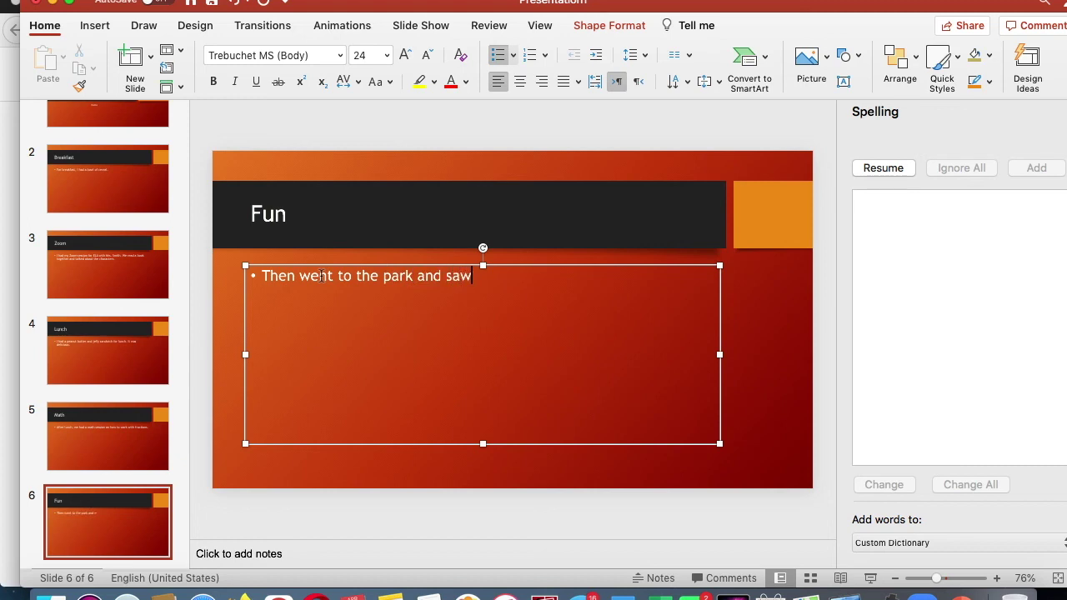
type(" my friend. We")
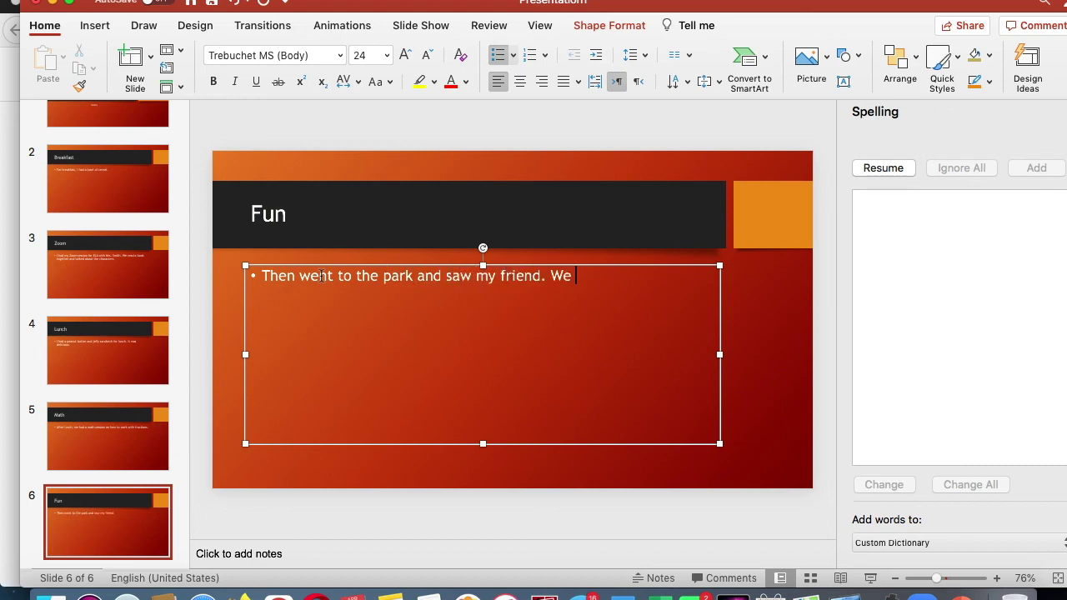
type(" rode our bikes around.")
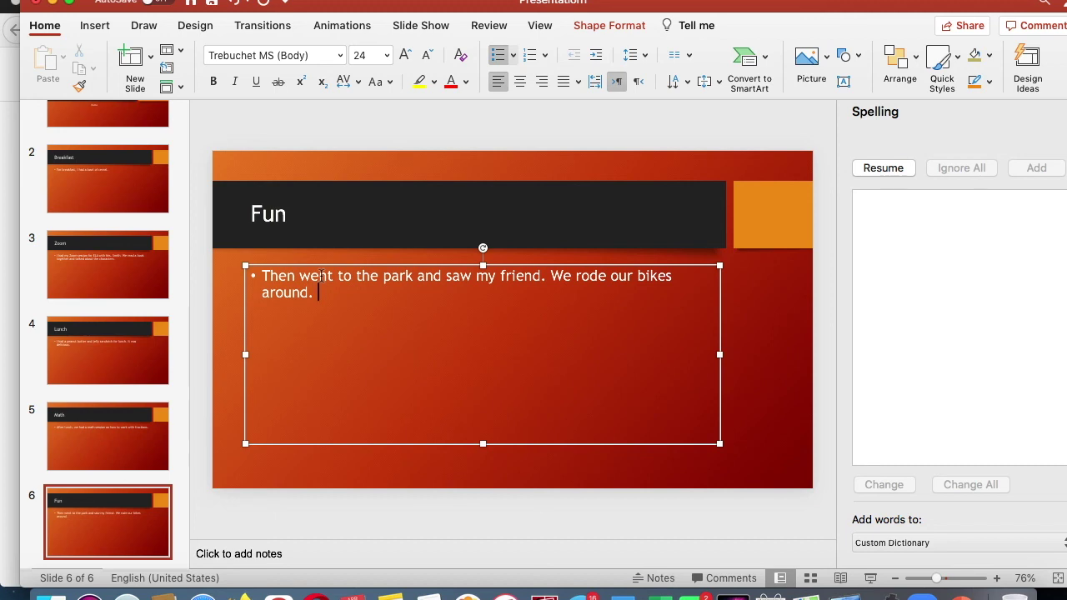
scroll(66, 240, "up", 3)
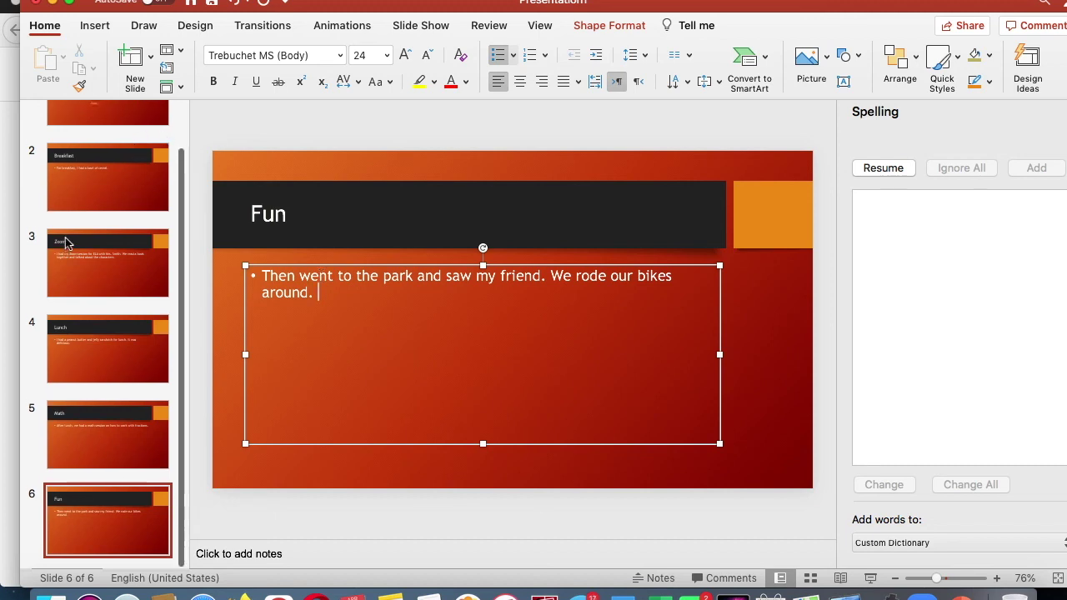
left_click(98, 222)
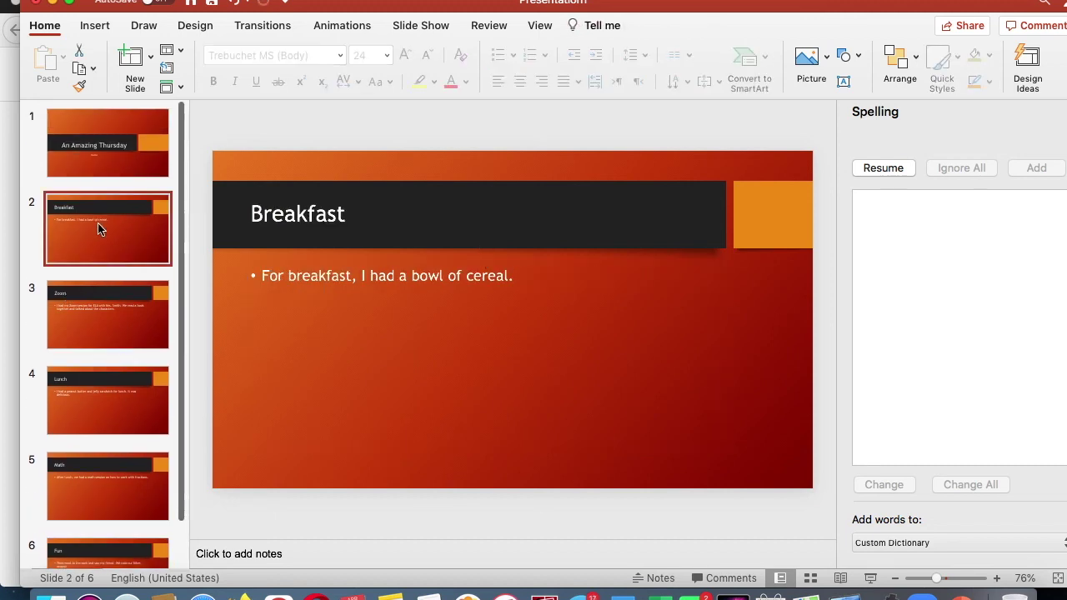
Insert an online cereal-bowl picture on the Breakfast slide and shrink it into the bottom-right corner.
left_click(105, 28)
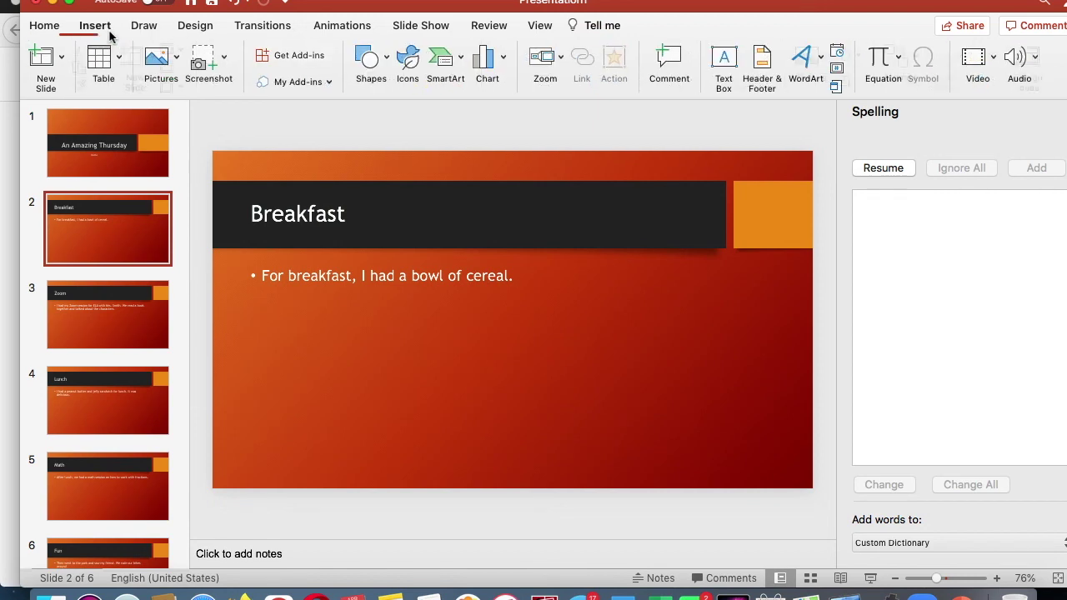
left_click(177, 62)
left_click(221, 148)
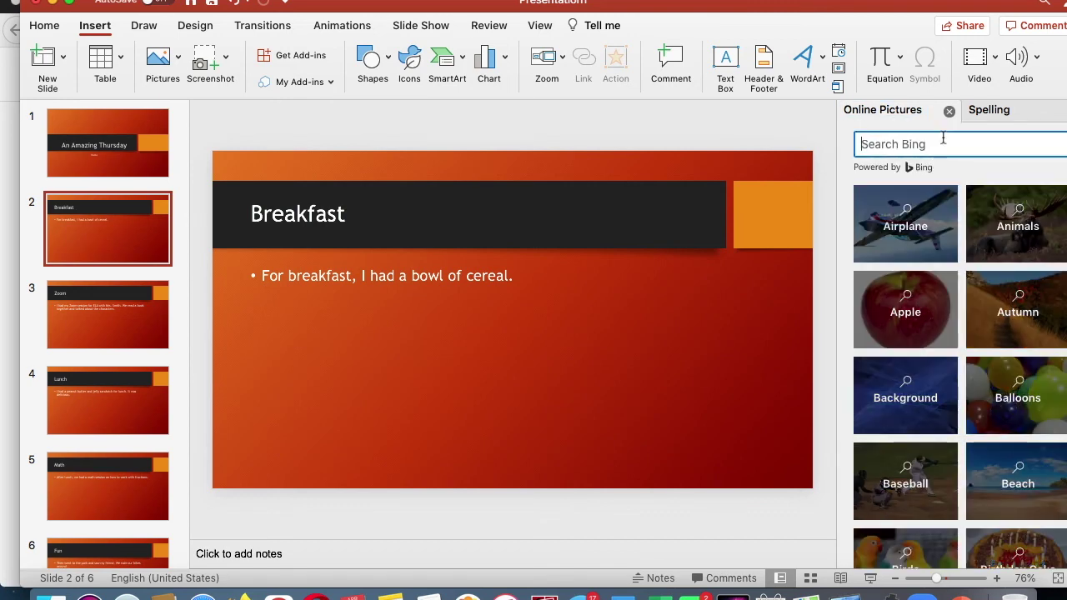
type("creal")
key("Return")
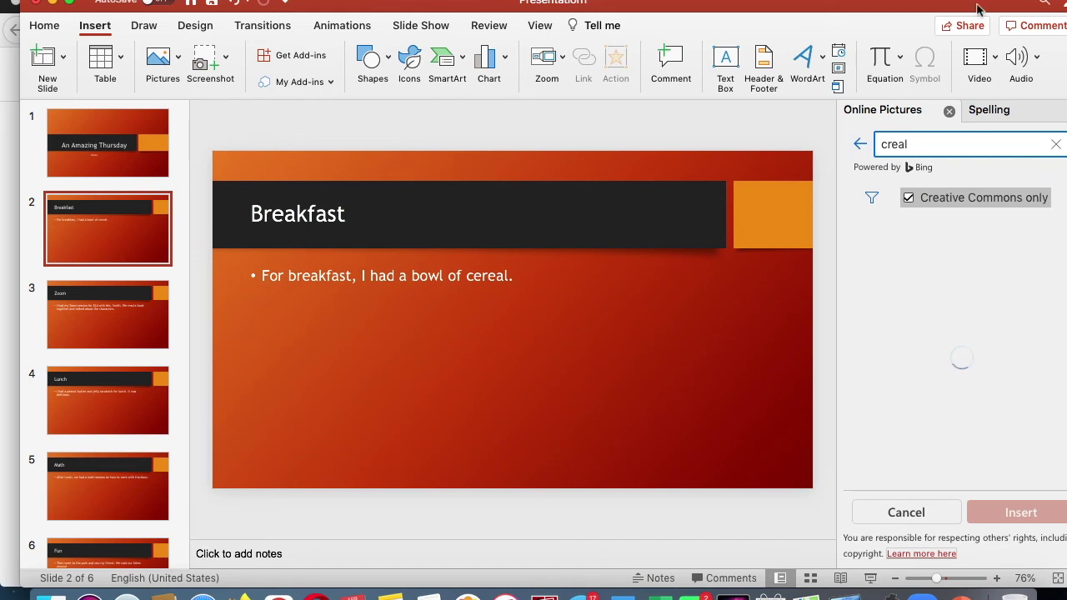
left_click(950, 429)
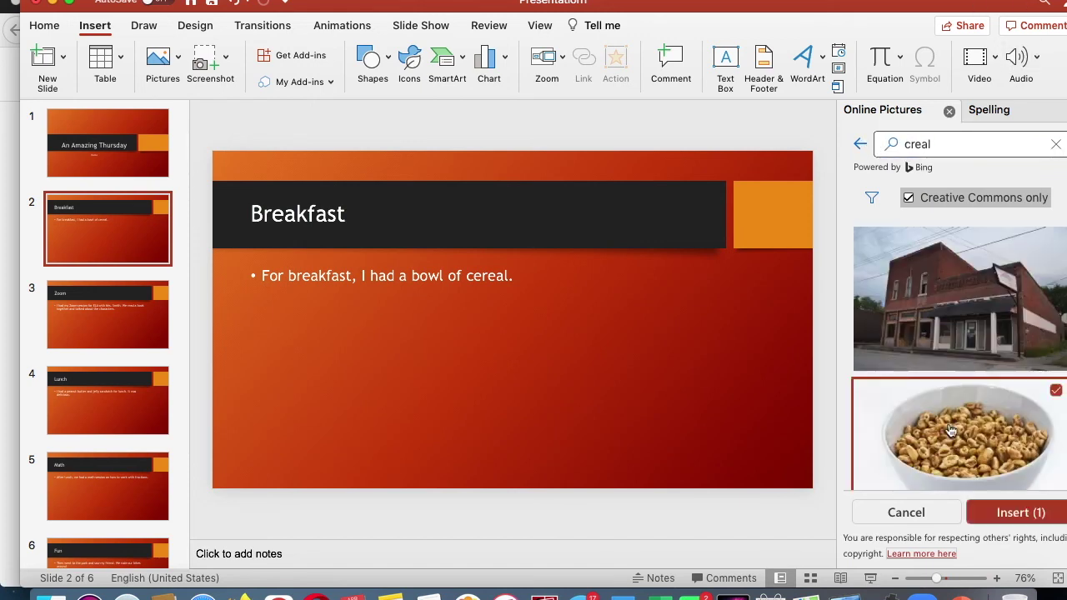
left_click(1004, 514)
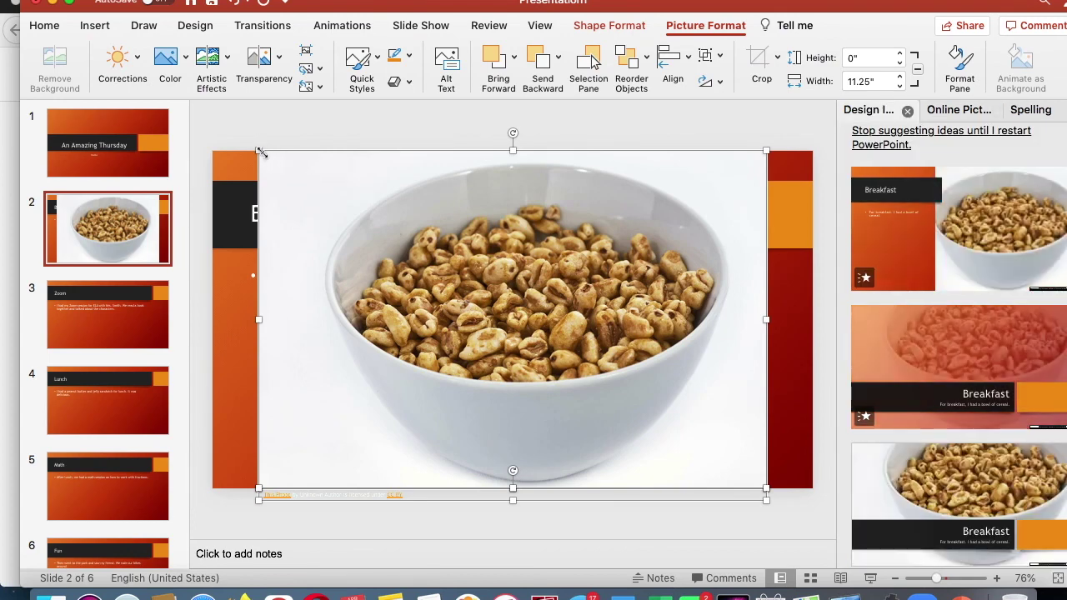
left_click_drag(259, 151, 635, 403)
left_click(698, 333)
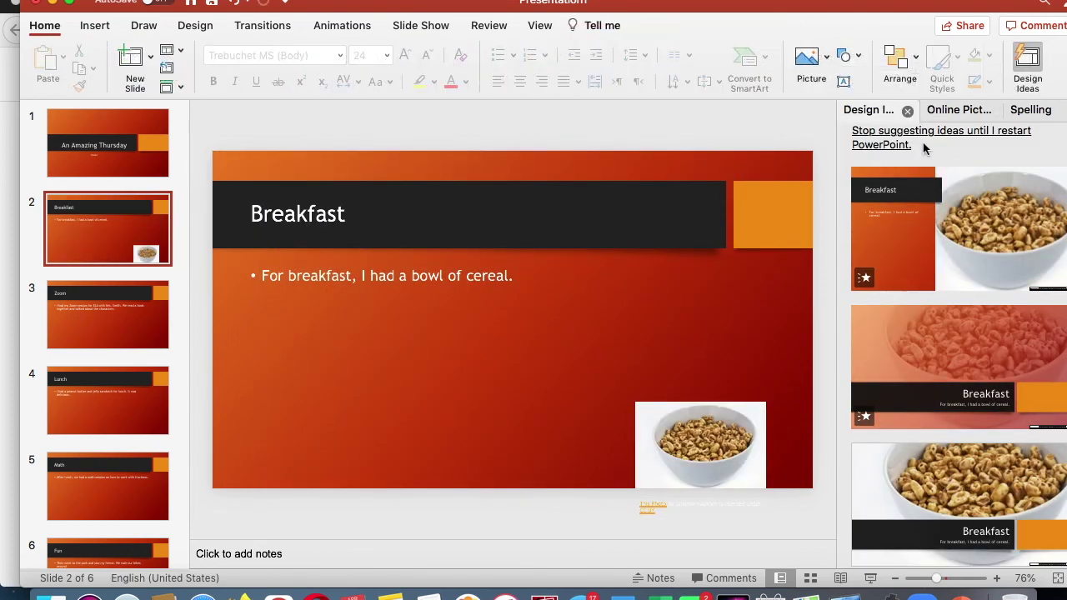
Search online pictures for 'video chat' and insert the face-grid image on the Zoom slide.
left_click(111, 316)
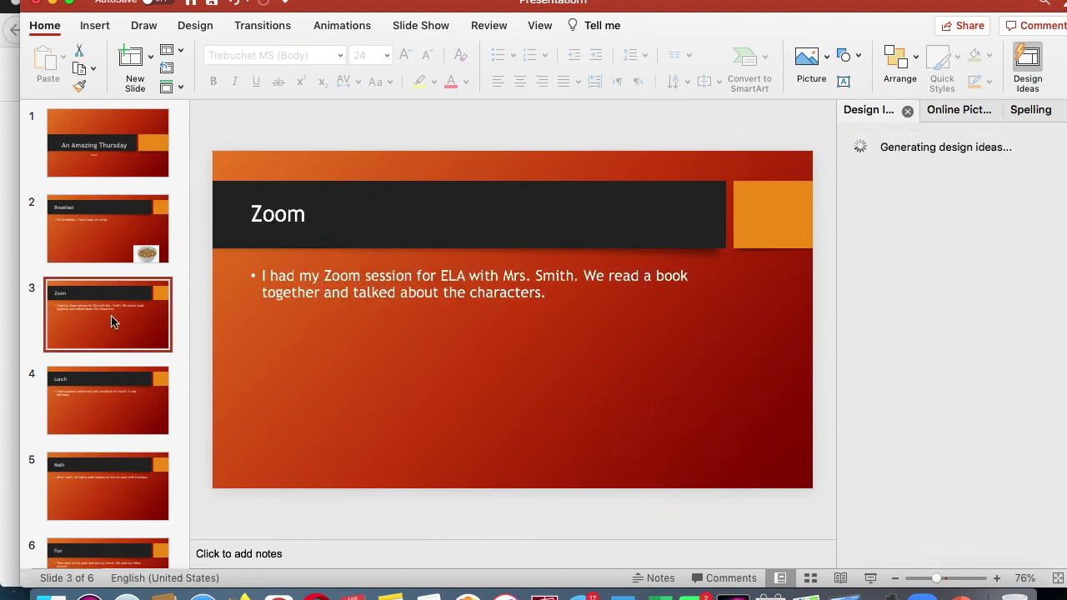
left_click(938, 111)
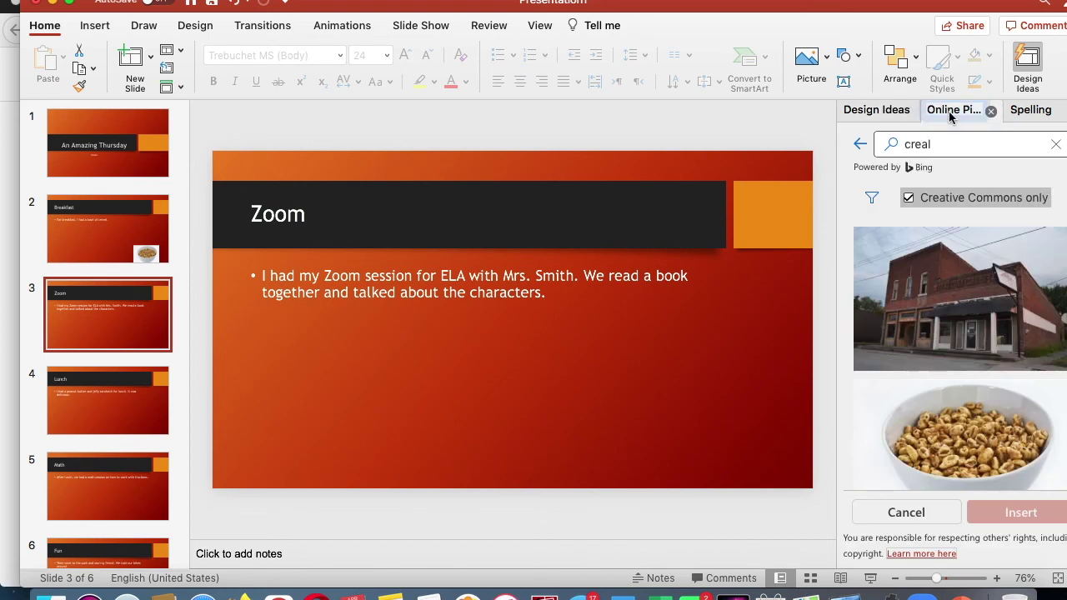
left_click(908, 111)
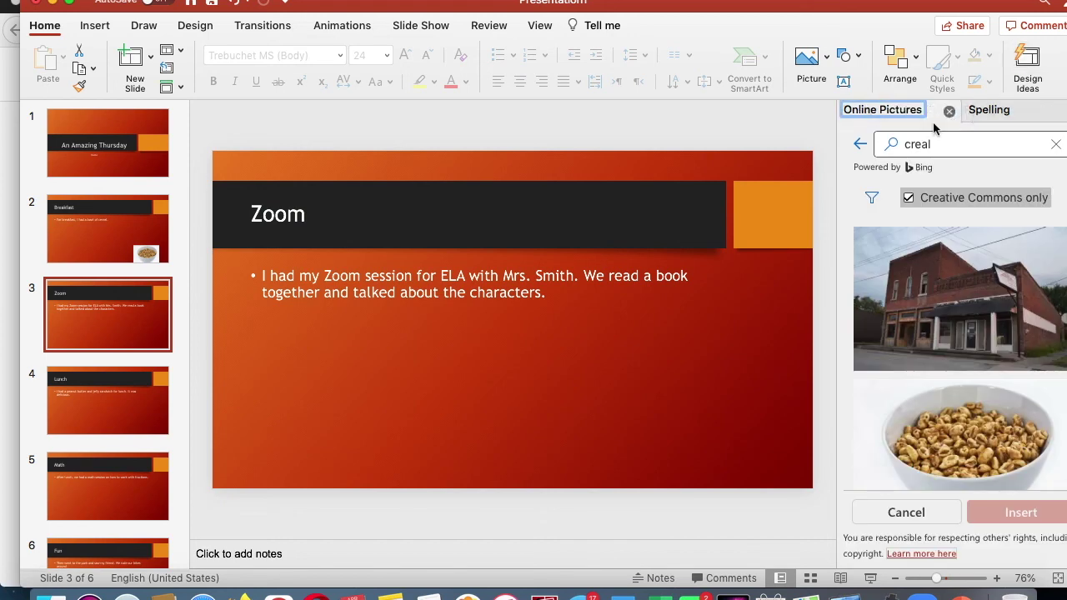
left_click(929, 144)
type("vid")
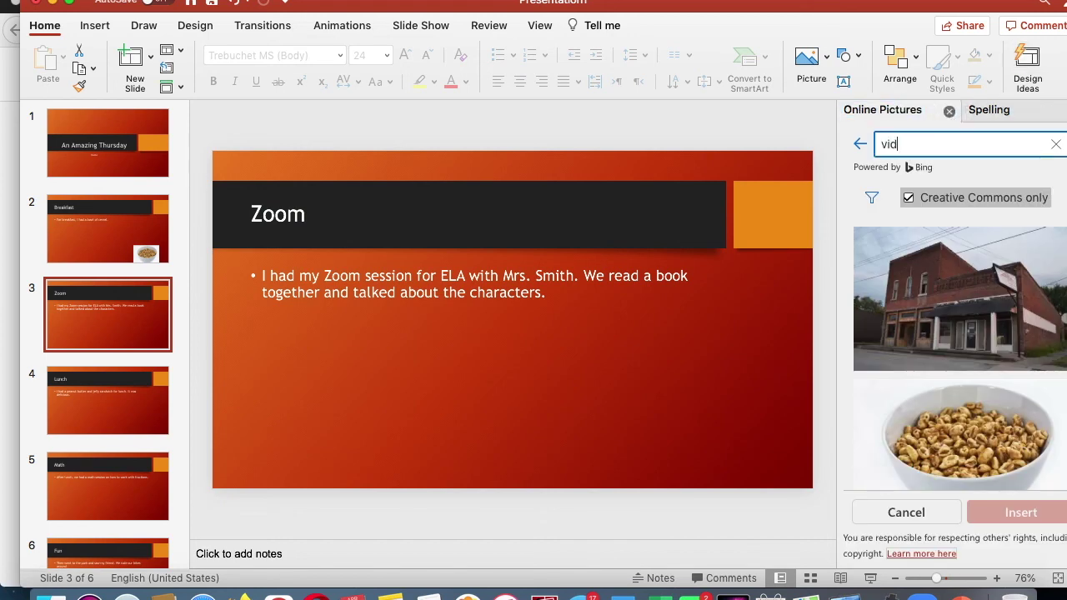
type("eo chat")
key("Return")
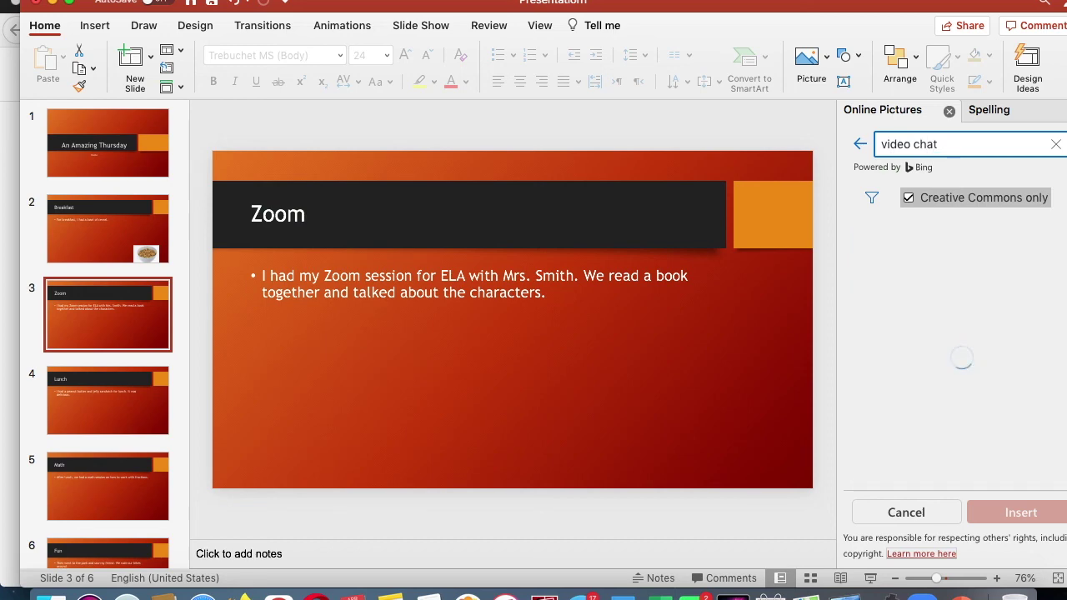
scroll(982, 350, "down", 5)
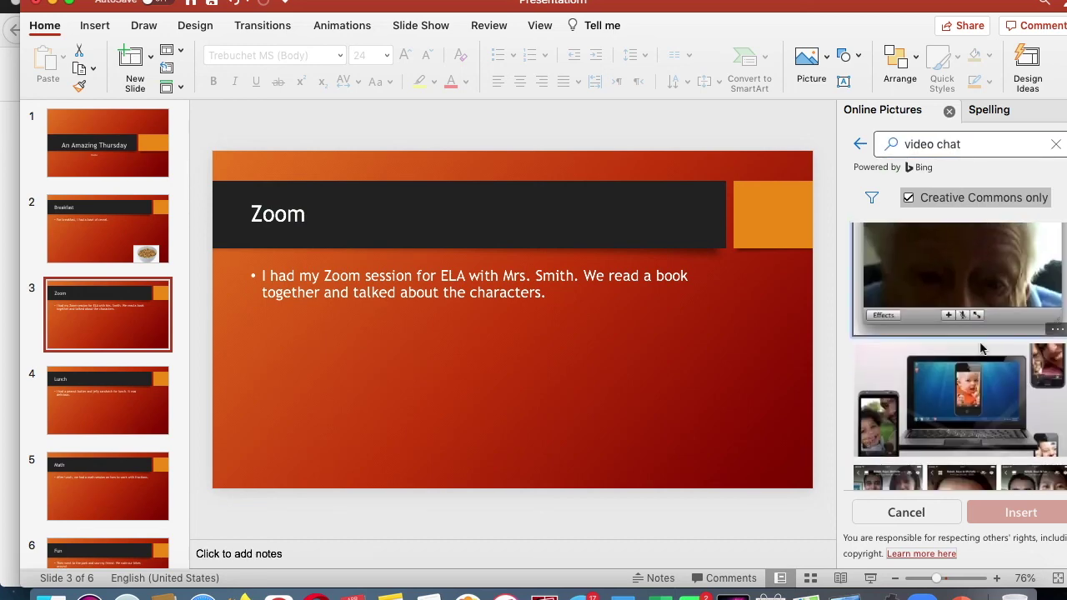
scroll(983, 371, "down", 2)
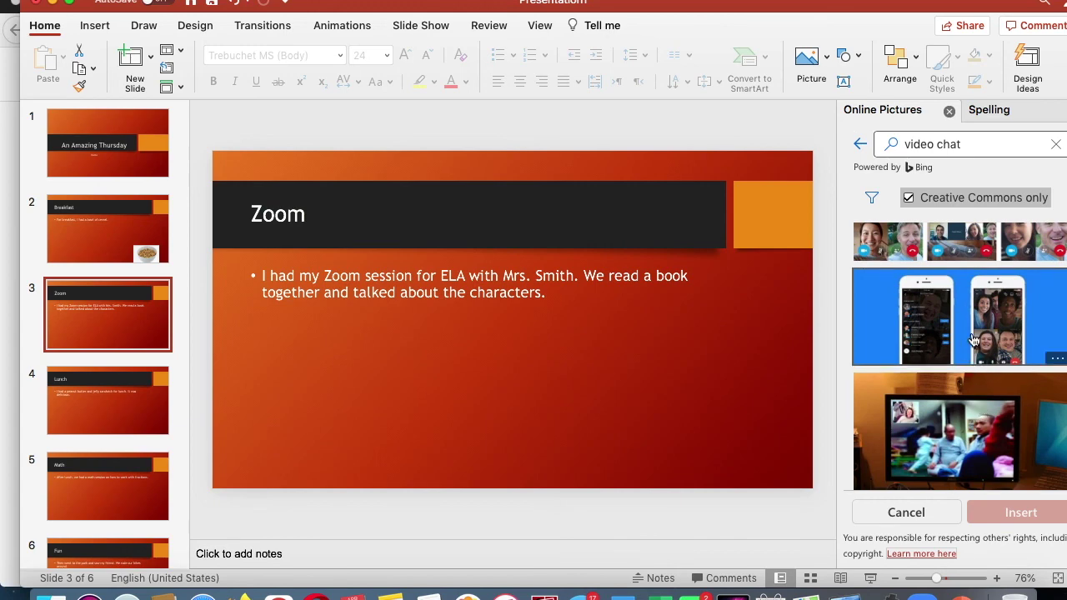
scroll(973, 340, "up", 1)
left_click(986, 270)
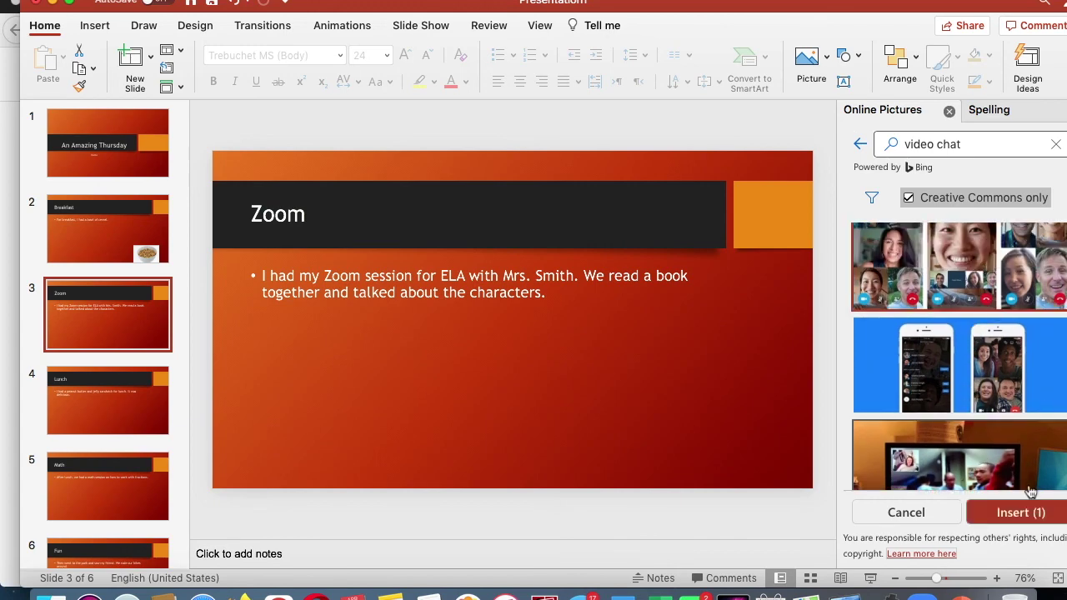
left_click(1027, 514)
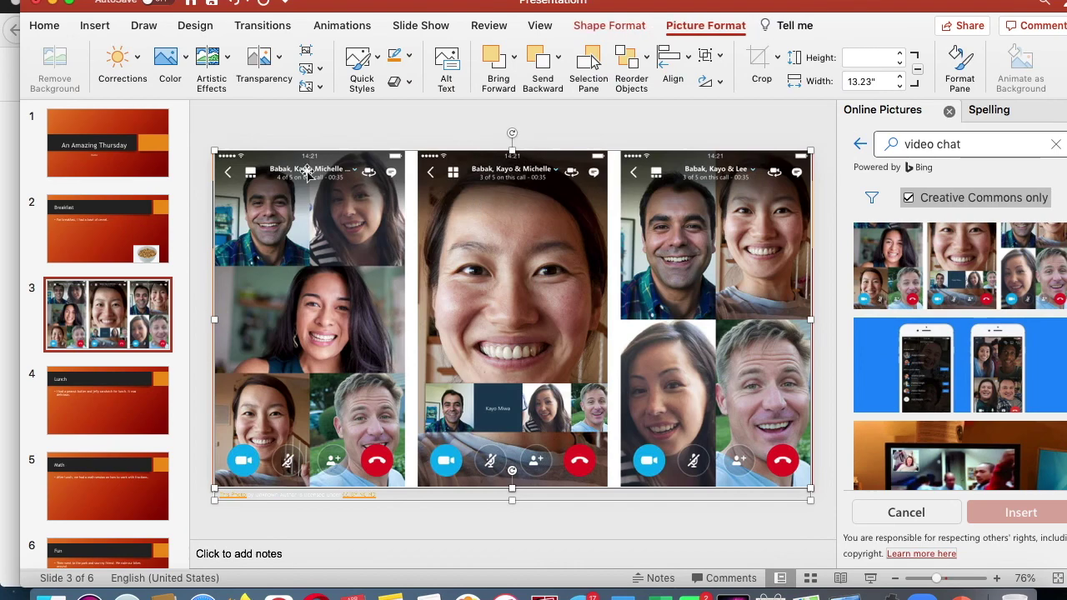
Shrink the video-chat picture and place it below the Zoom slide's text.
left_click_drag(215, 153, 673, 411)
left_click_drag(727, 436, 639, 385)
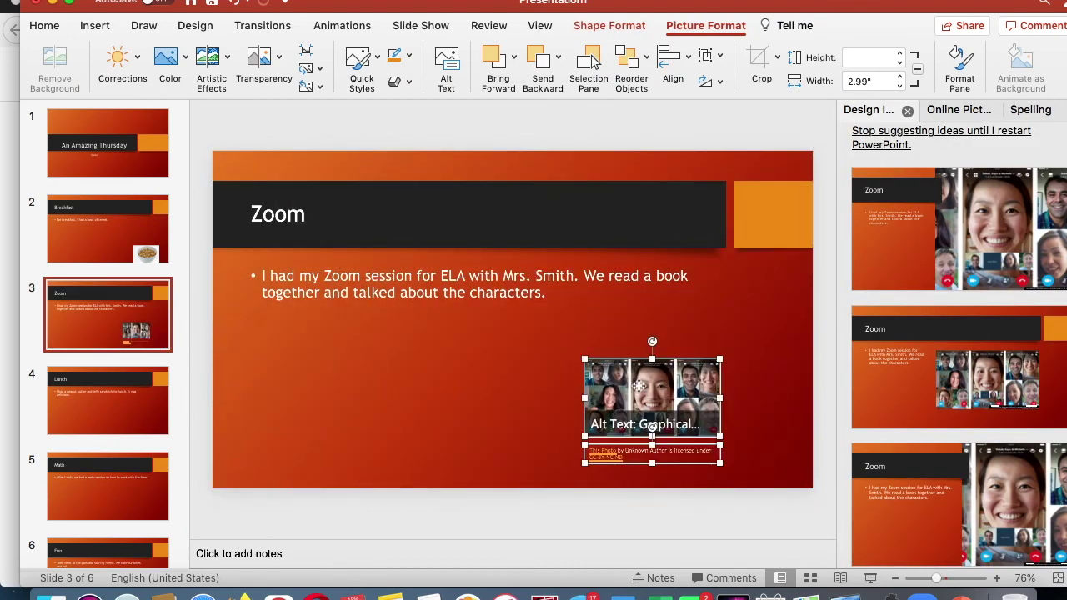
left_click(138, 419)
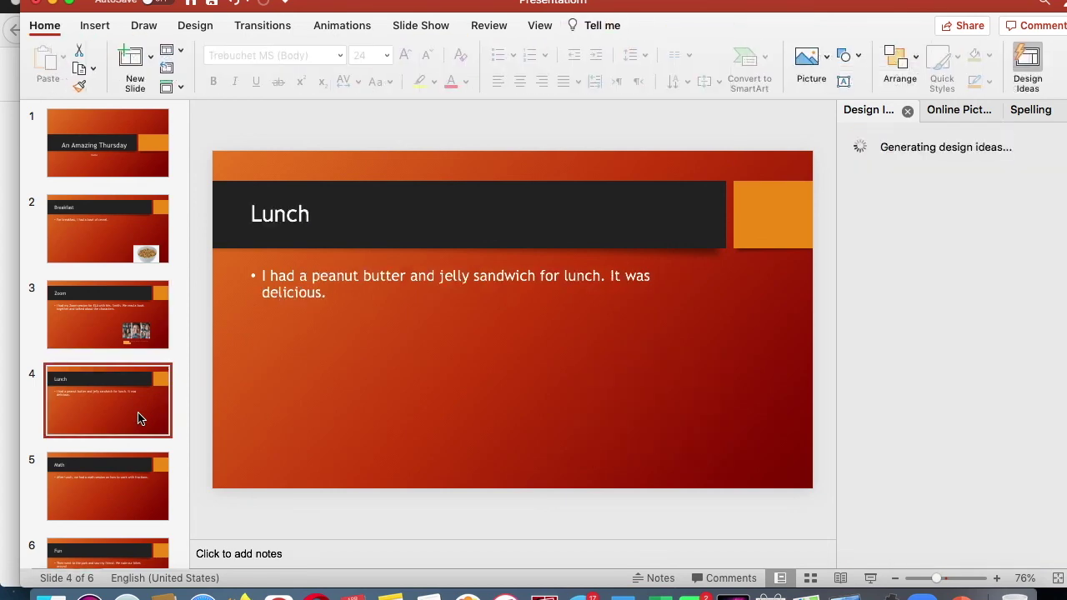
Search PowerPoint's online pictures for 'peanut butter jelly'.
left_click(951, 109)
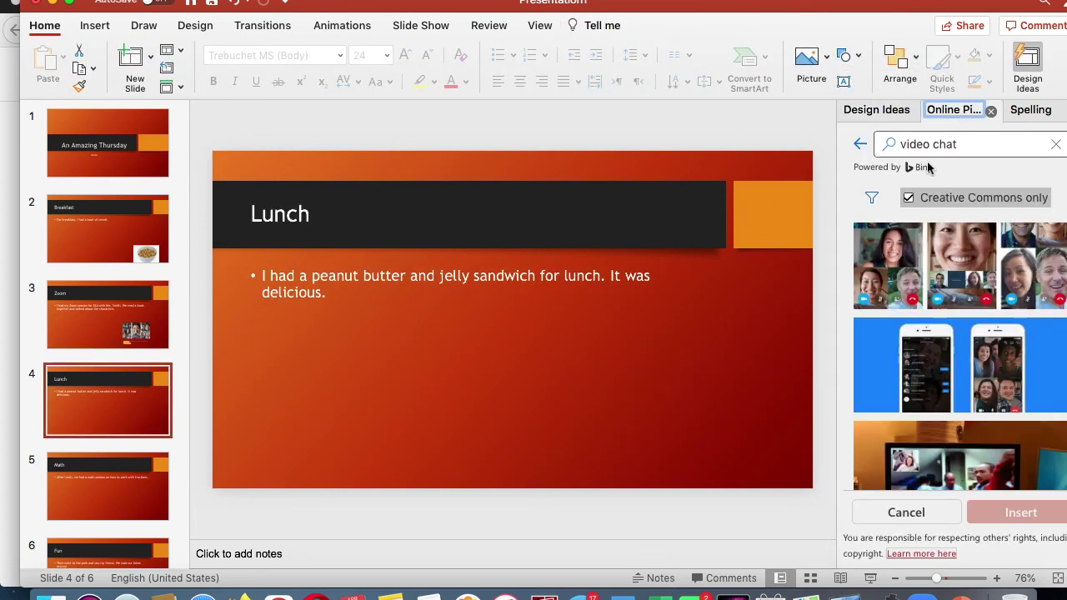
left_click(102, 26)
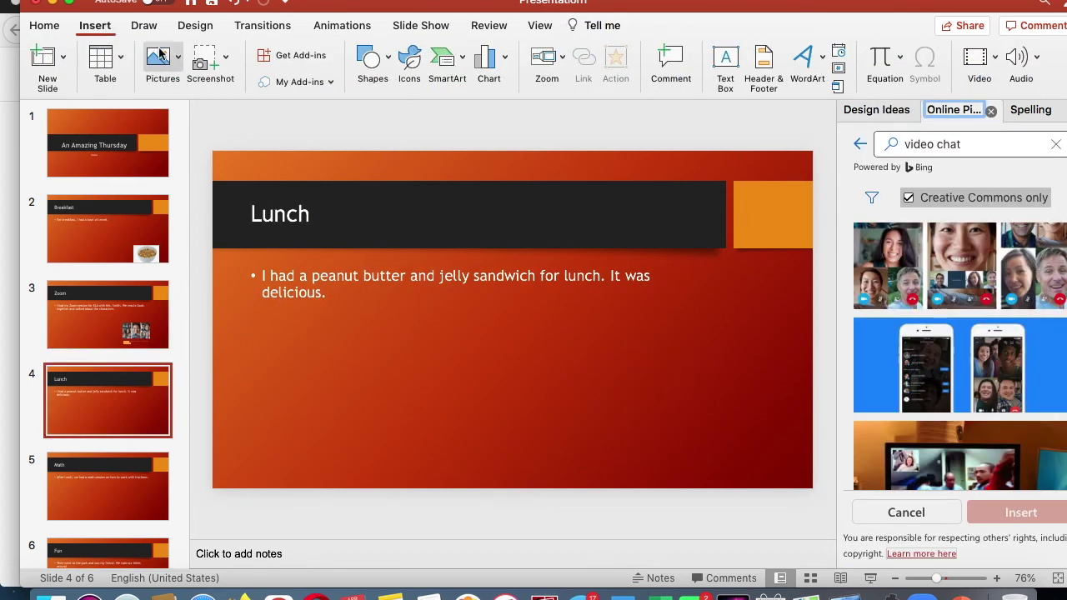
left_click(177, 59)
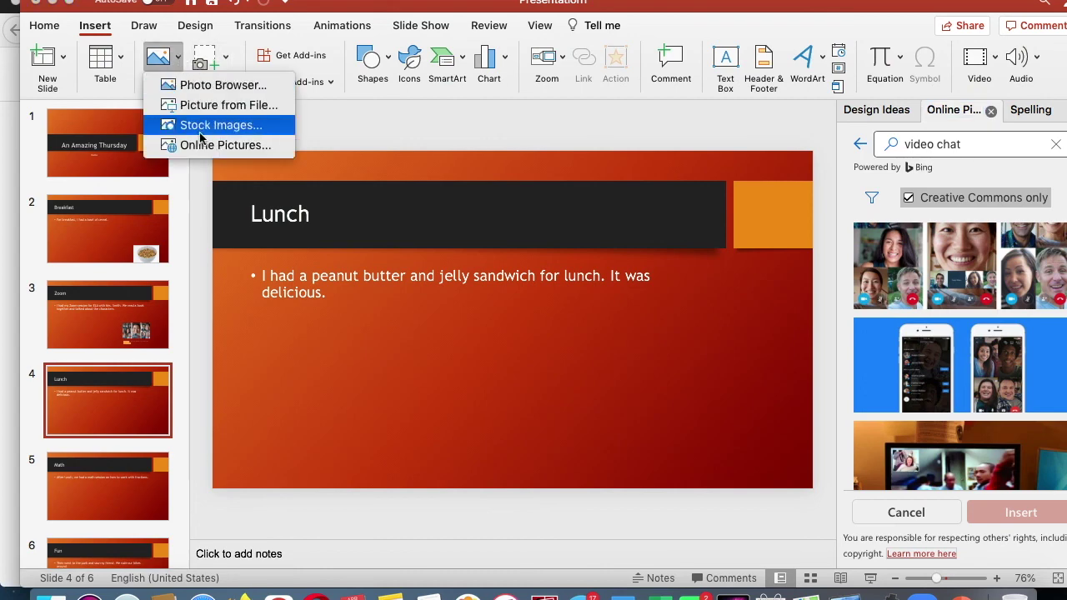
left_click(938, 144)
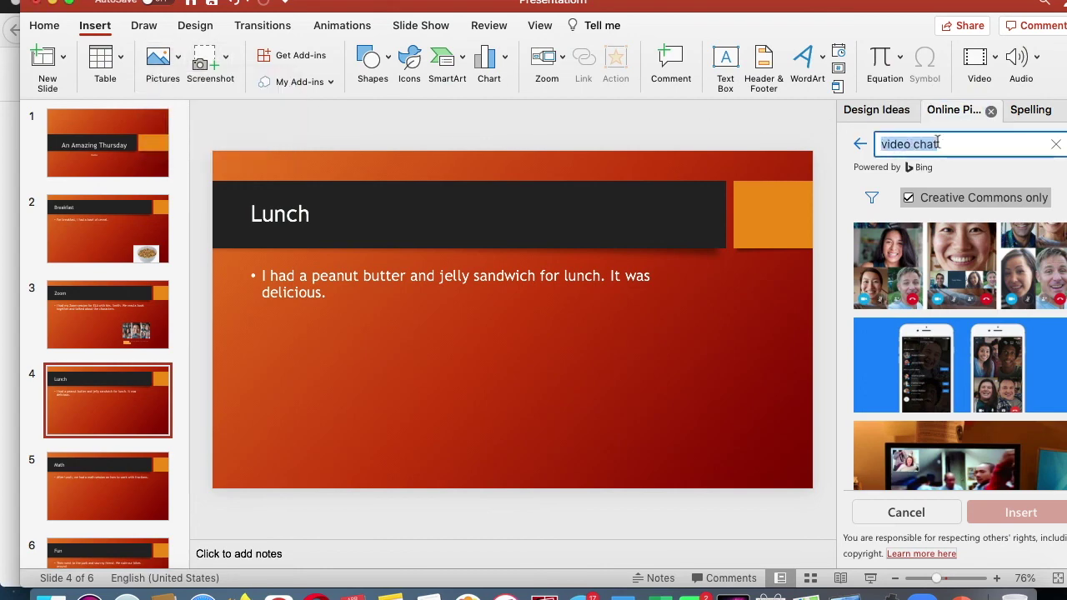
type("peanut butter jelly")
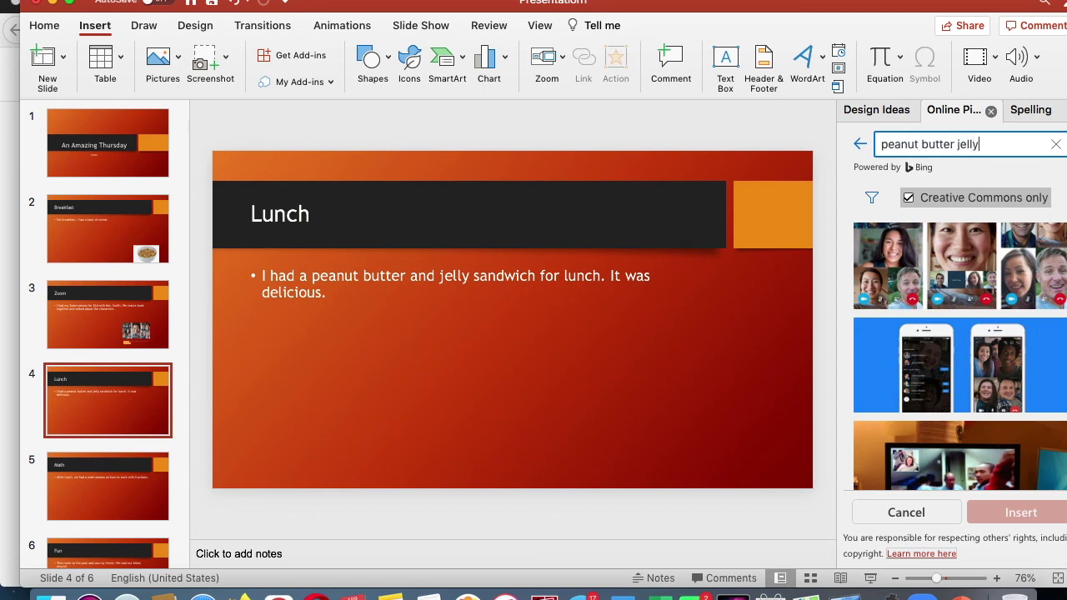
key("Return")
Insert the peanut butter and jelly picture on the Lunch slide and shrink it below the text.
left_click(1049, 384)
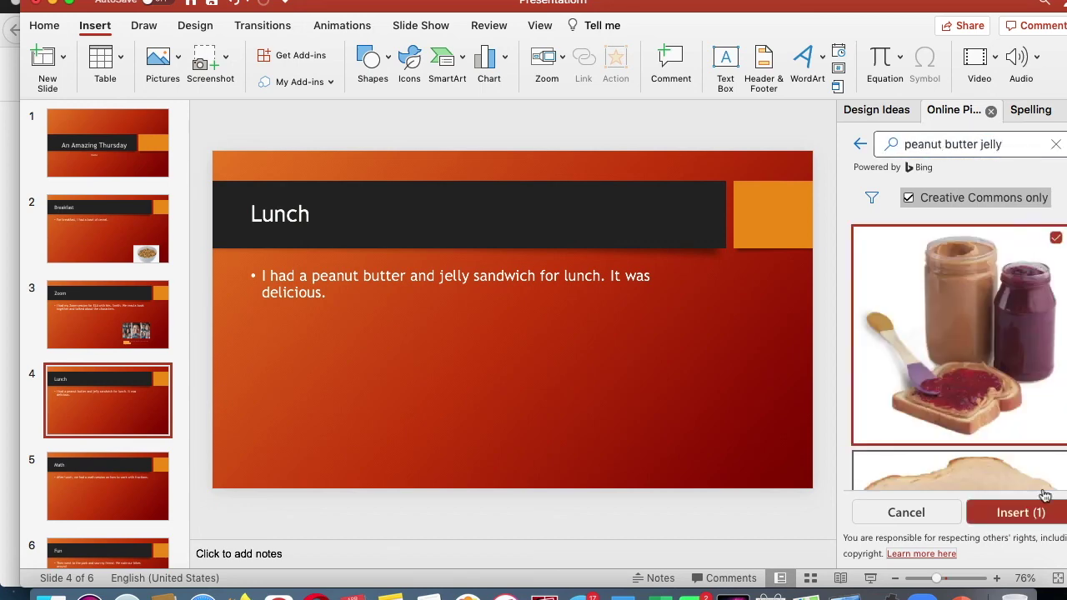
left_click(1034, 510)
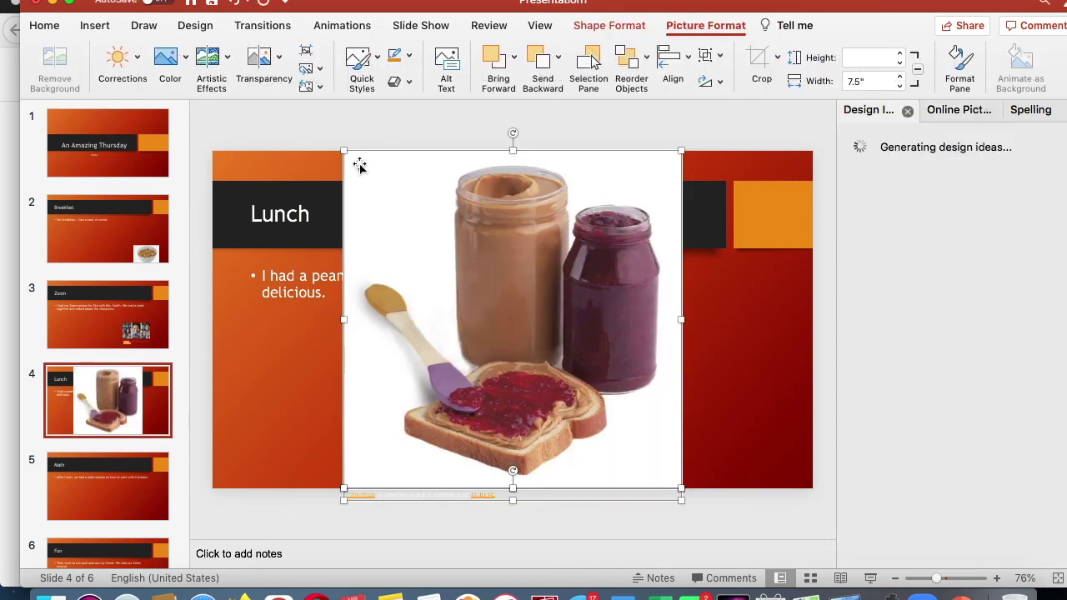
left_click_drag(345, 152, 482, 374)
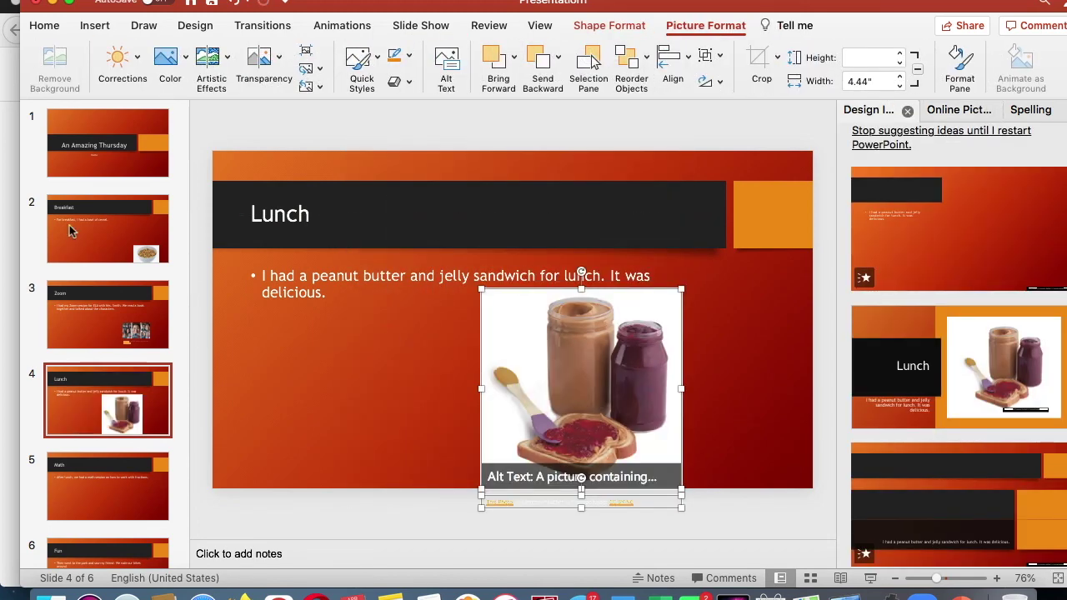
left_click(91, 125)
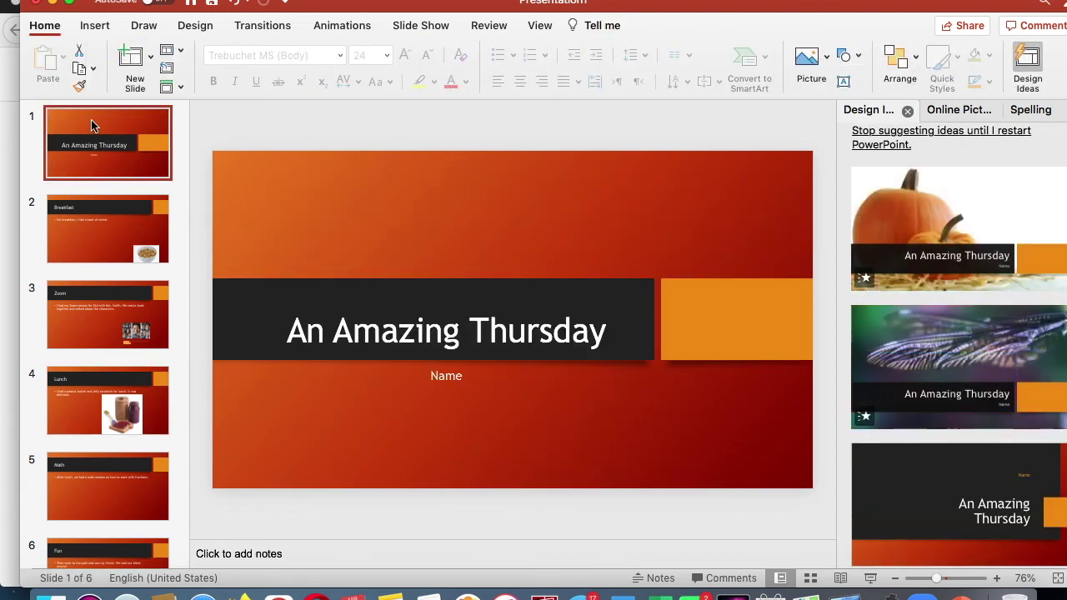
Apply a Push transition to all six slides in PowerPoint.
left_click(280, 30)
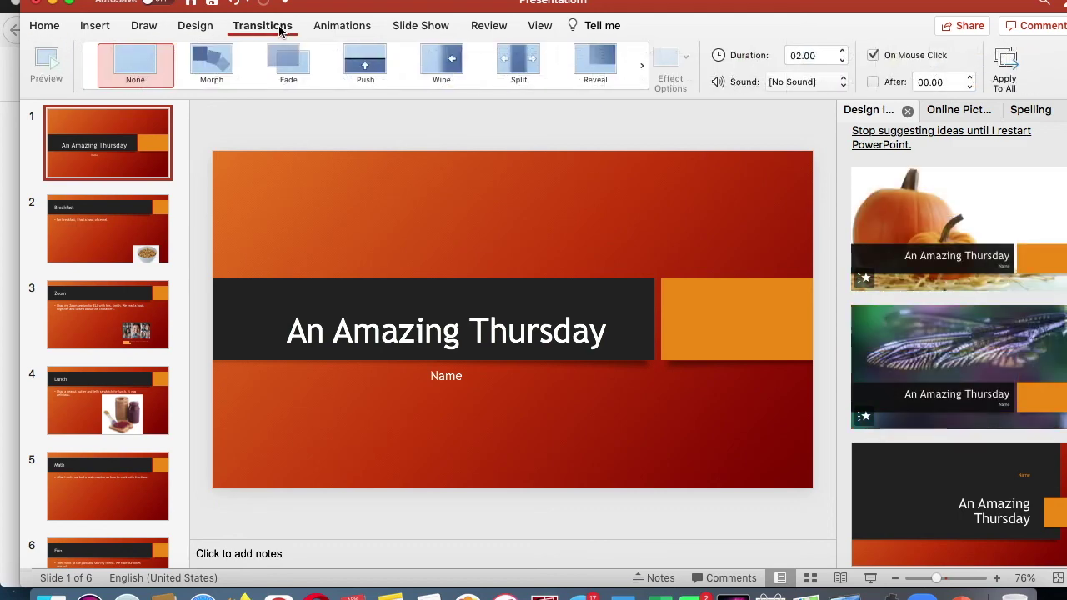
left_click(372, 66)
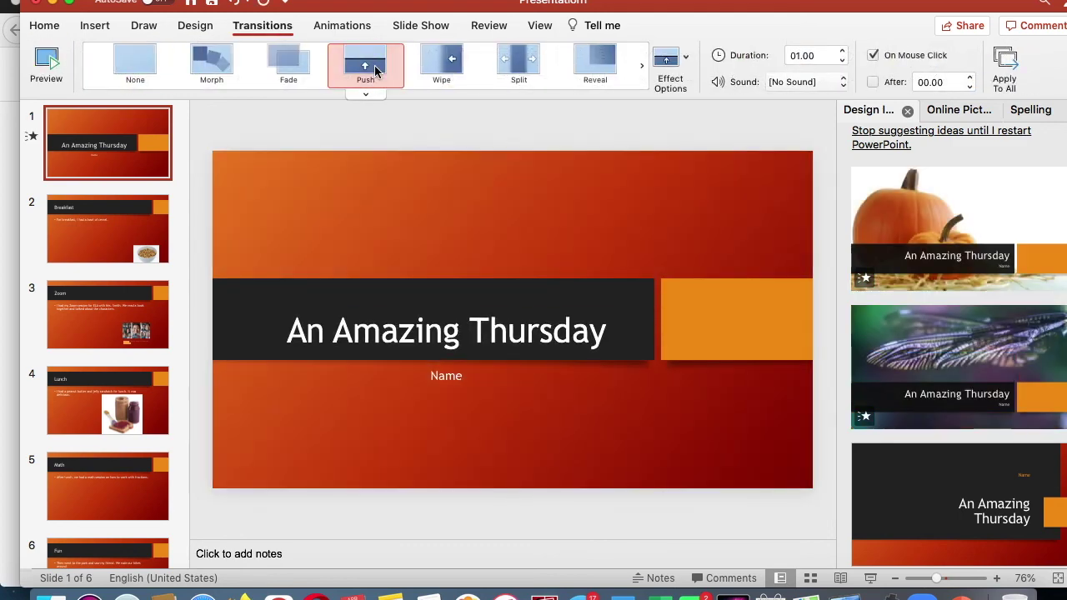
left_click(1006, 62)
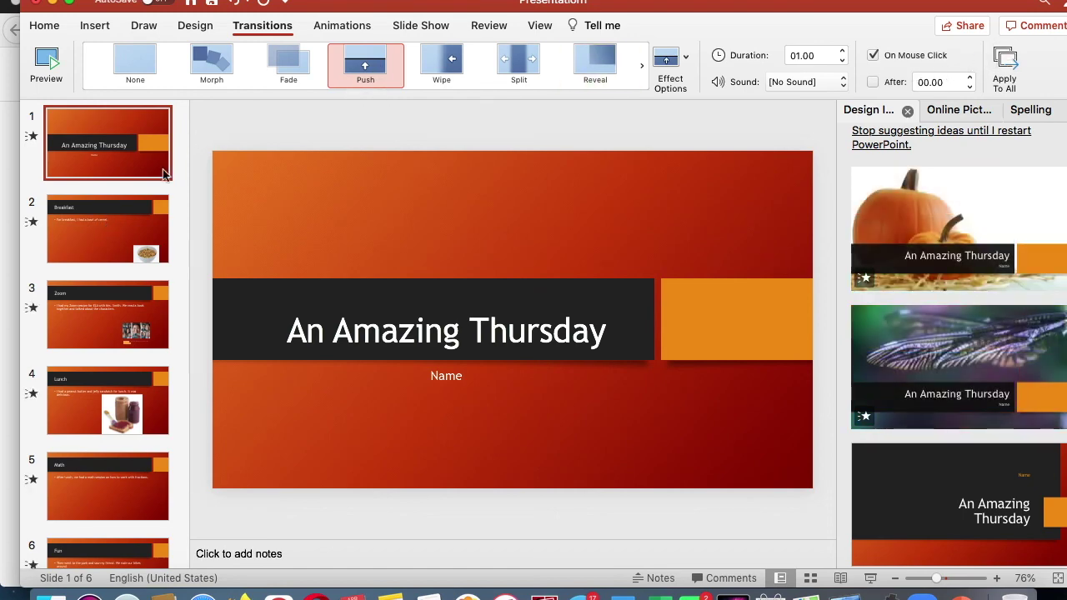
Preview the Push transition, then show the Animations options on the Breakfast slide.
left_click(58, 81)
left_click(343, 27)
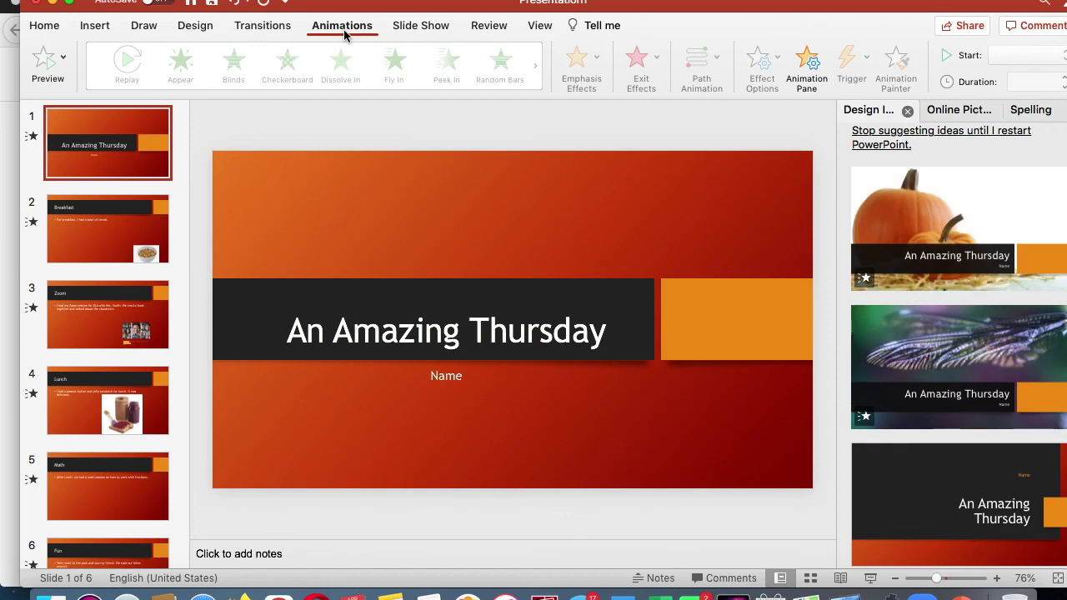
left_click(138, 213)
Animate the Breakfast slide: title Fly In, cereal picture Random Bars, sentence Dissolve In.
left_click(328, 217)
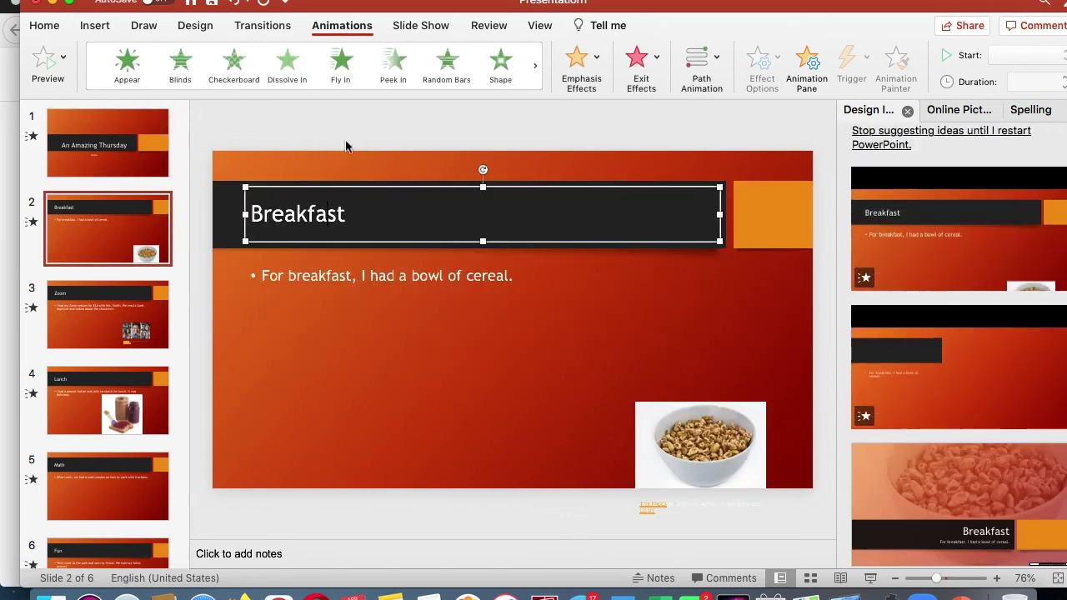
left_click(341, 67)
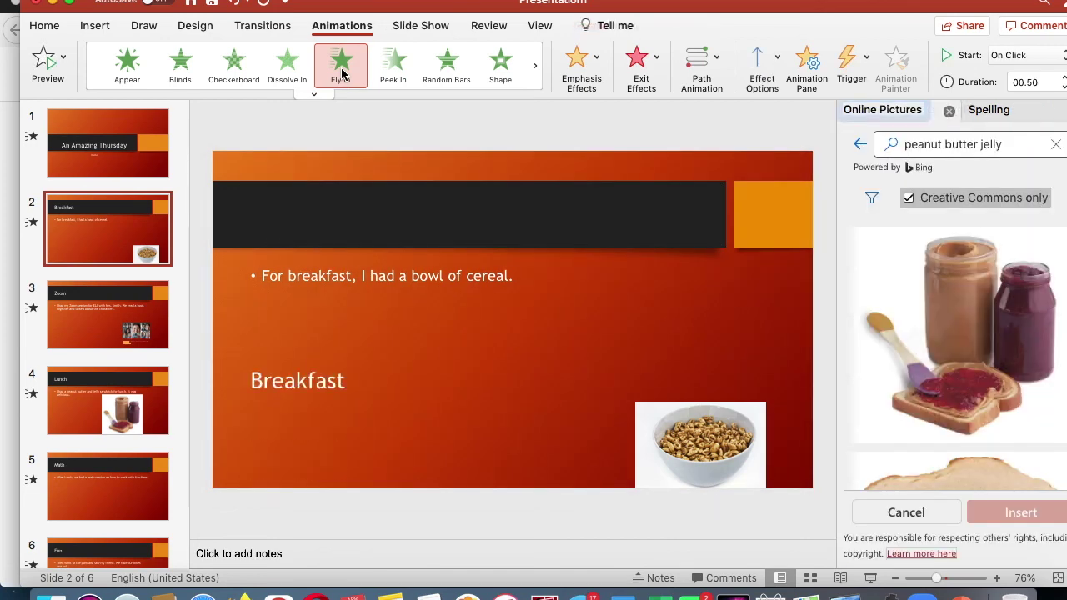
left_click(669, 410)
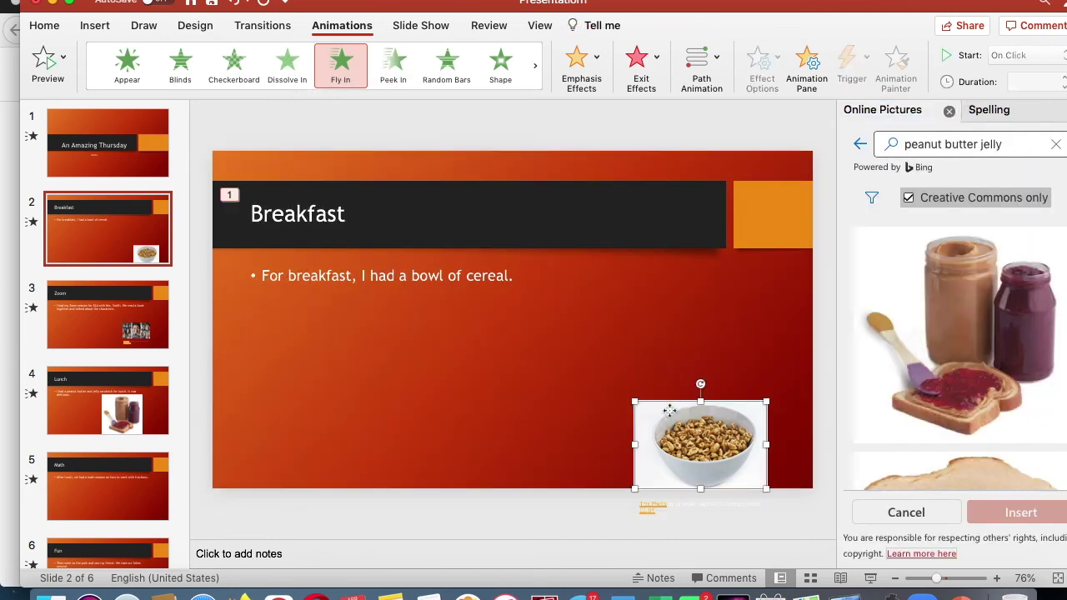
left_click(450, 63)
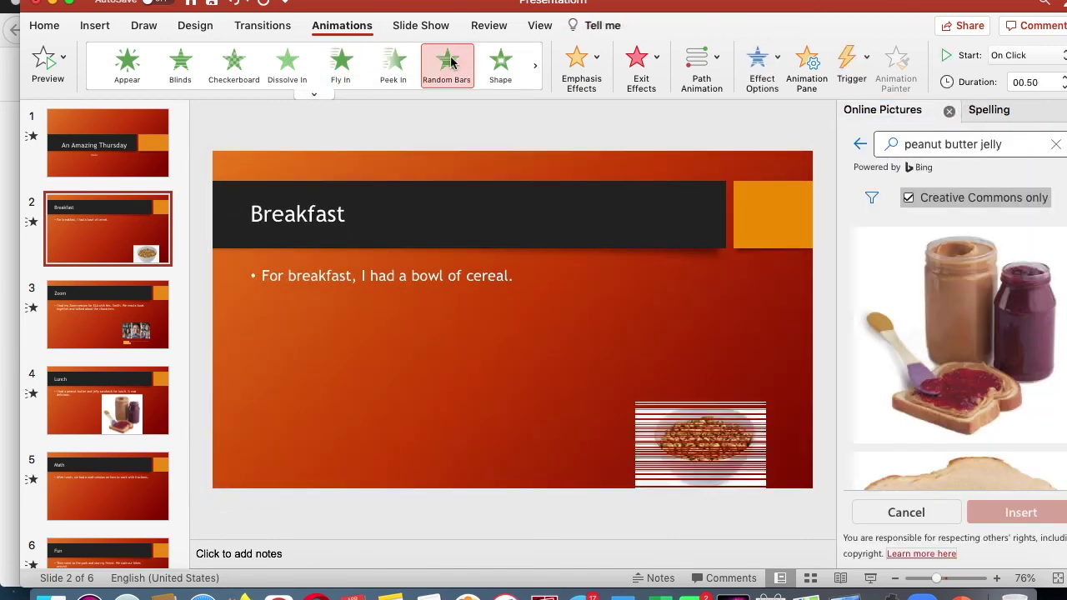
left_click(387, 275)
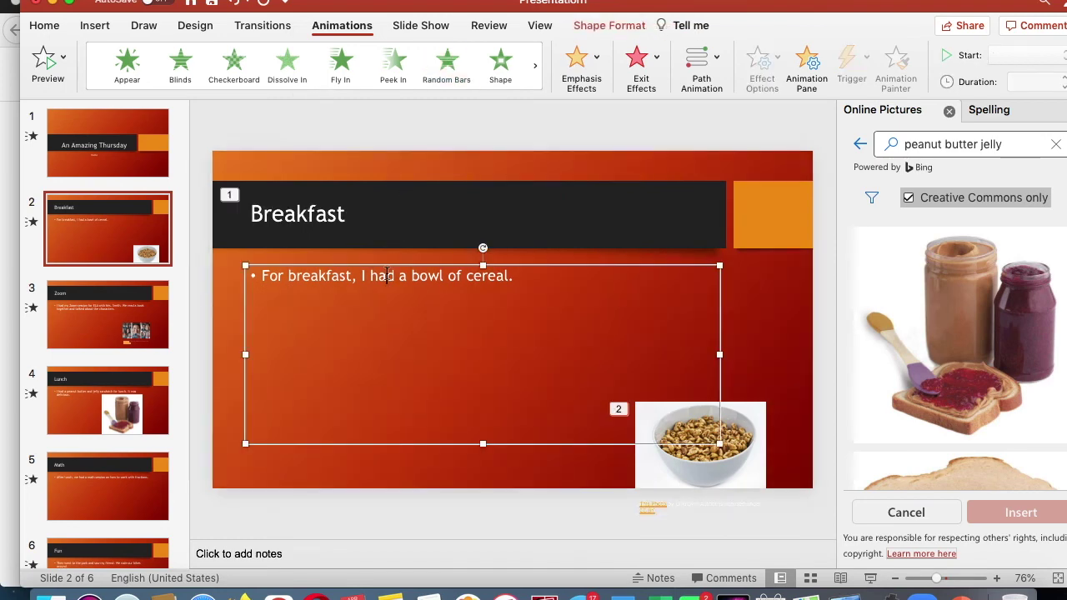
left_click(292, 60)
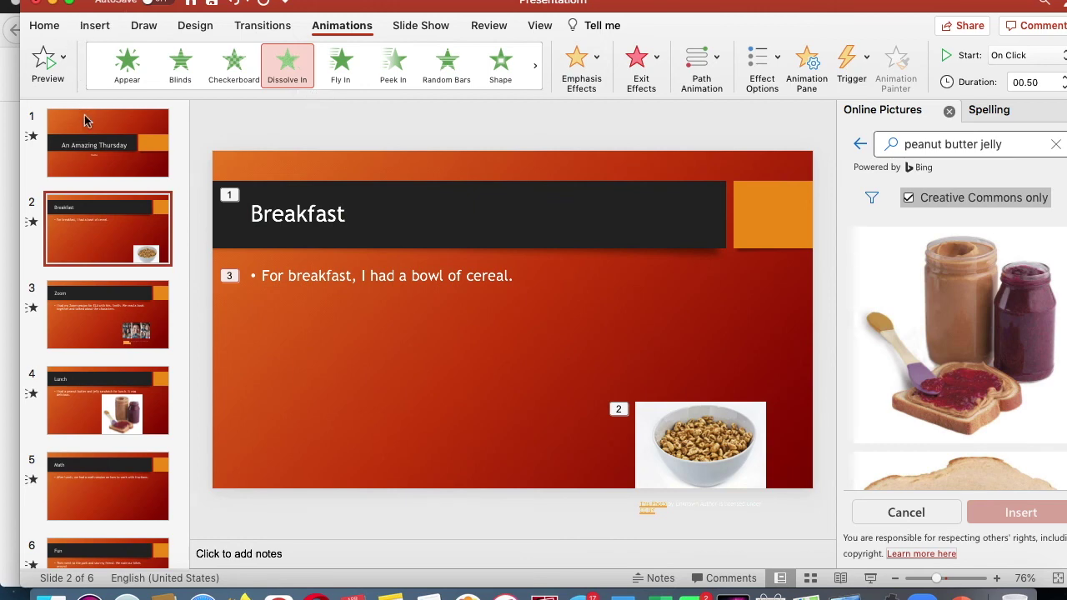
left_click(84, 116)
Record a short voice clip and insert it on the title slide.
left_click(99, 31)
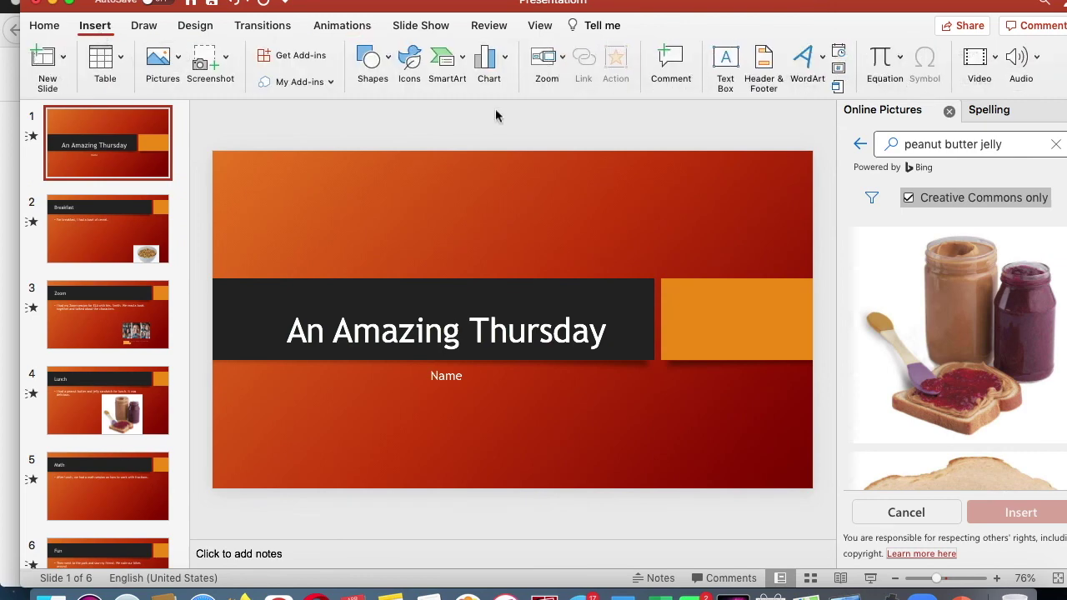
left_click(1034, 58)
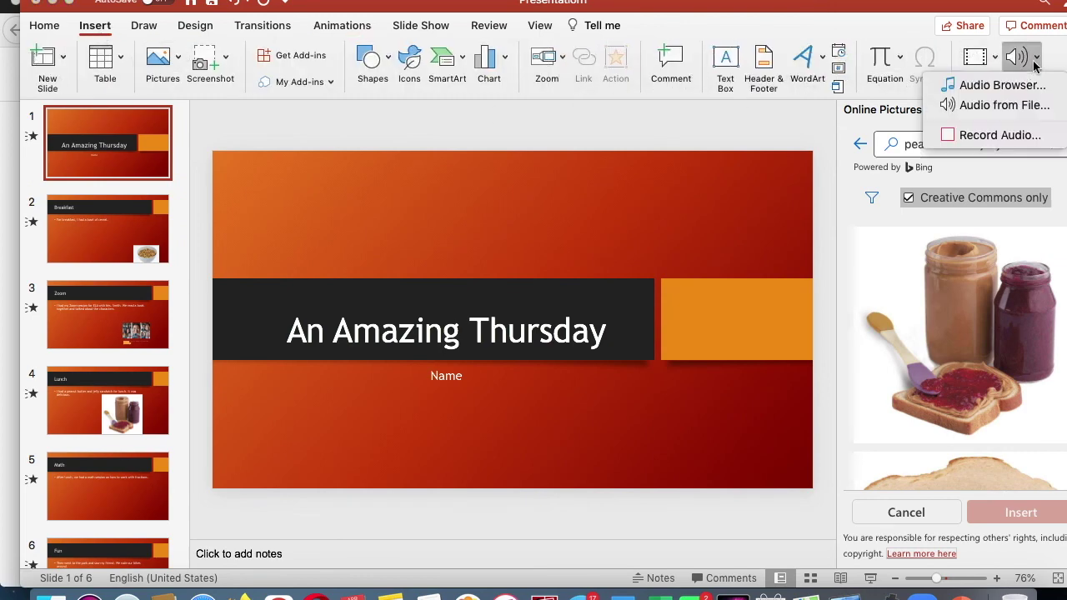
left_click(1006, 130)
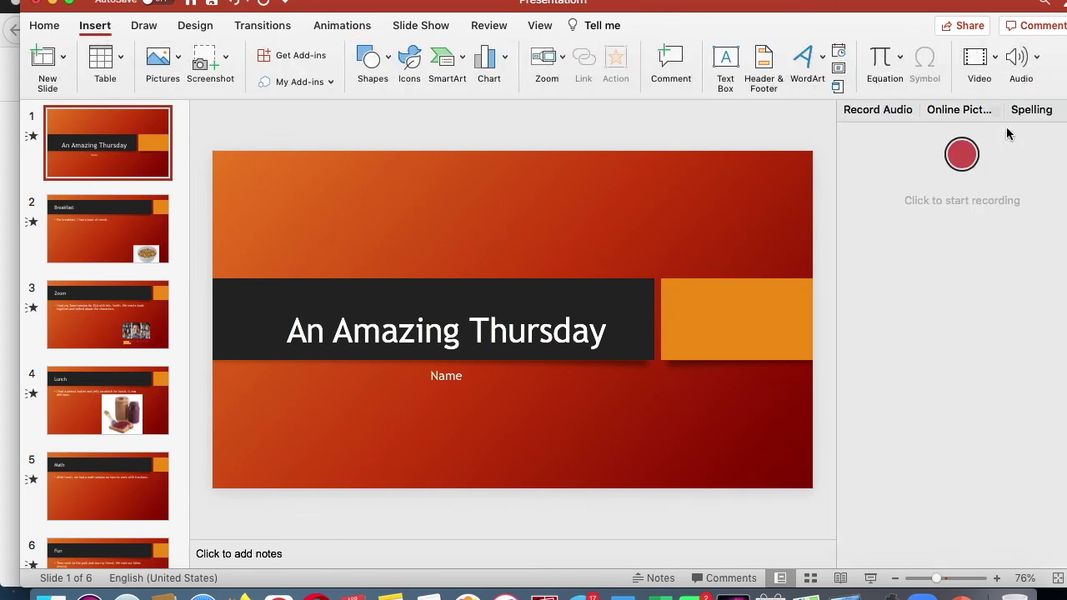
left_click(965, 171)
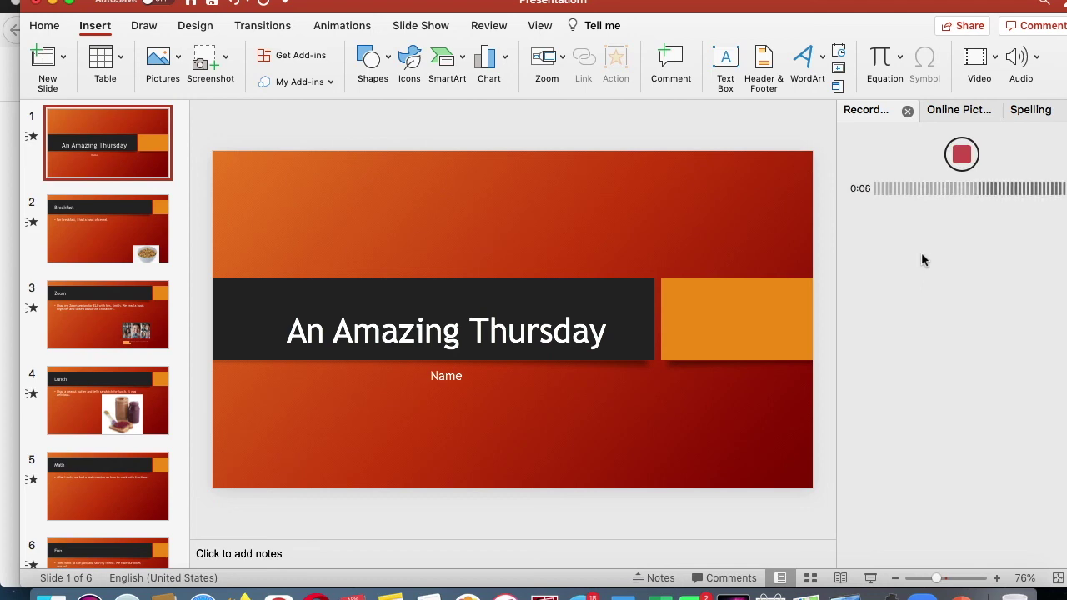
left_click(964, 160)
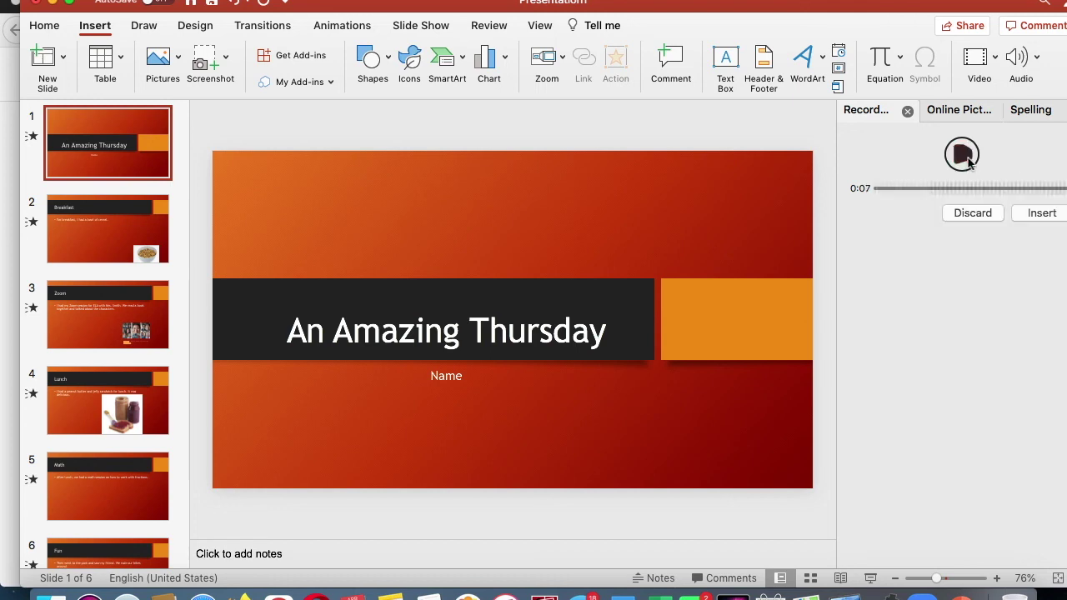
left_click(1037, 216)
Move the speaker icon above the An Amazing Thursday title and play the clip back.
left_click(512, 323)
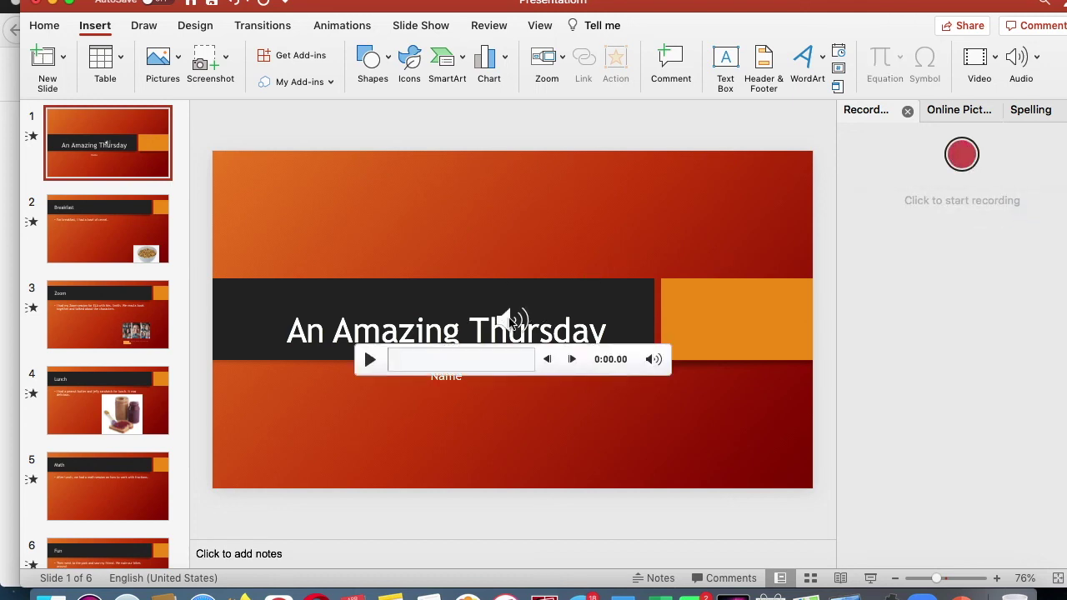
left_click_drag(512, 324, 554, 210)
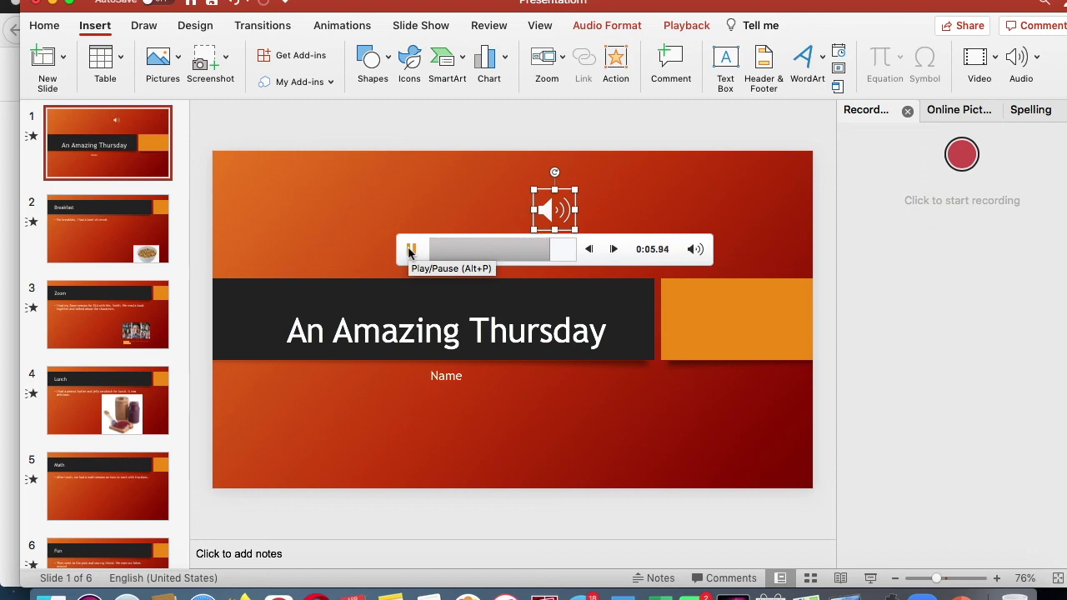
left_click(410, 250)
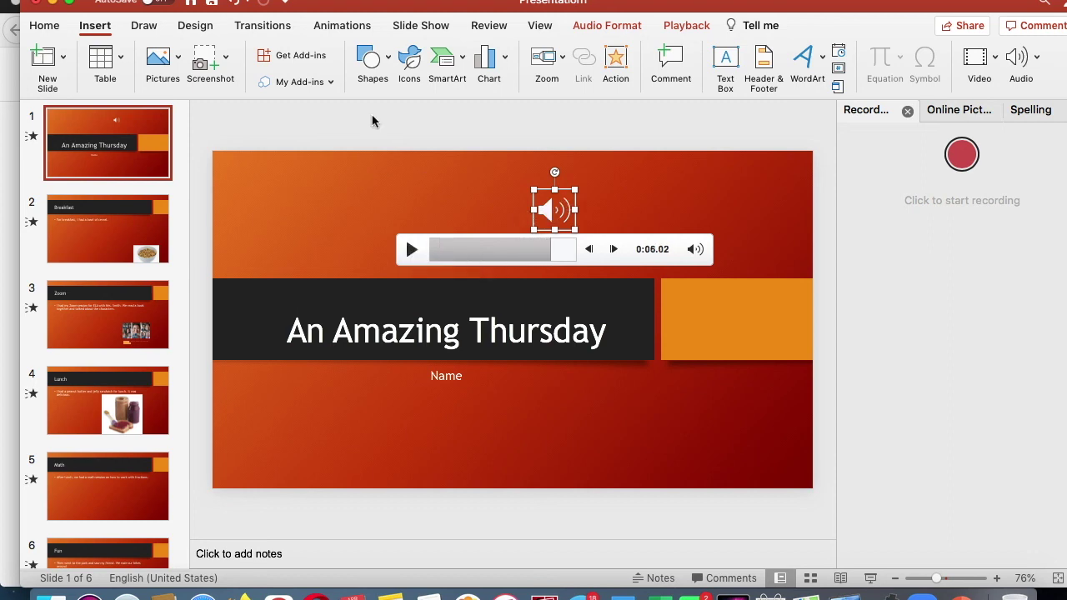
Run the slideshow from the start, play the audio clip, advance a slide, then end the show.
left_click(468, 3)
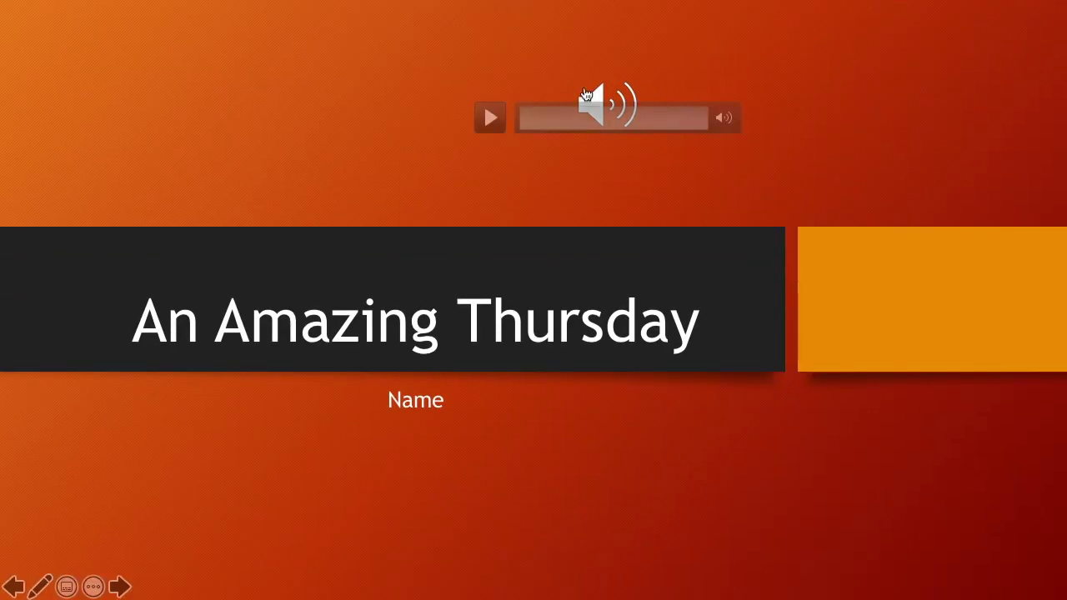
left_click(505, 123)
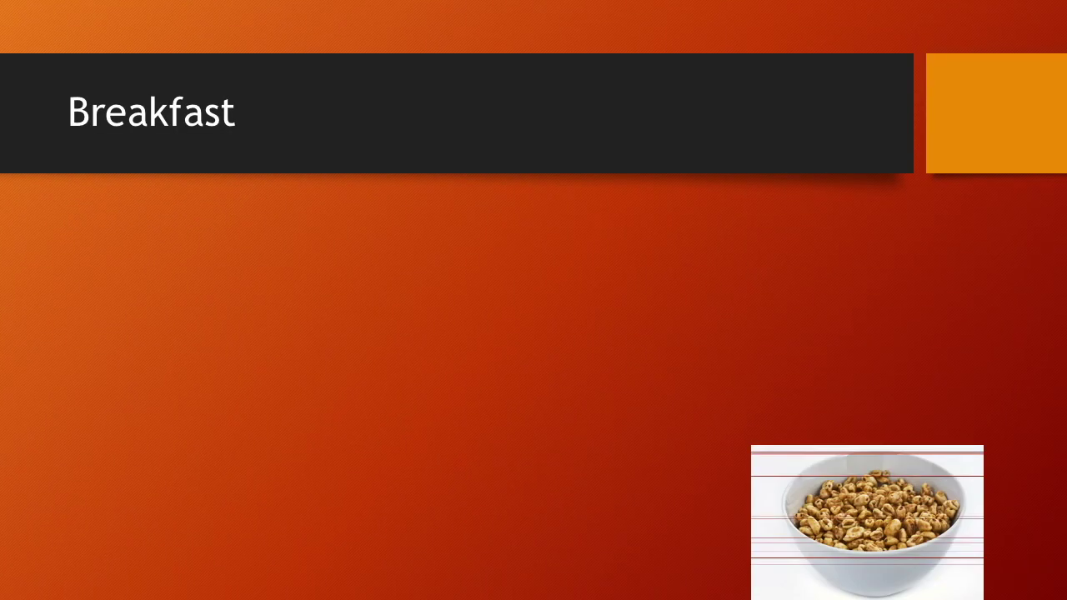
key("Right")
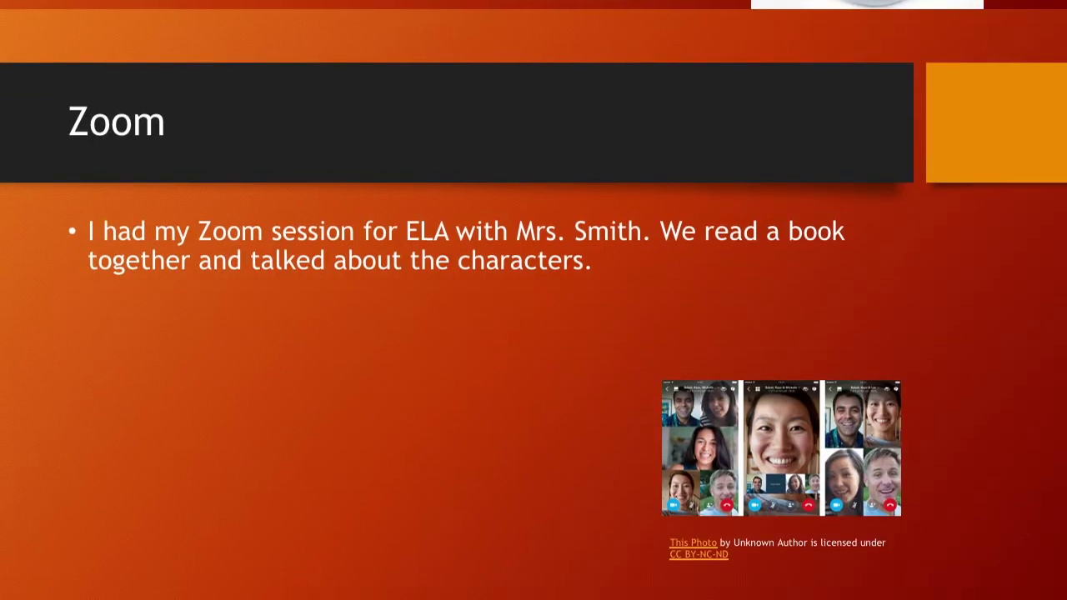
key("Escape")
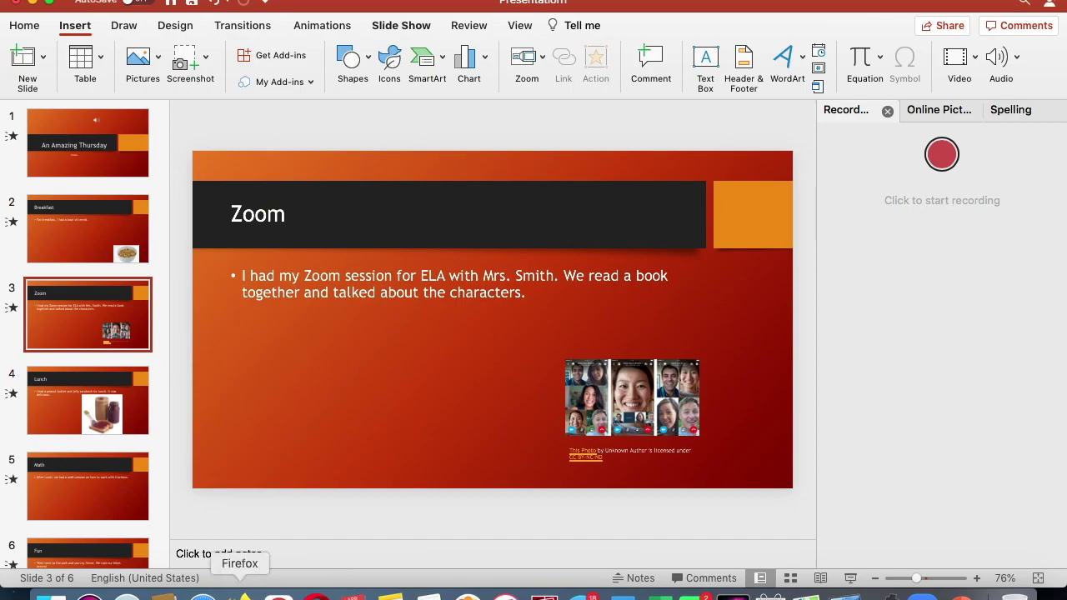
Create a new Google Slides file as your work on the Typing Week assignment in Classroom.
left_click(244, 597)
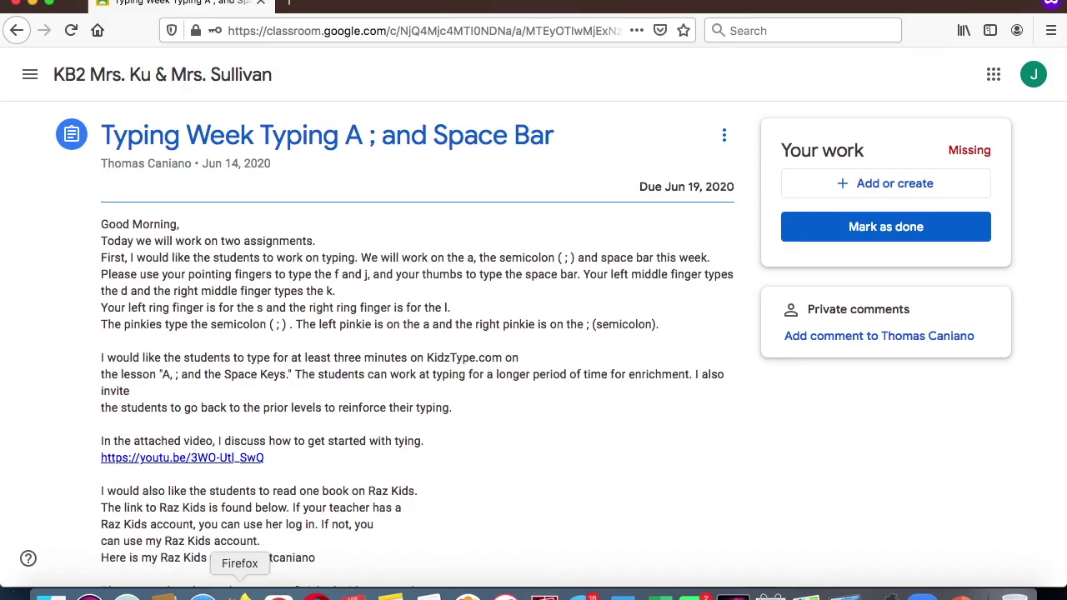
left_click(914, 184)
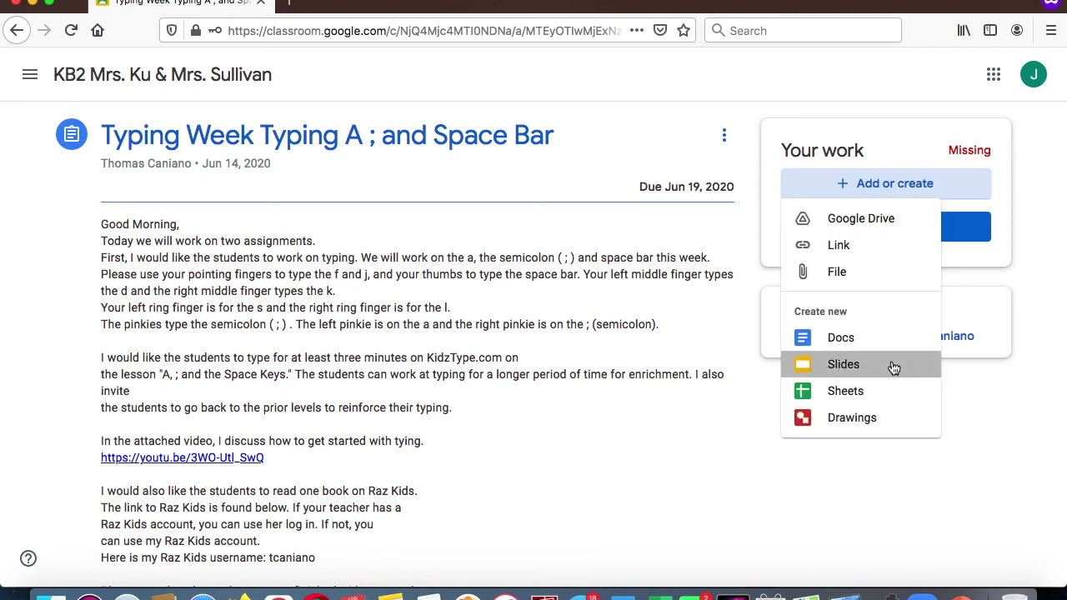
left_click(893, 368)
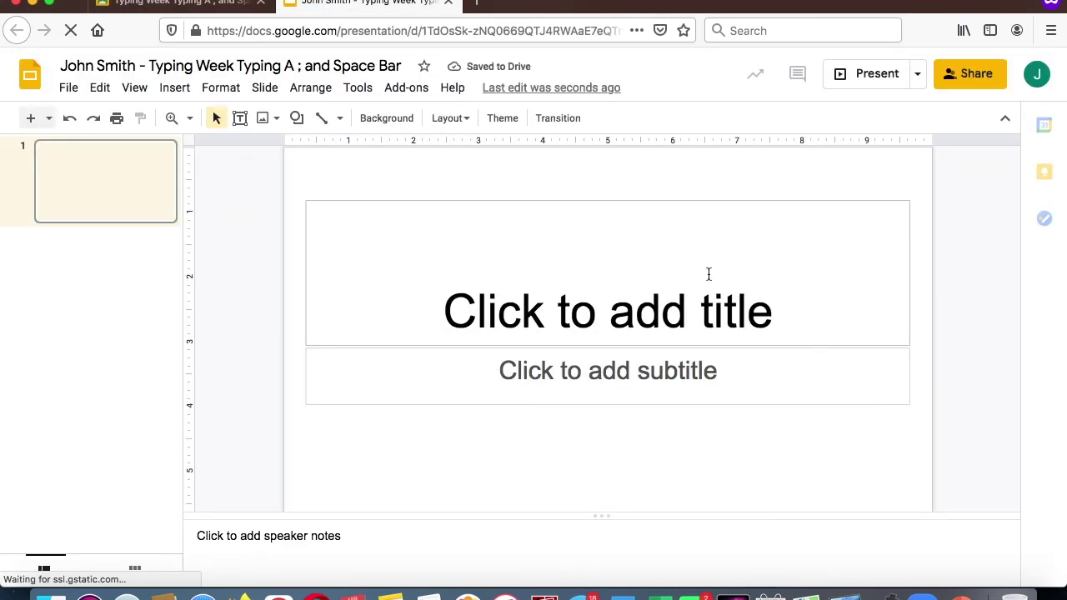
Type 'An Amazing Thursday' into the title placeholder and 'Name' into the subtitle.
left_click(708, 274)
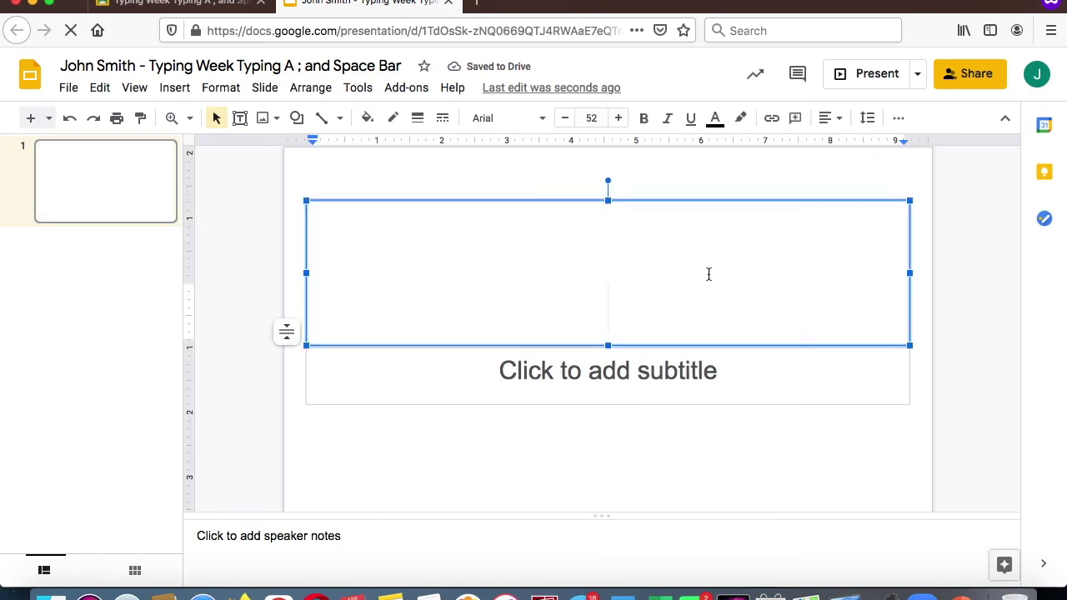
type("An AM")
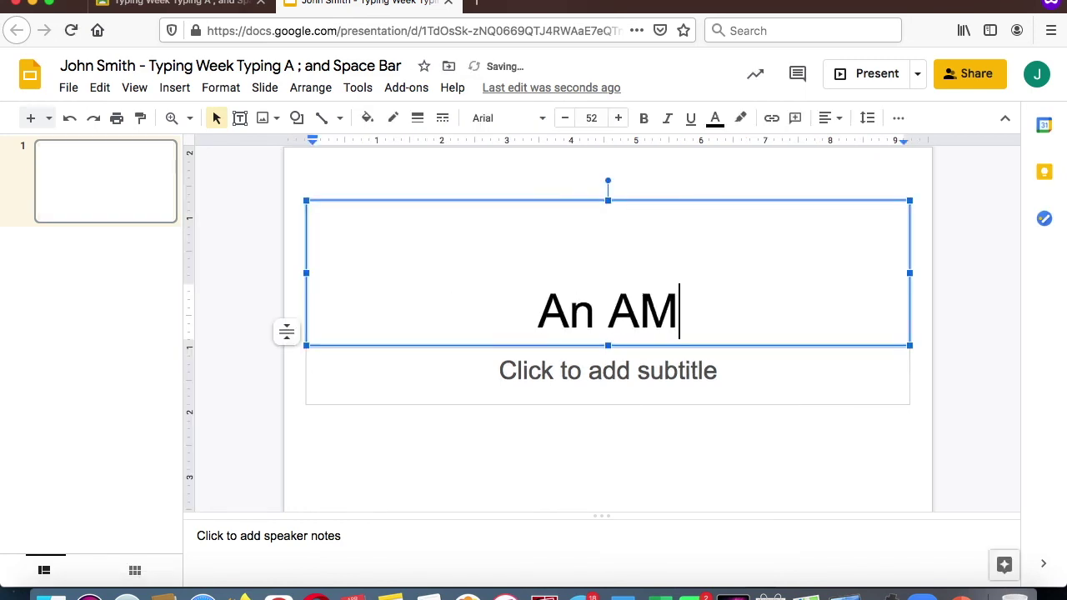
type("azing")
key("BackSpace")
key("BackSpace")
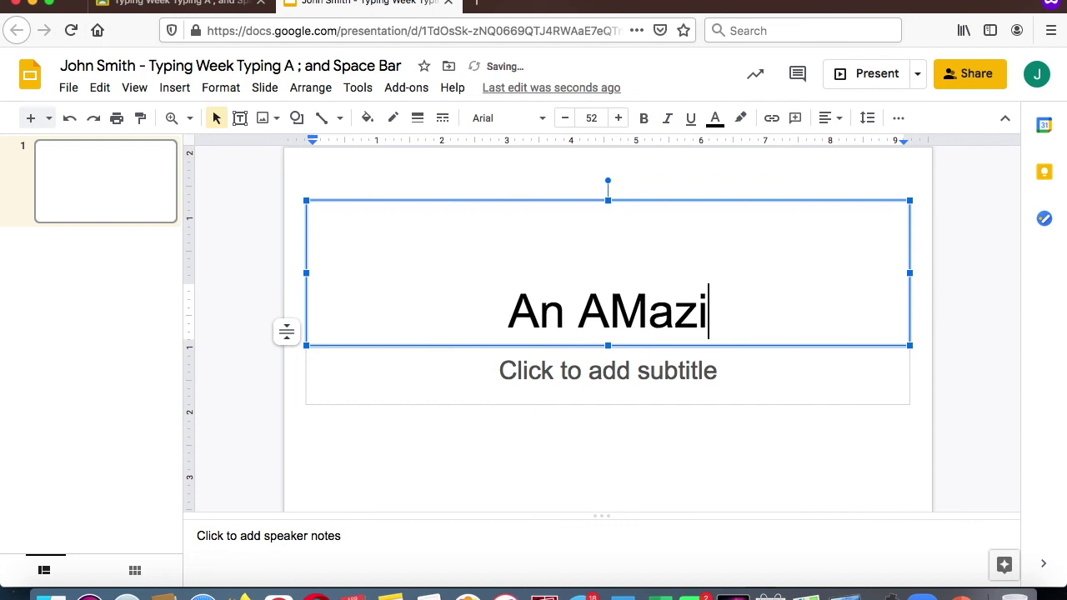
key("BackSpace")
key("BackSpace")
key("BackSpace")
key("BackSpace")
type("mazing ")
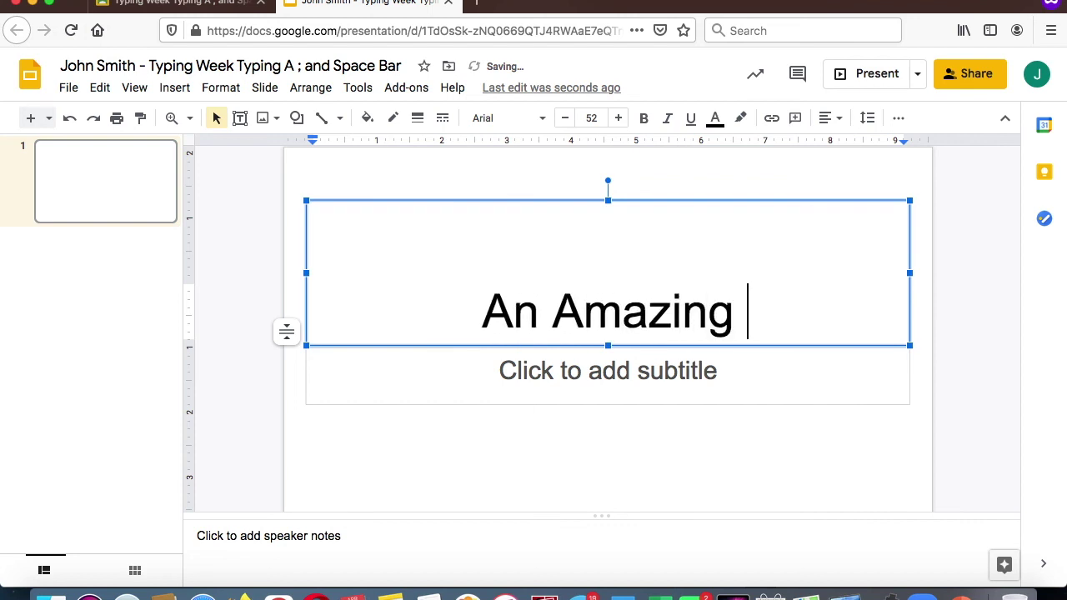
type("Thursday")
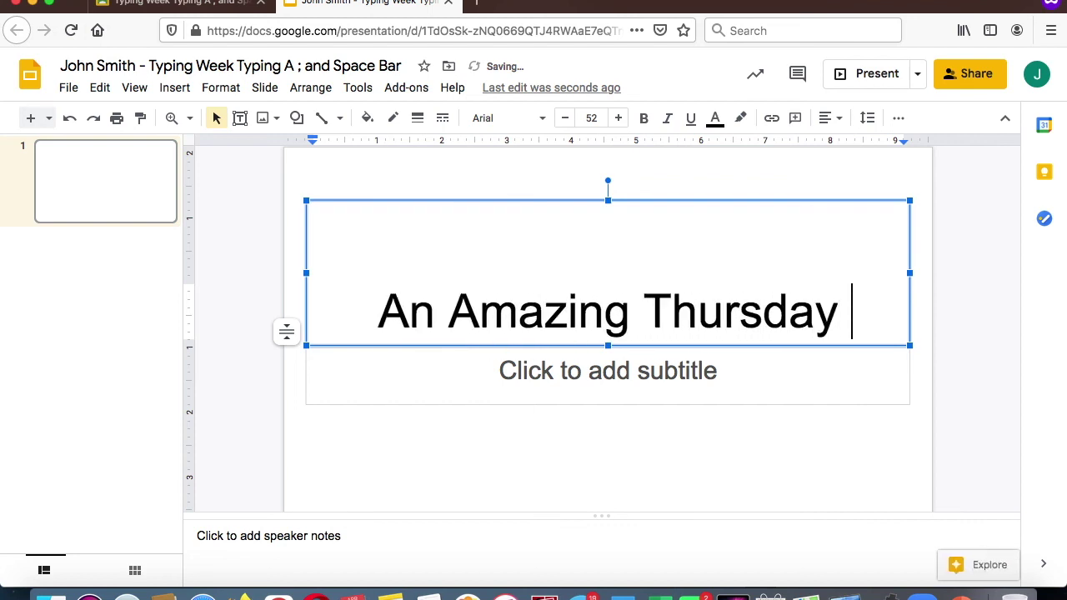
left_click(712, 372)
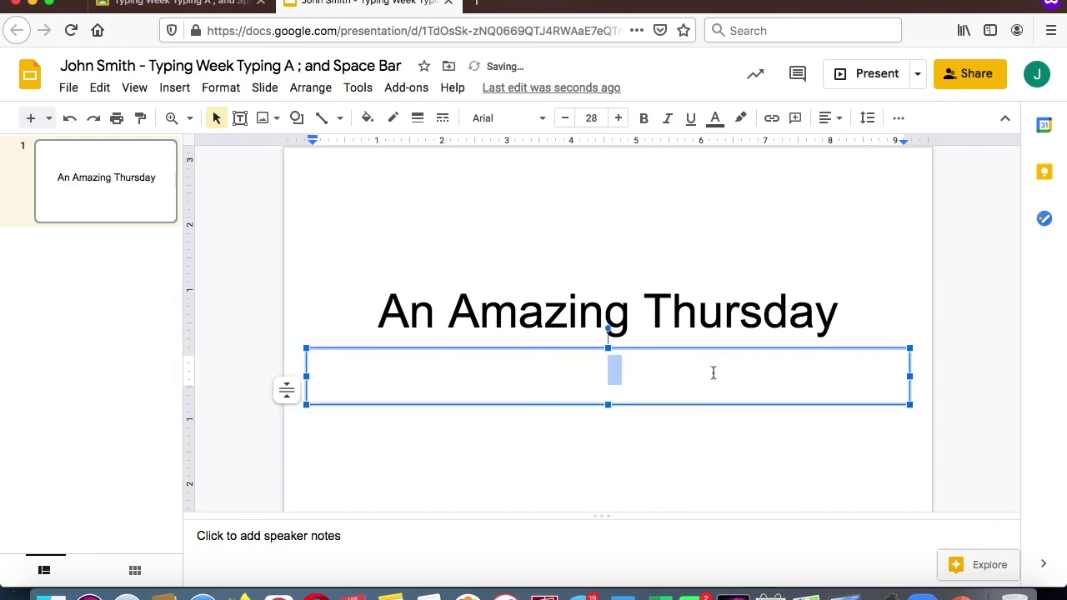
type("Name")
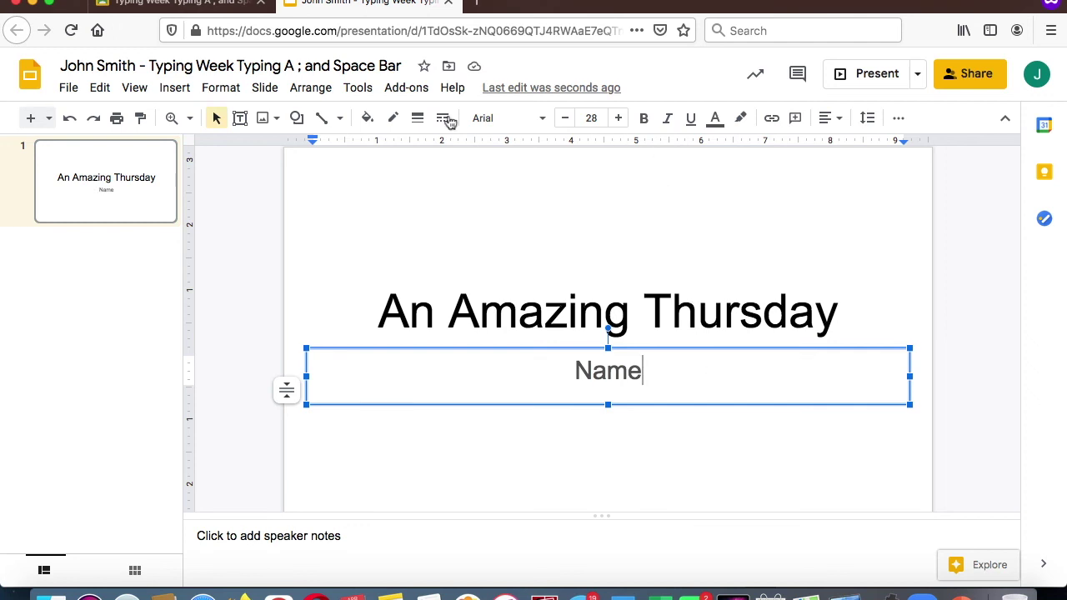
Apply the blue Material theme to the deck and add a blank second slide.
left_click(261, 88)
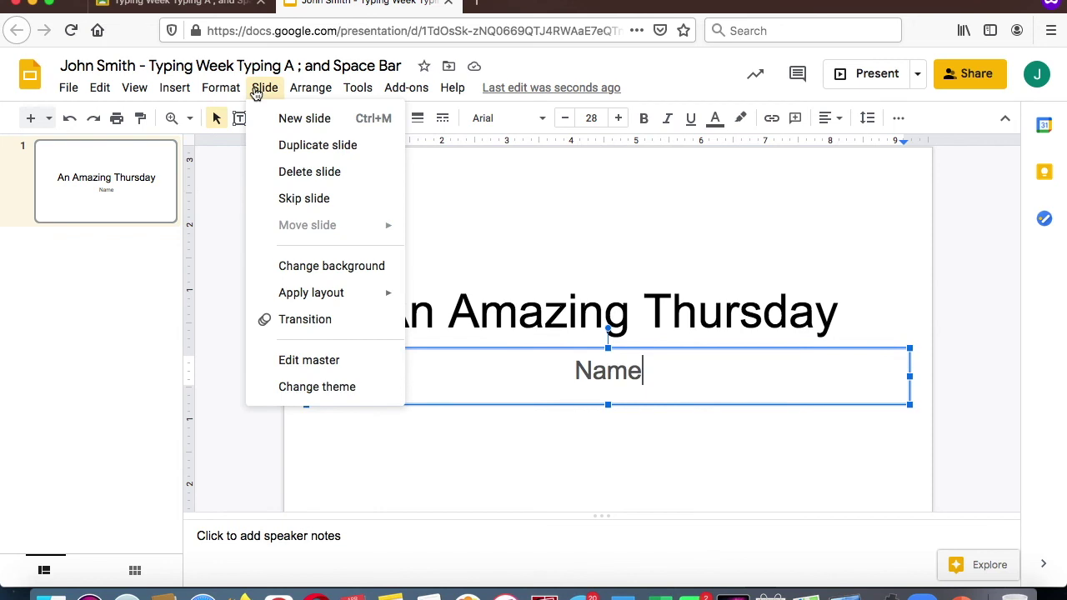
left_click(334, 389)
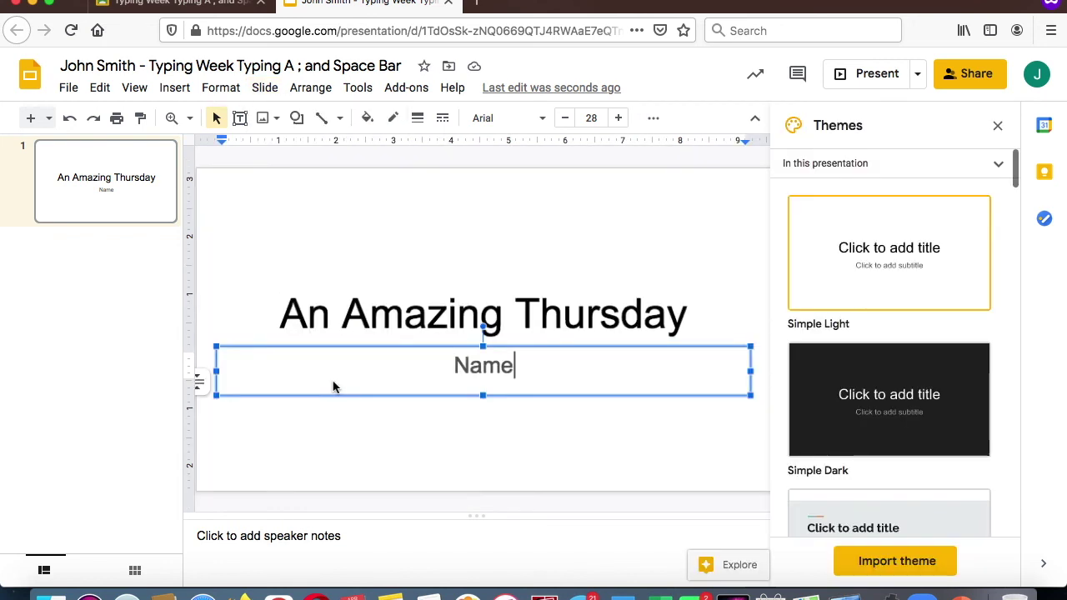
scroll(838, 314, "down", 5)
scroll(842, 316, "down", 7)
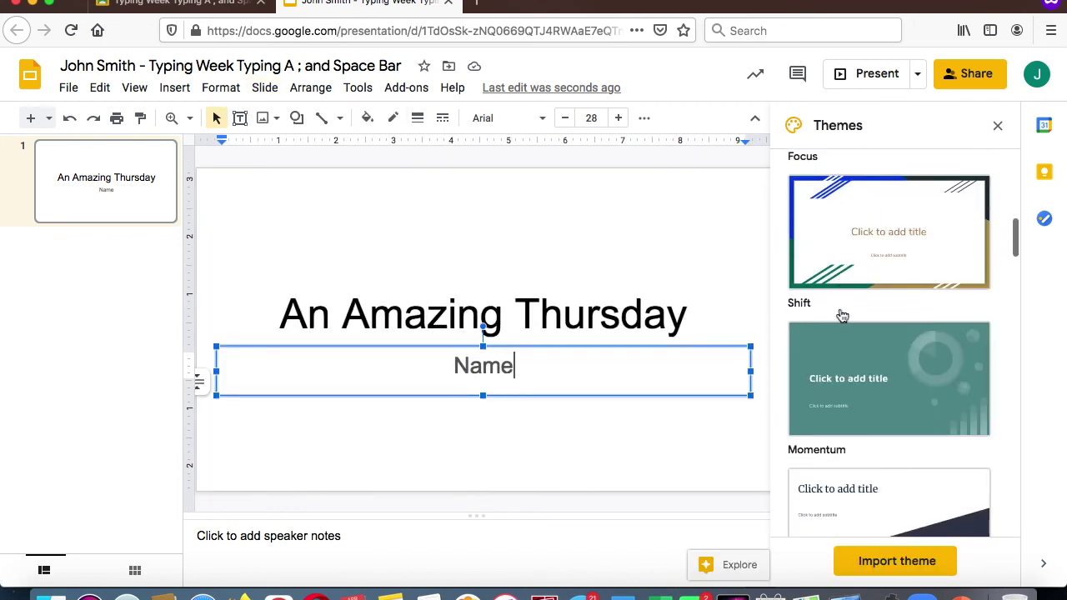
left_click(842, 316)
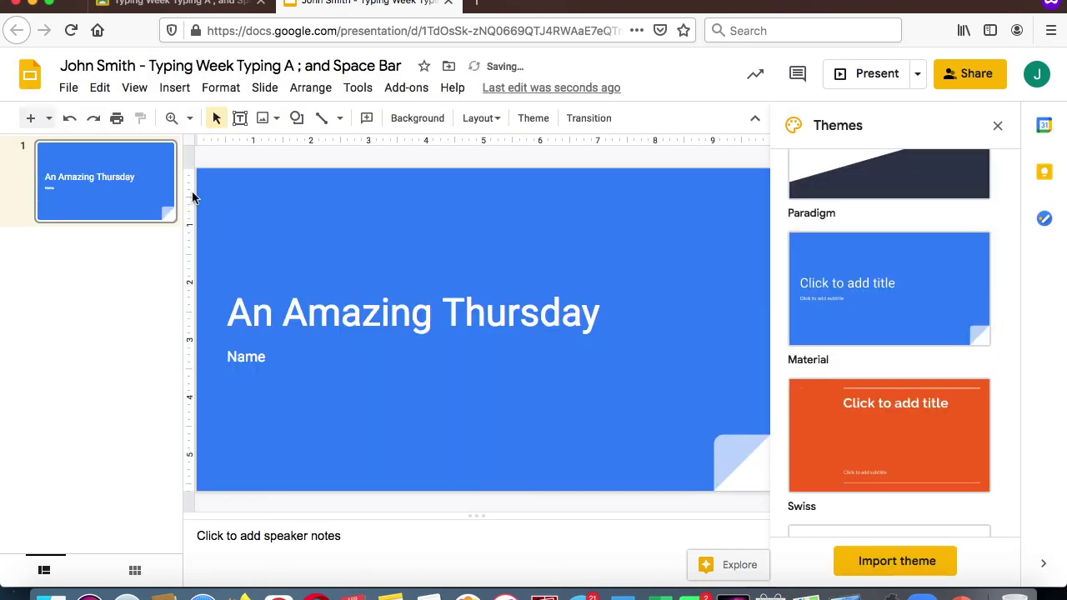
left_click(31, 118)
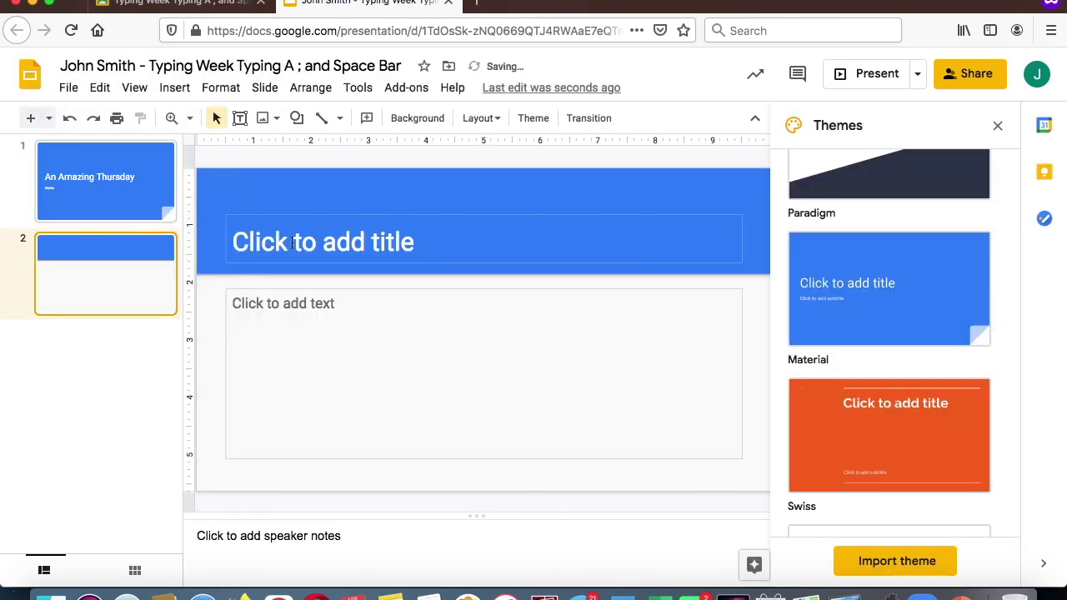
Title slide 2 'Breakfast' and search the web for cereal box images.
left_click(292, 243)
type("Breakfast")
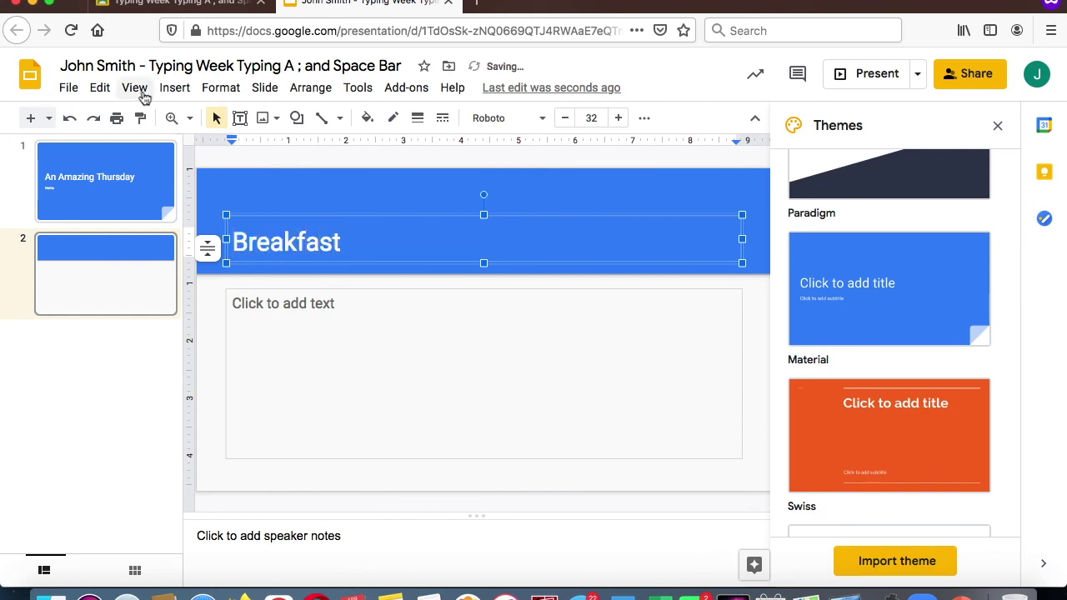
left_click(175, 88)
mouse_move(216, 118)
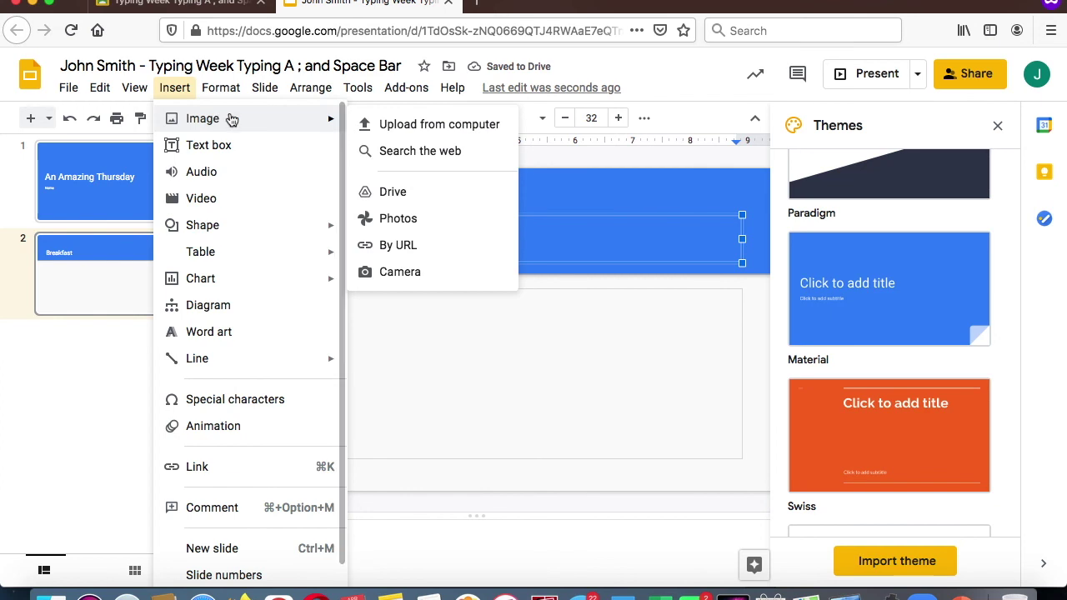
left_click(389, 150)
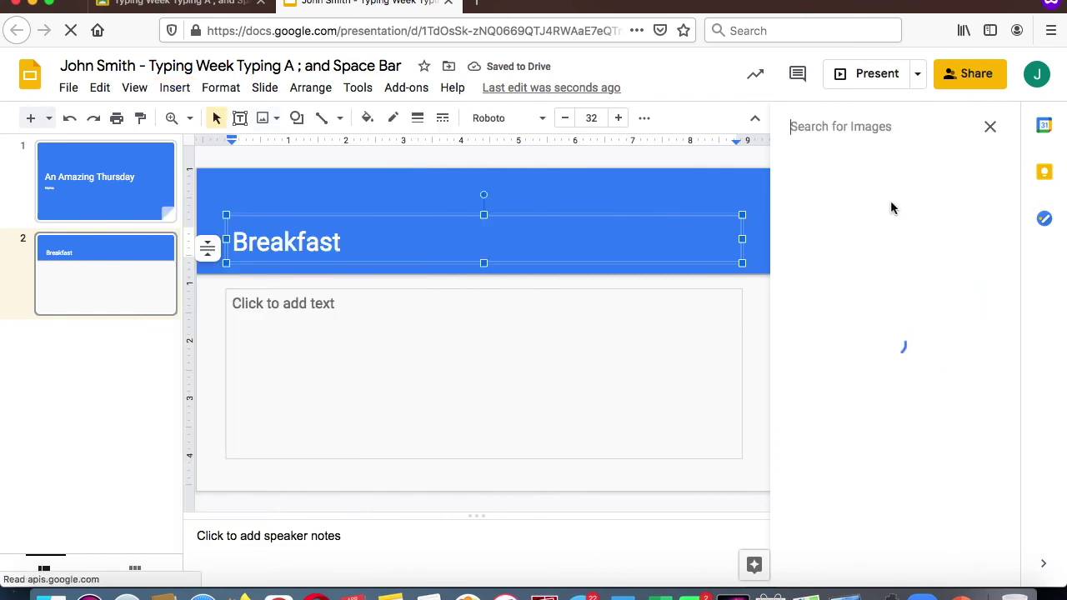
type("cereal")
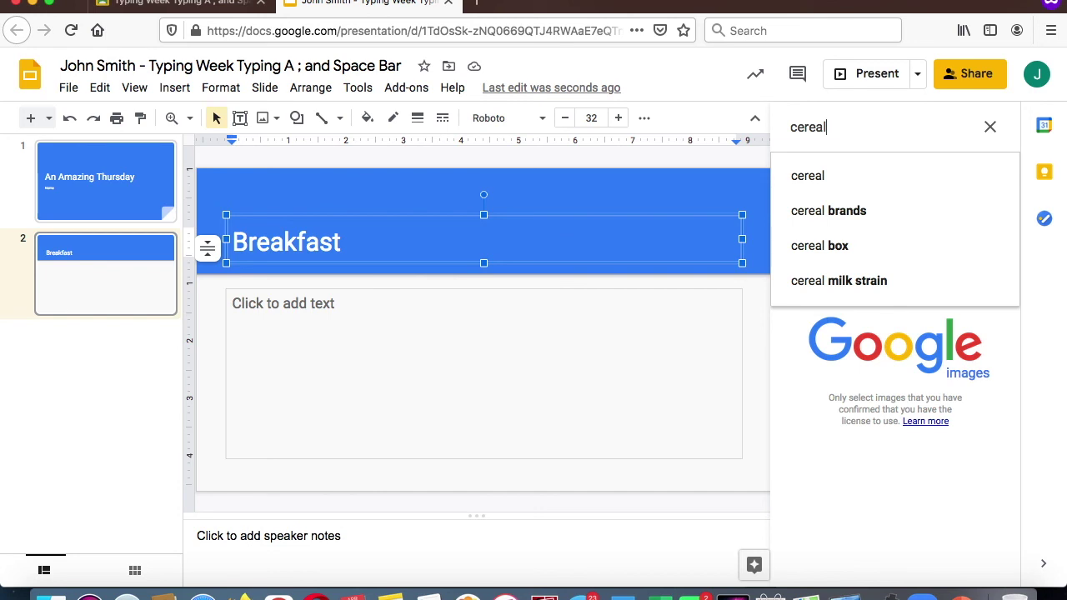
left_click(851, 243)
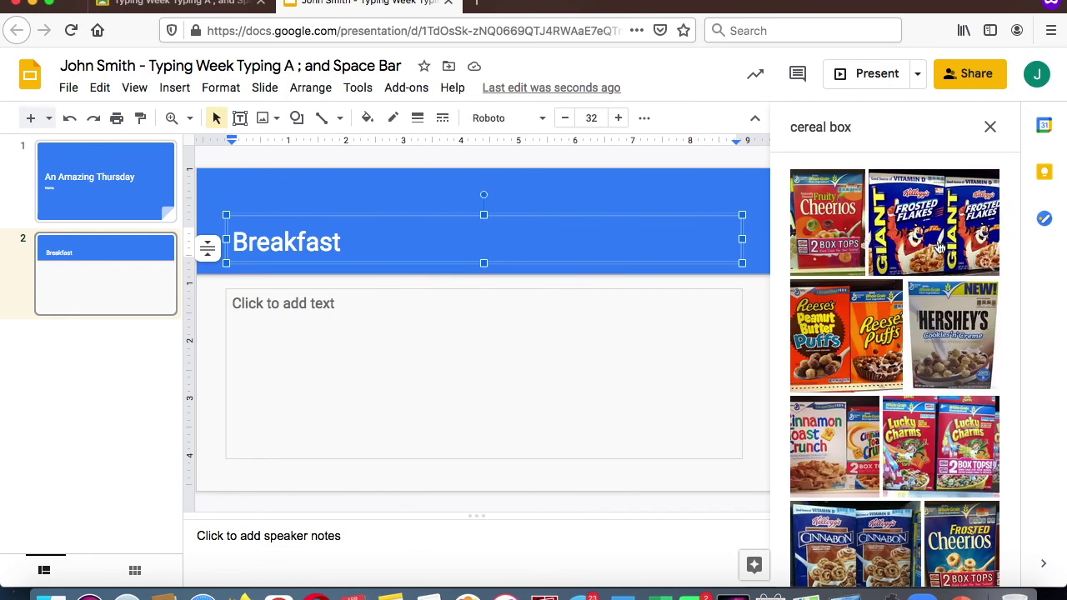
Insert the Frosted Flakes cereal box picture, shrink it and move it into the body area.
left_click(940, 248)
left_click(980, 568)
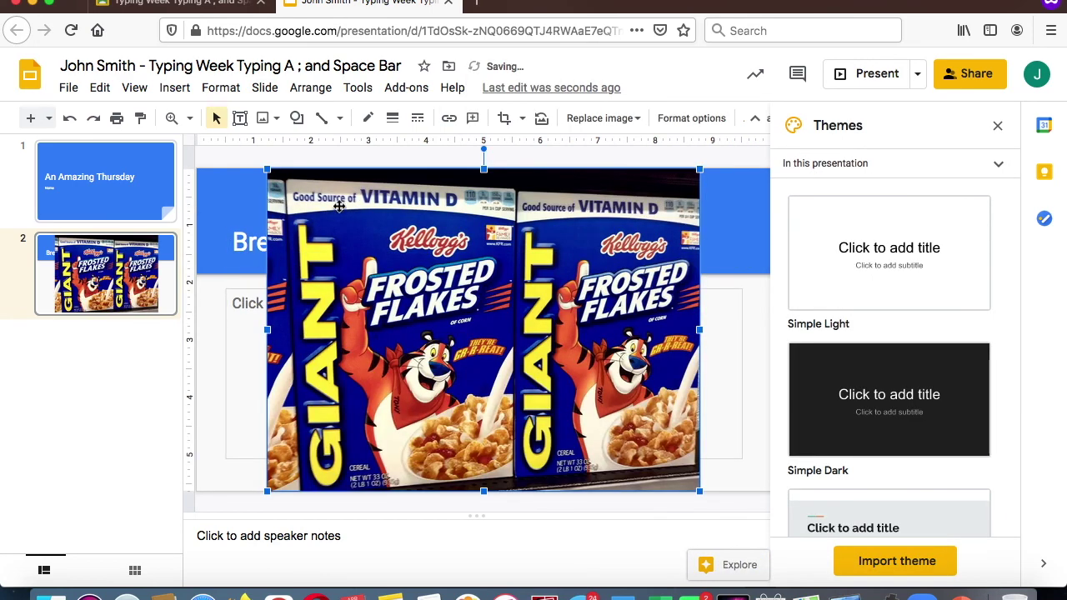
left_click_drag(267, 169, 503, 345)
left_click_drag(579, 389, 532, 353)
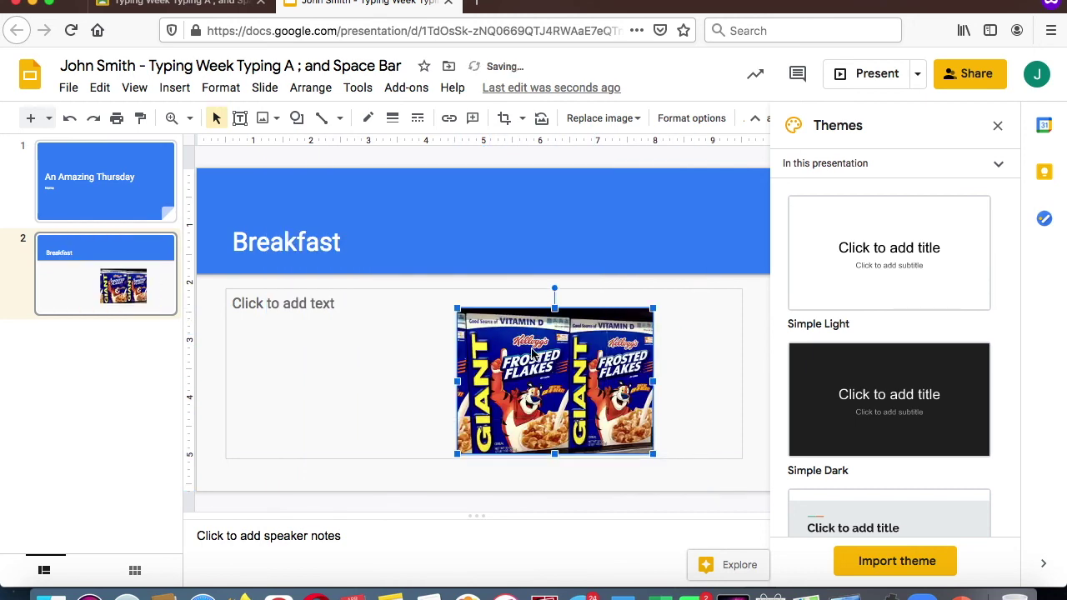
left_click(341, 318)
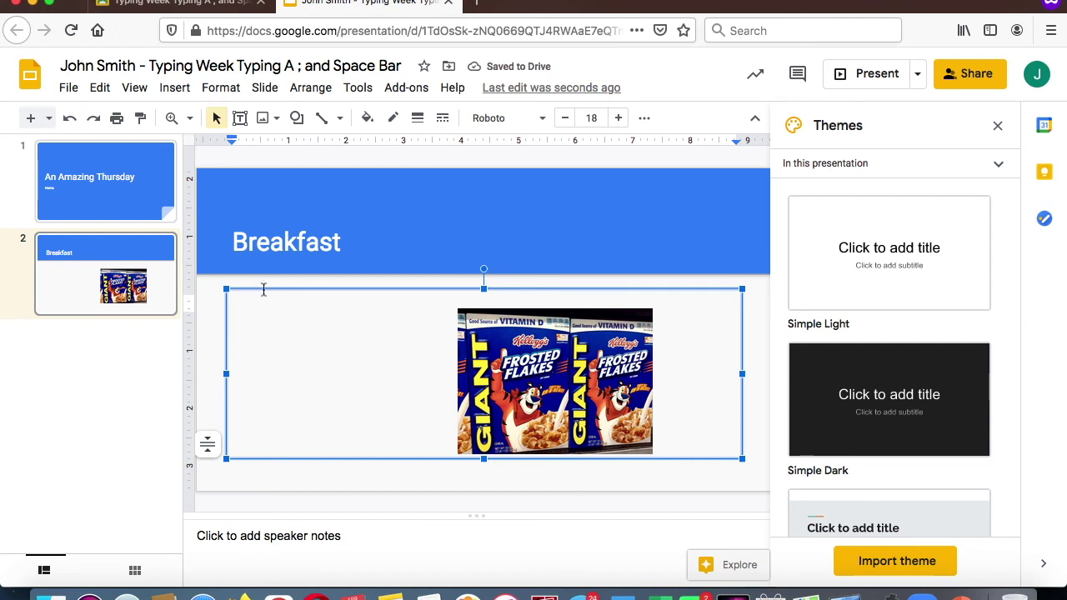
Add blank slides 3 and 4, give all slides a Dissolve transition, and preview the show.
left_click(32, 119)
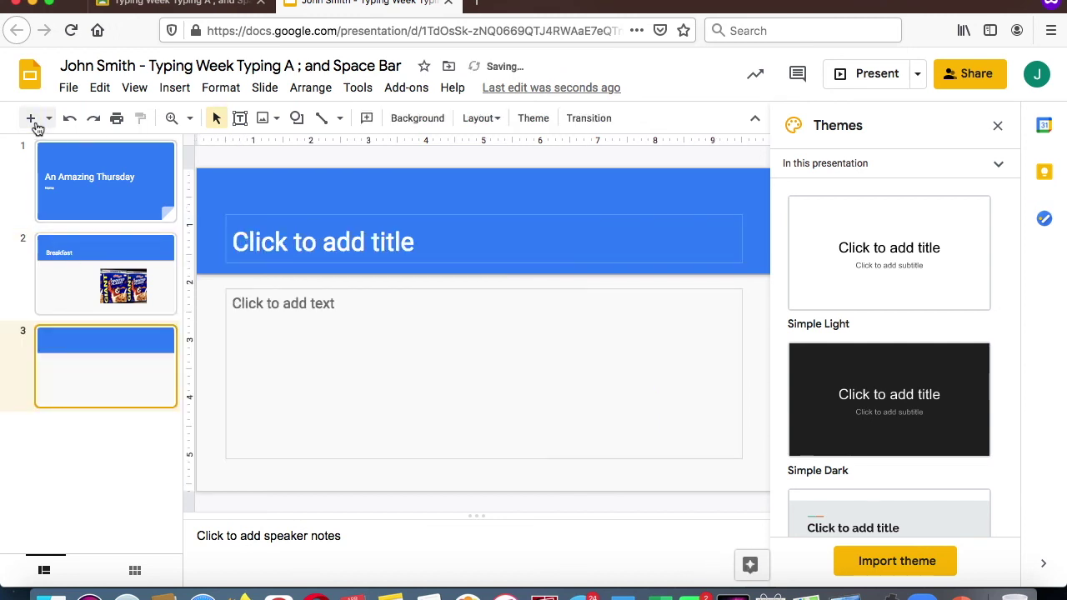
left_click(33, 121)
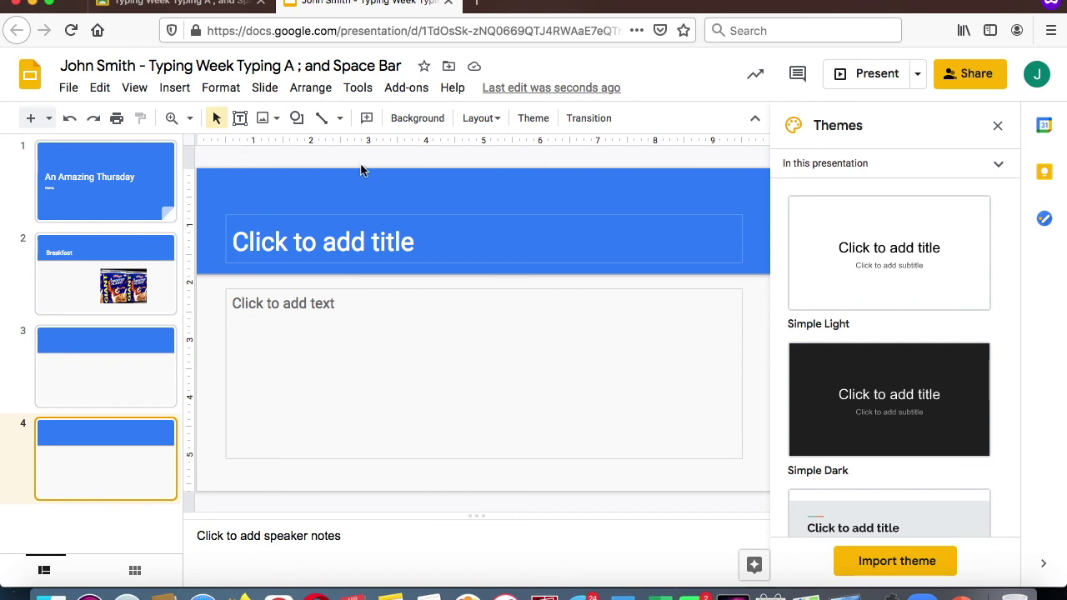
left_click(265, 87)
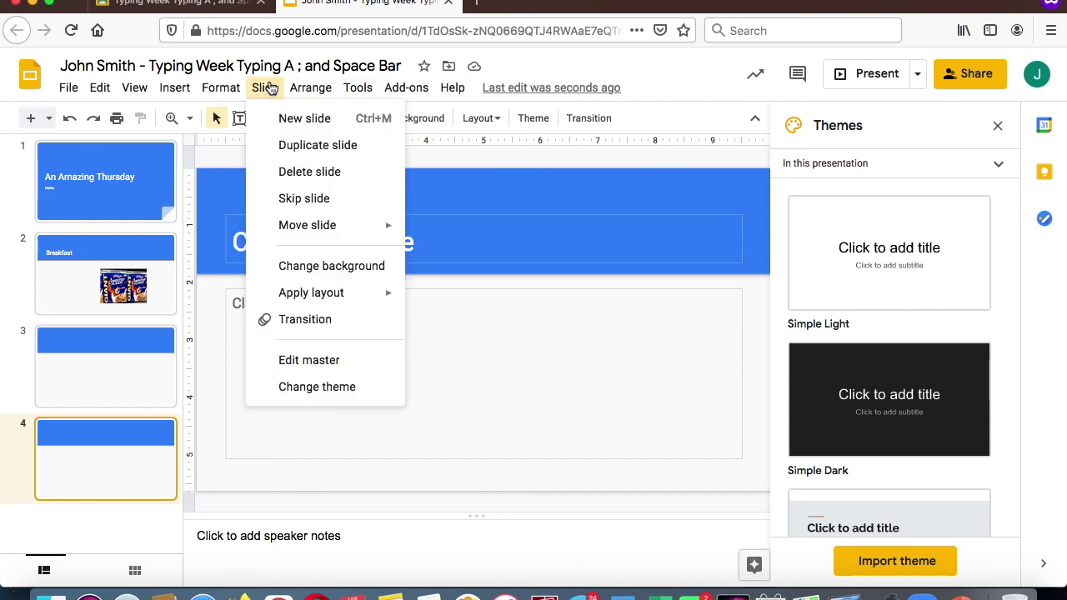
left_click(322, 320)
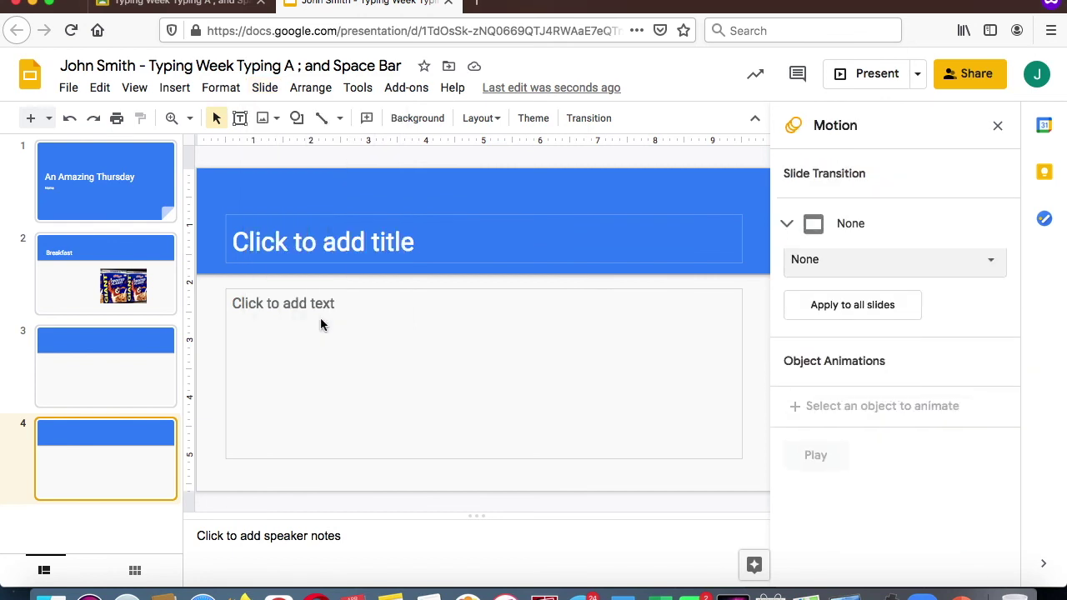
left_click(934, 279)
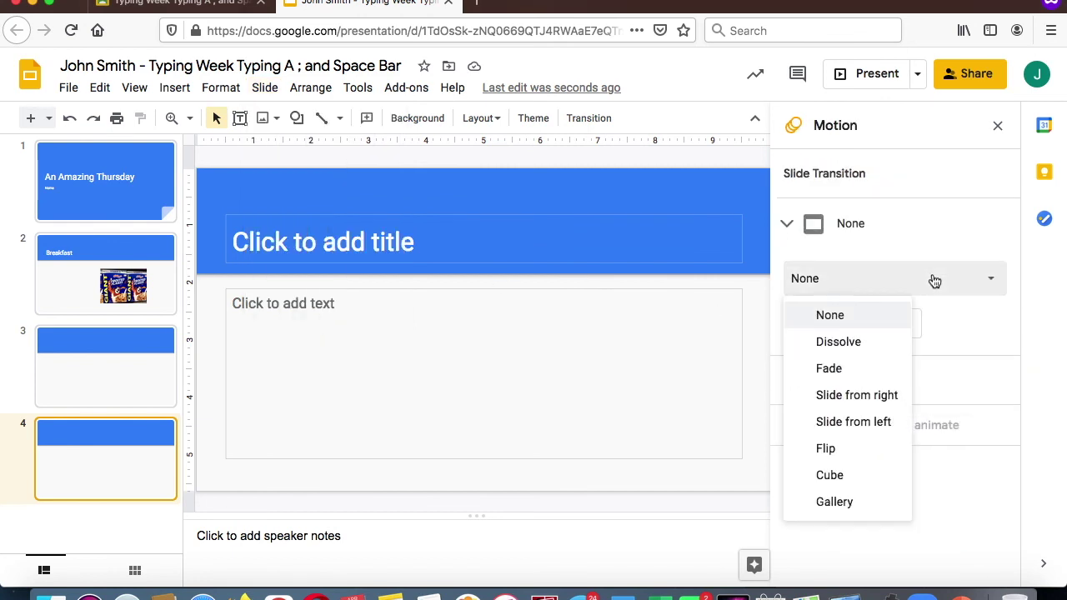
left_click(881, 343)
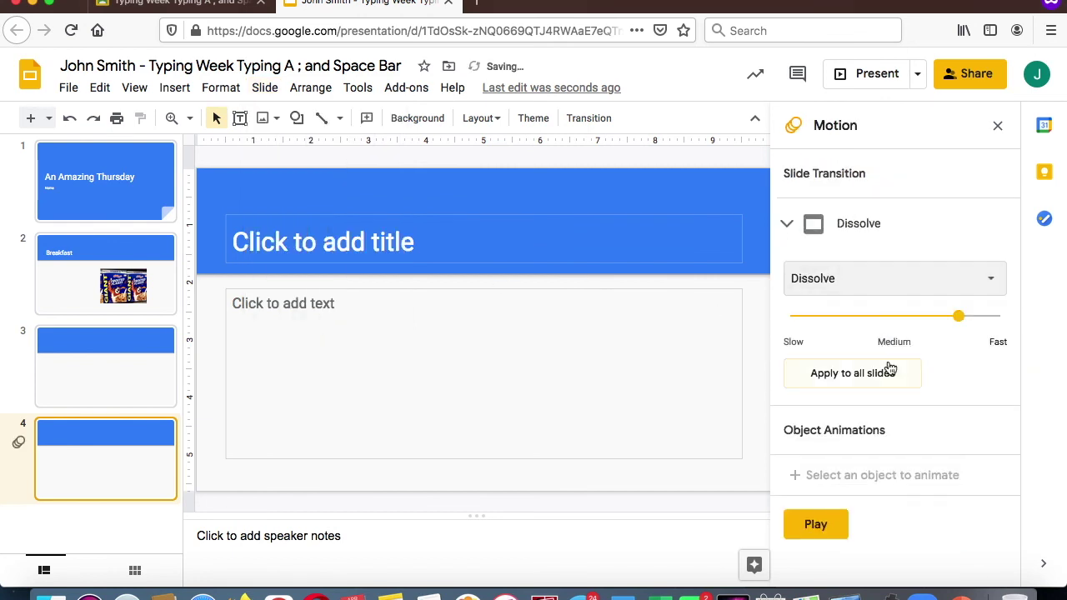
left_click(884, 375)
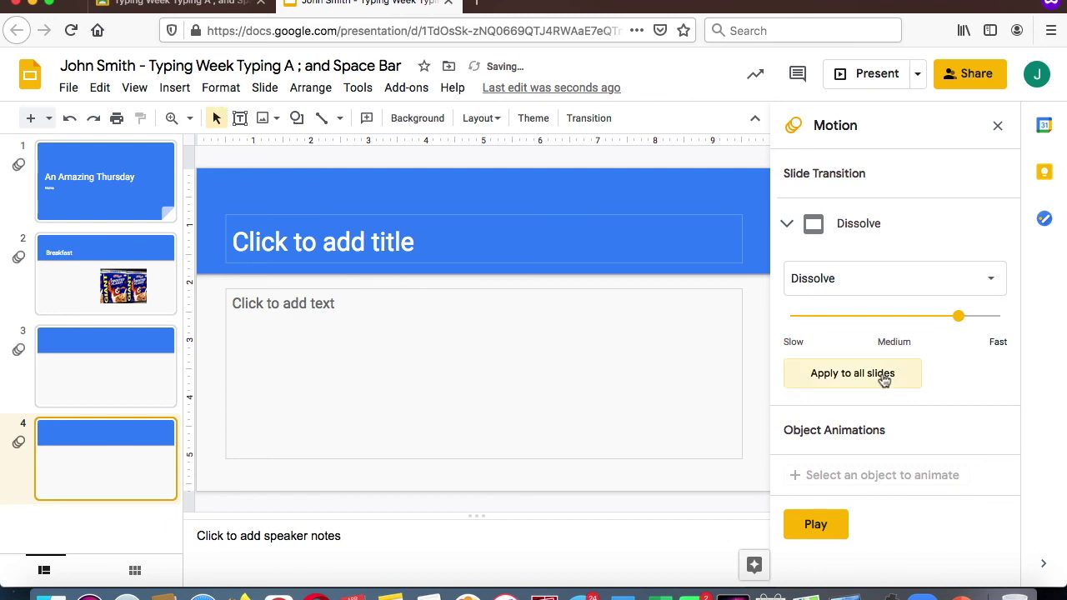
left_click(867, 75)
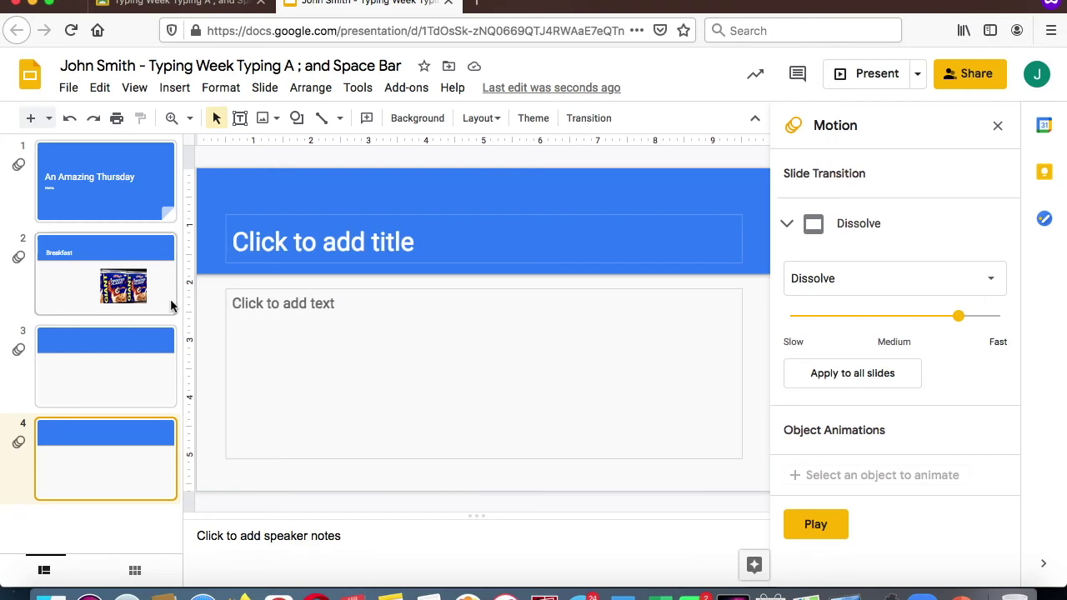
left_click(132, 178)
Give the 'An Amazing Thursday' title a Fade in animation that starts On click.
left_click(522, 311)
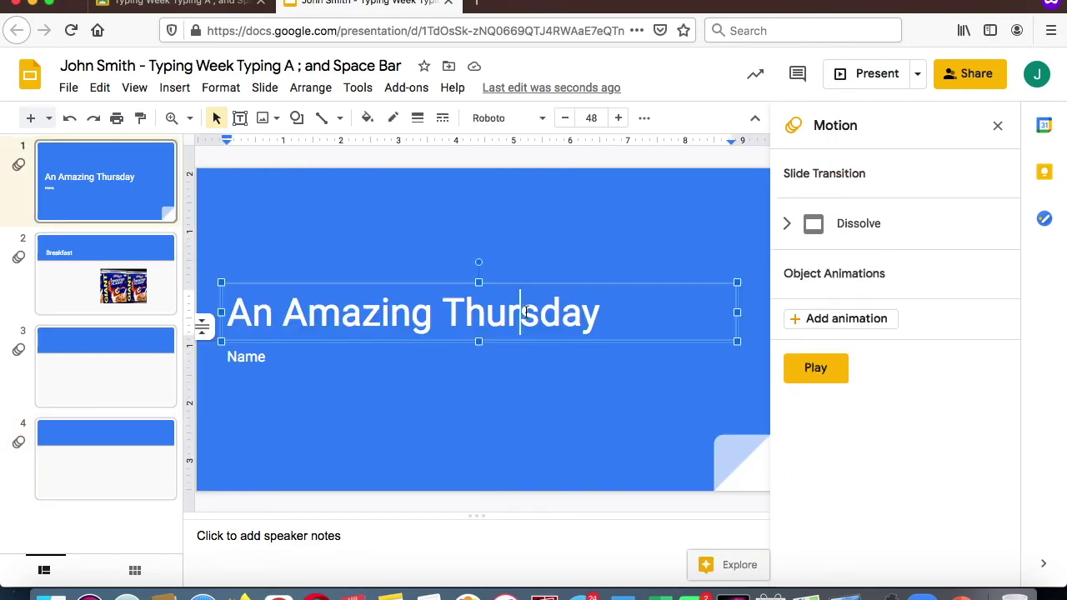
left_click(845, 317)
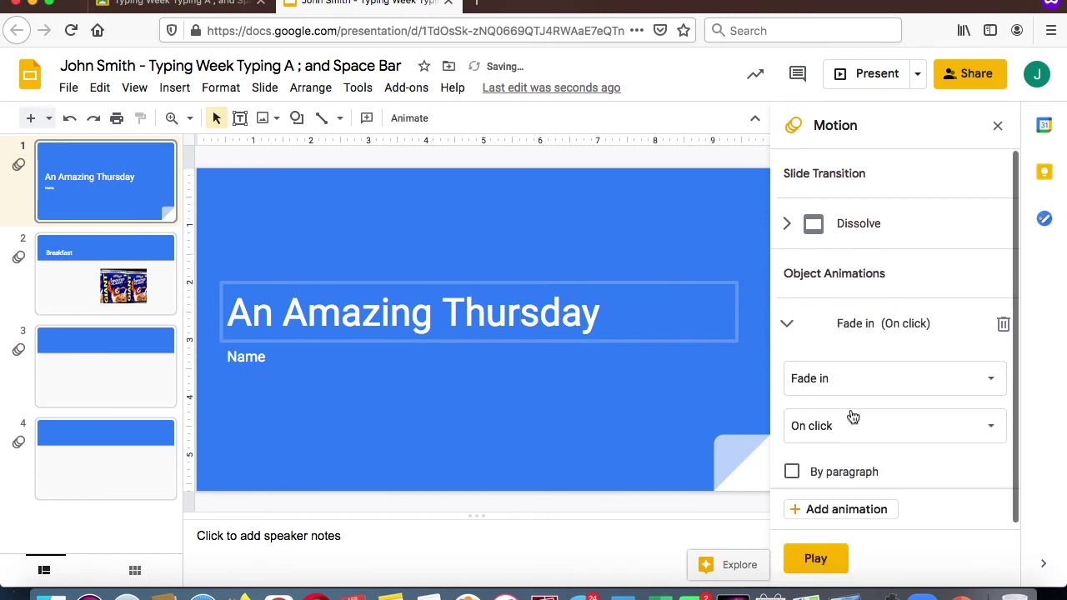
left_click(844, 430)
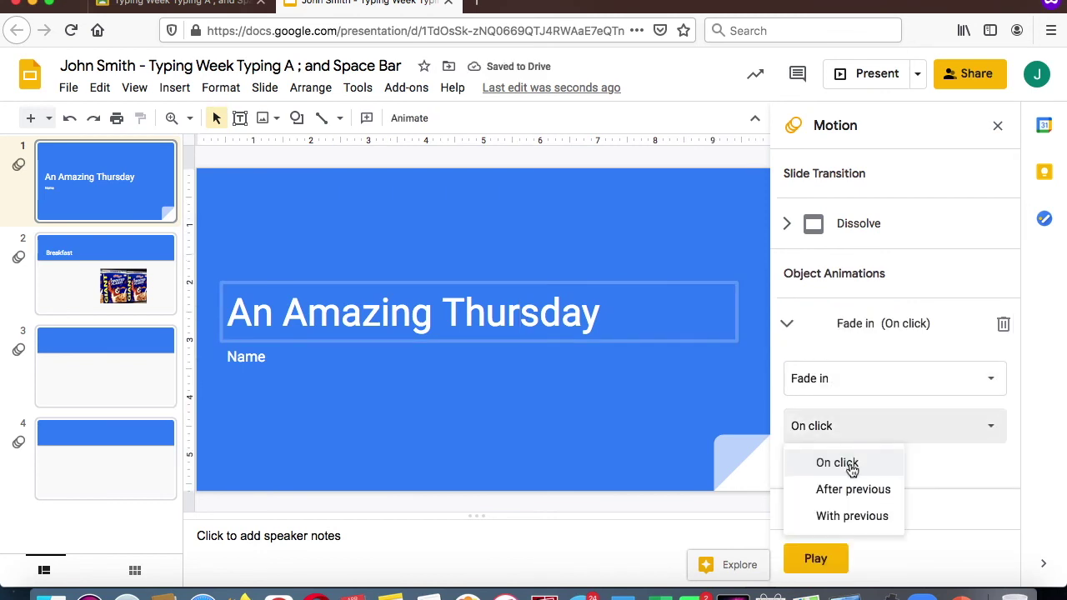
left_click(852, 470)
Preview the title fade-in, then present the deck full screen from slide 1.
left_click(825, 560)
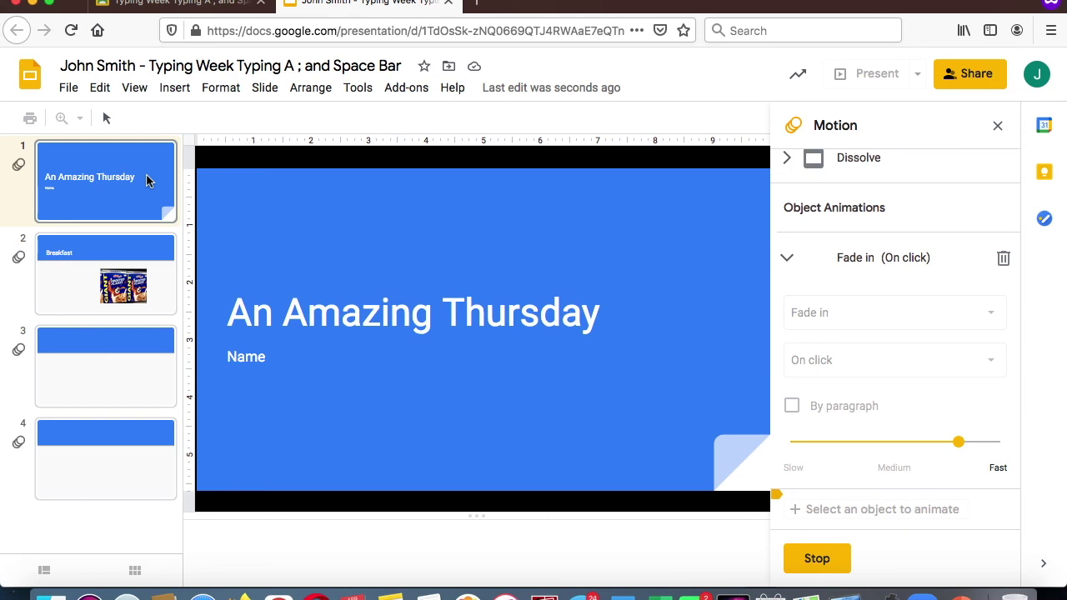
left_click(819, 562)
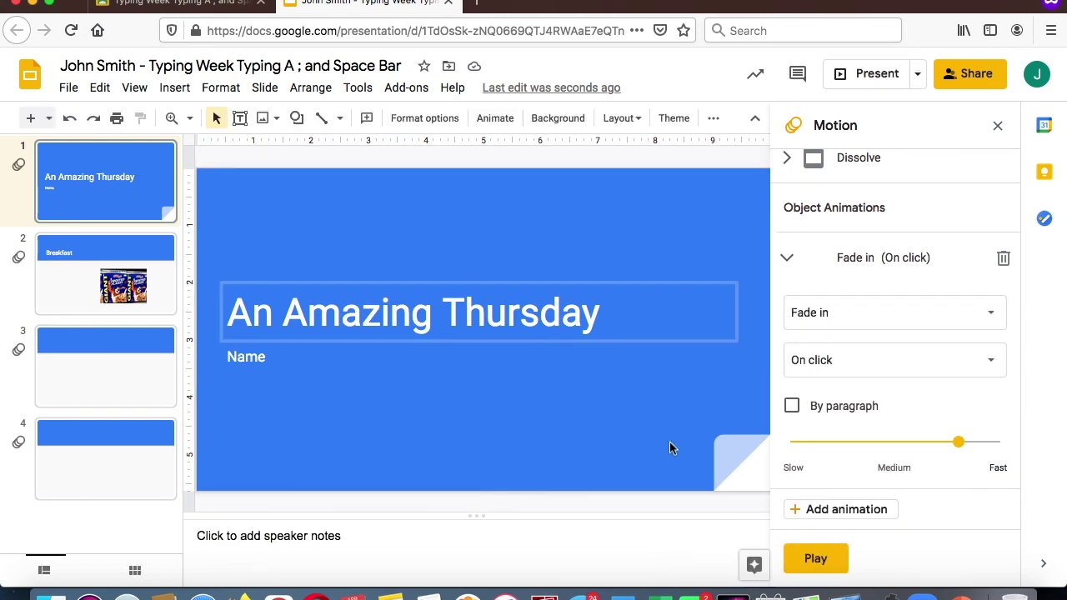
left_click(115, 182)
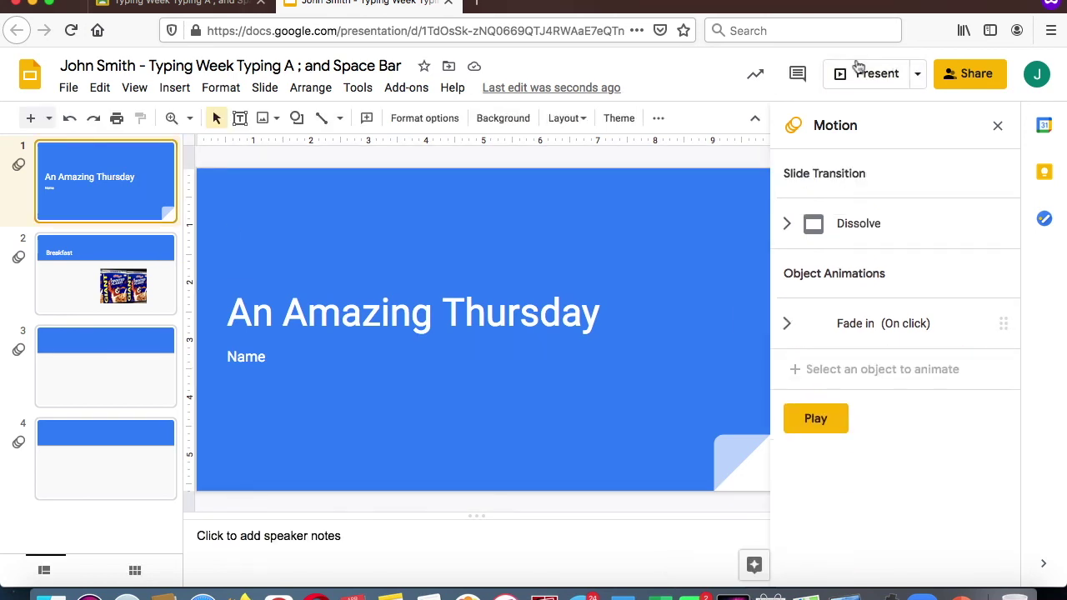
left_click(864, 76)
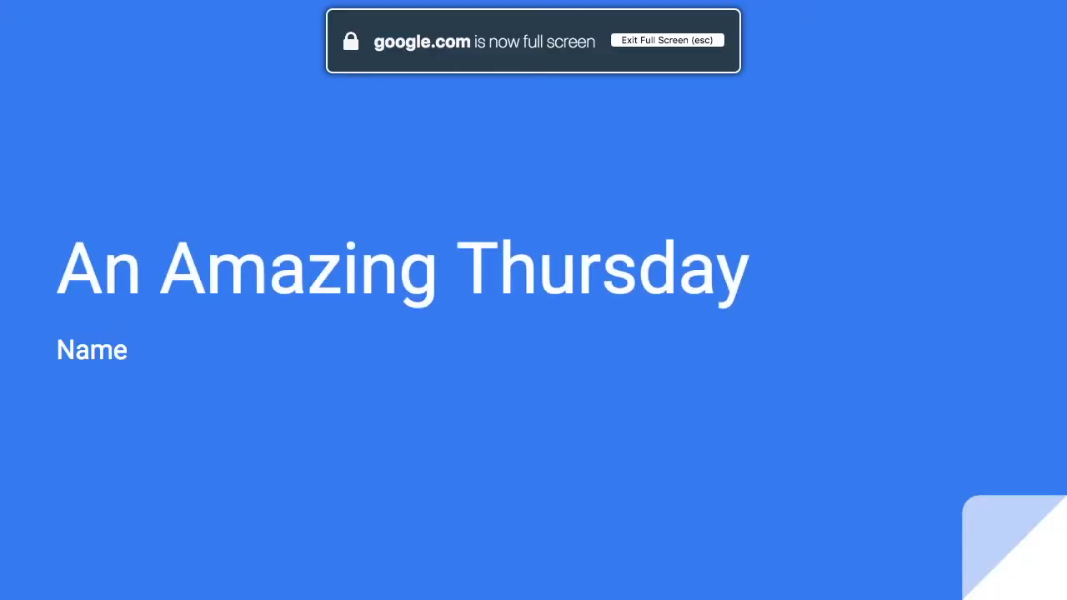
Advance the full-screen slideshow from the title slide to the Breakfast slide.
key("Right")
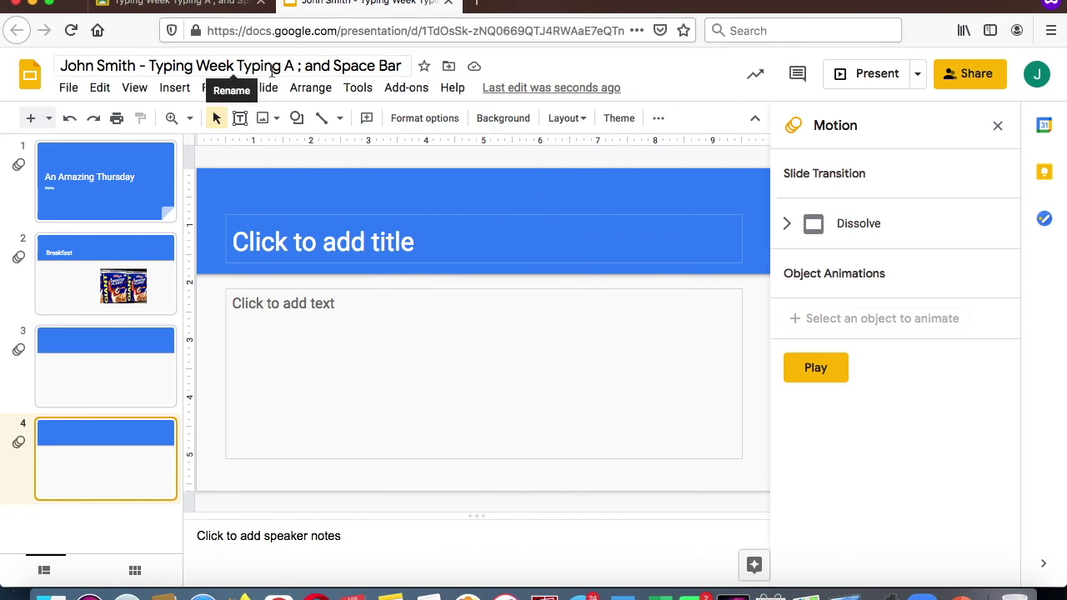
left_click(175, 88)
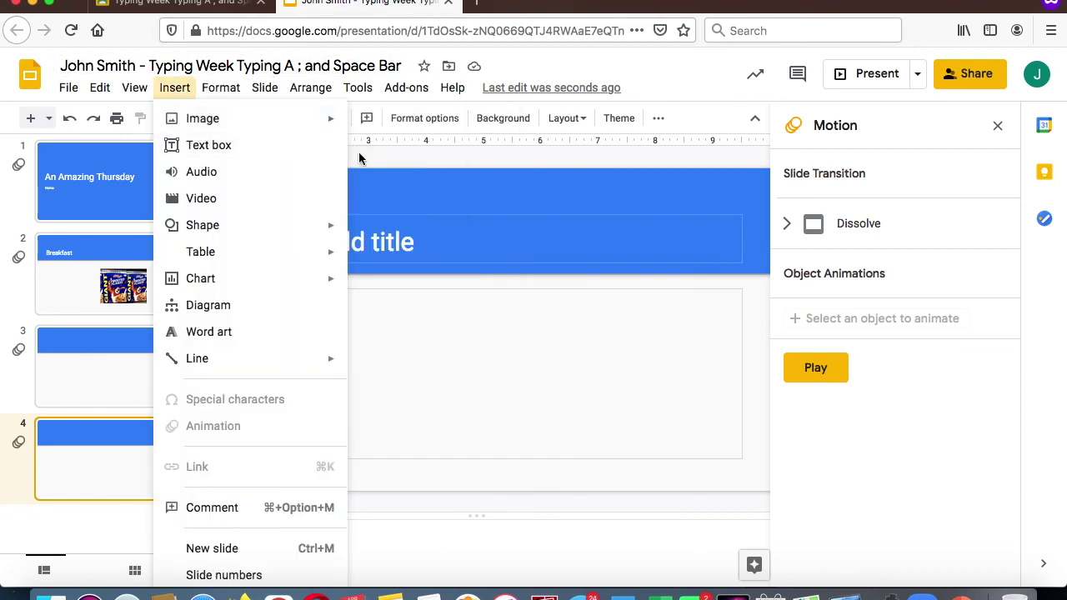
mouse_move(319, 122)
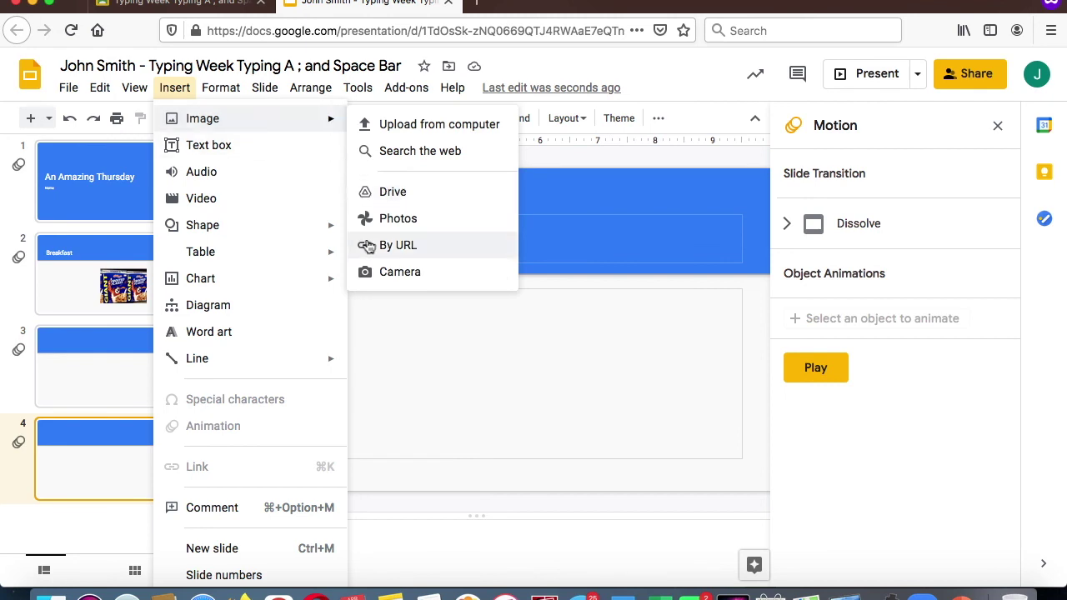
left_click(260, 182)
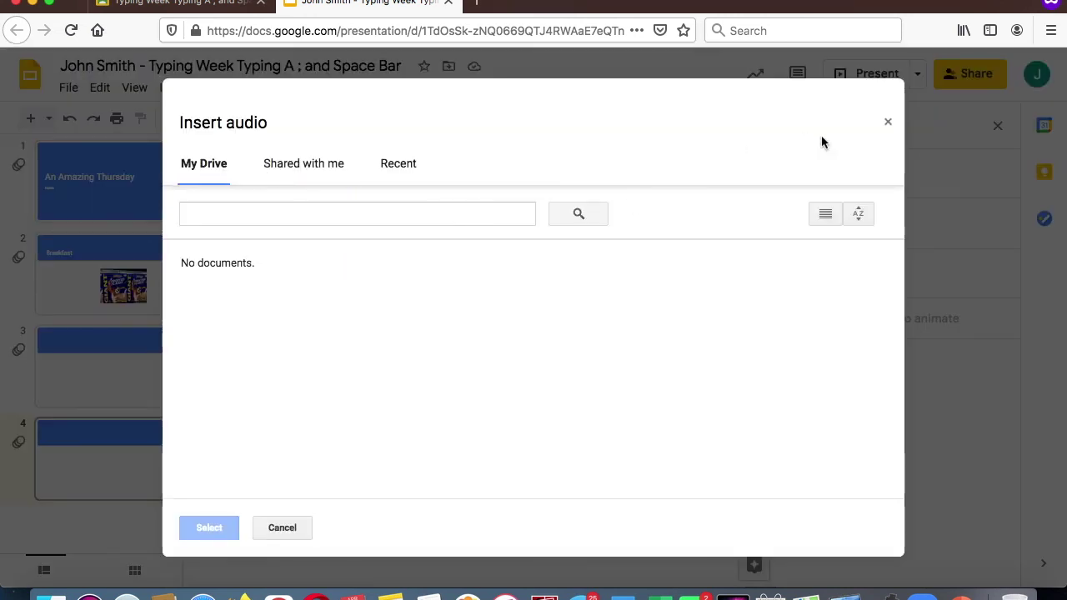
left_click(887, 123)
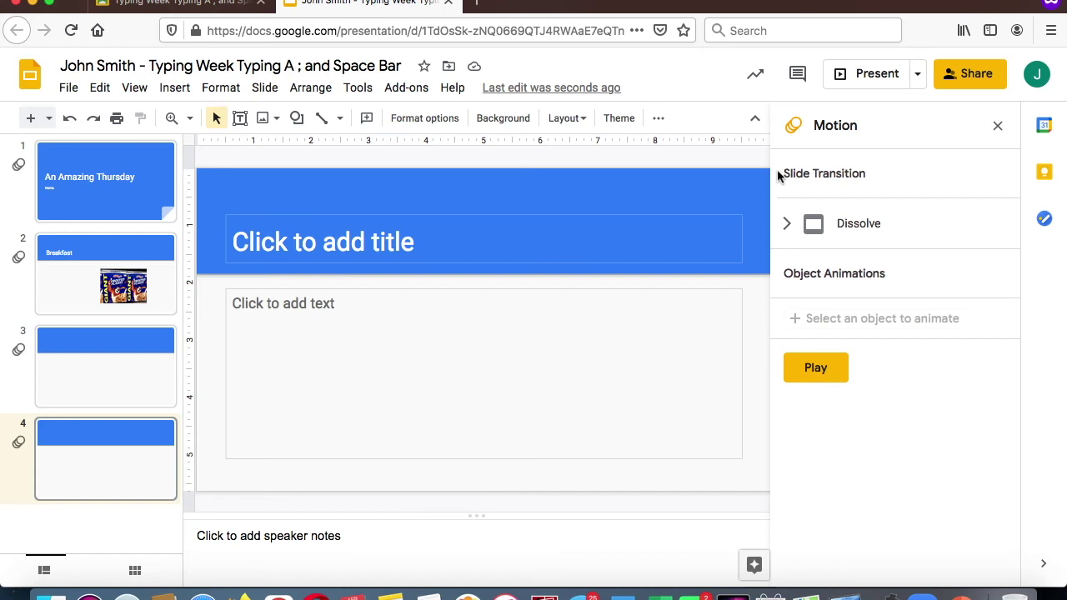